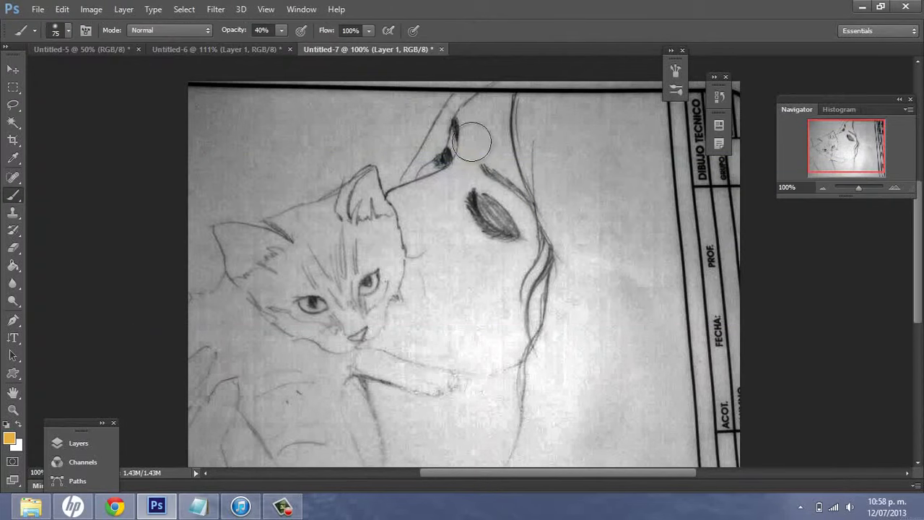
- Paint orange skin tone along the hairline and over the face with a 77 px brush
left_click_drag(496, 153, 527, 184)
right_click(505, 163)
right_click(594, 207)
type("53")
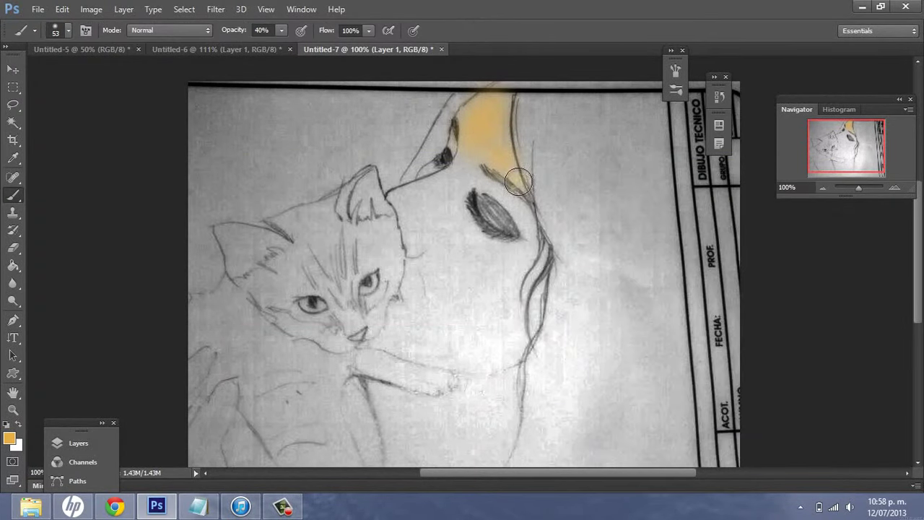
right_click(526, 236)
type("77")
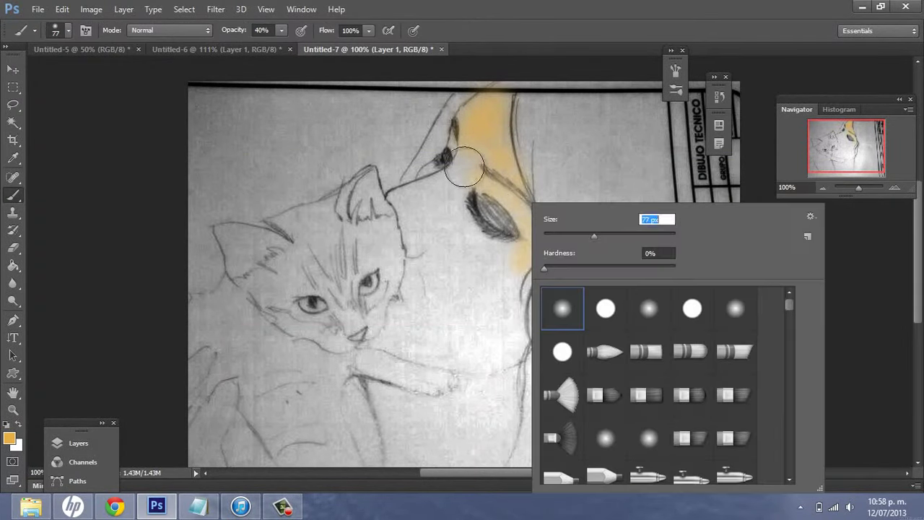
key("Return")
mouse_move(412, 200)
left_mouse_down()
mouse_move(503, 259)
mouse_move(507, 342)
left_mouse_up()
- Switch to a 96 px brush and cover the lower face and neck with orange
right_click(525, 341)
key("Return")
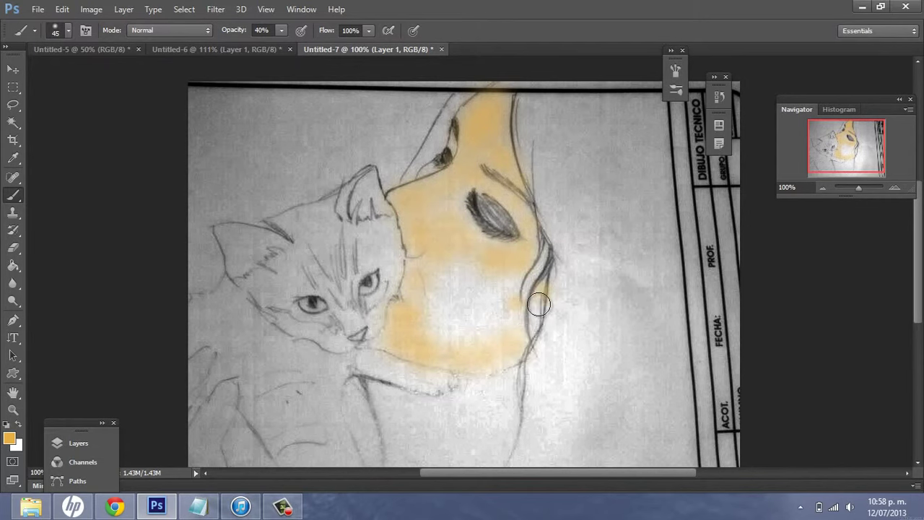
right_click(552, 292)
type("25")
key("Return")
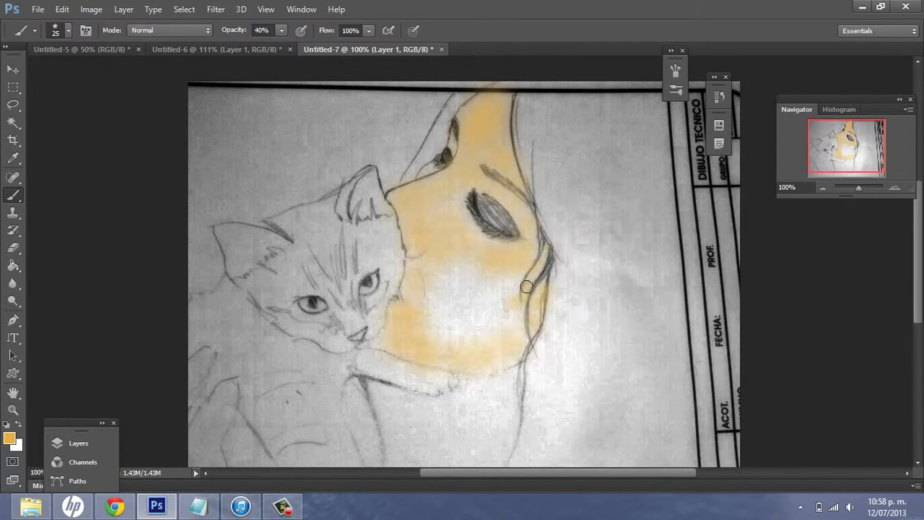
right_click(526, 287)
type("96")
key("Return")
mouse_move(488, 293)
left_mouse_down()
mouse_move(435, 322)
mouse_move(494, 310)
mouse_move(454, 201)
mouse_move(488, 250)
mouse_move(514, 98)
mouse_move(443, 435)
left_mouse_up()
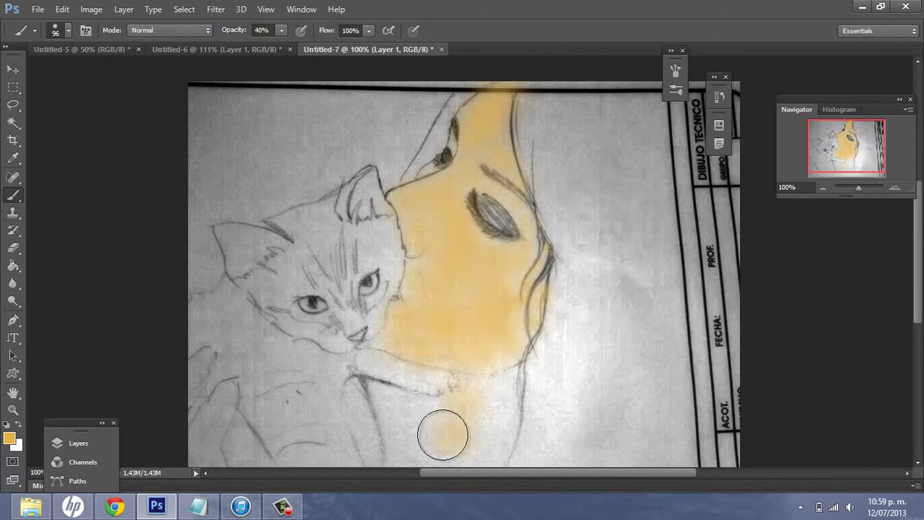
- Pick a deeper orange and shade beside the eye and along the neck with 55–79 px brushes
left_click(9, 439)
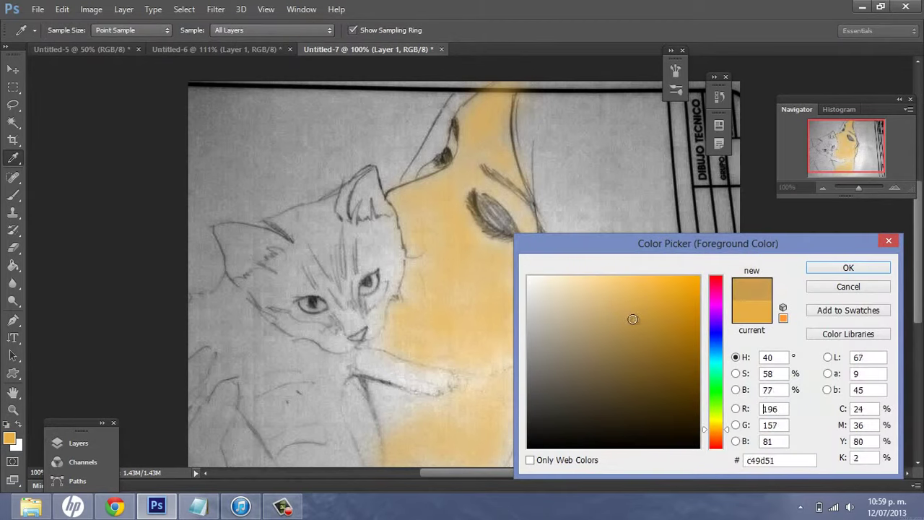
left_click_drag(633, 319, 660, 314)
key("Return")
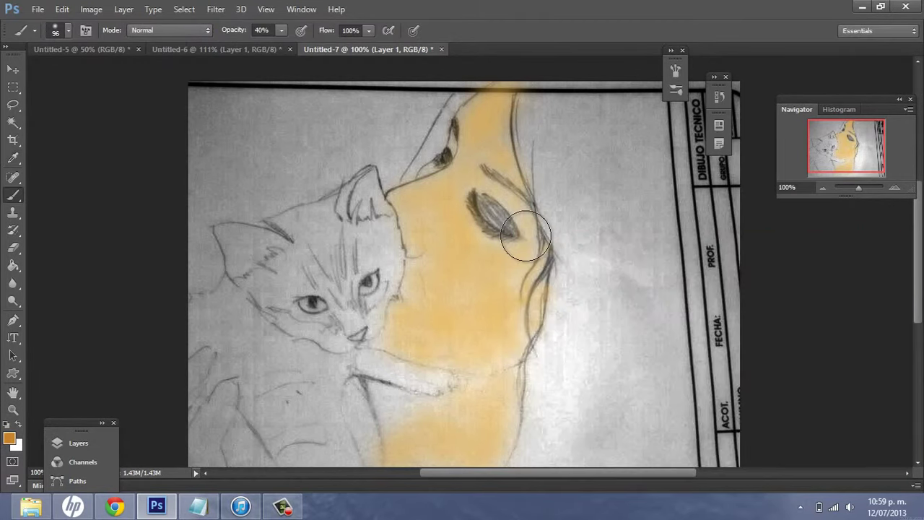
left_click_drag(514, 242, 470, 231)
right_click(458, 209)
type("55")
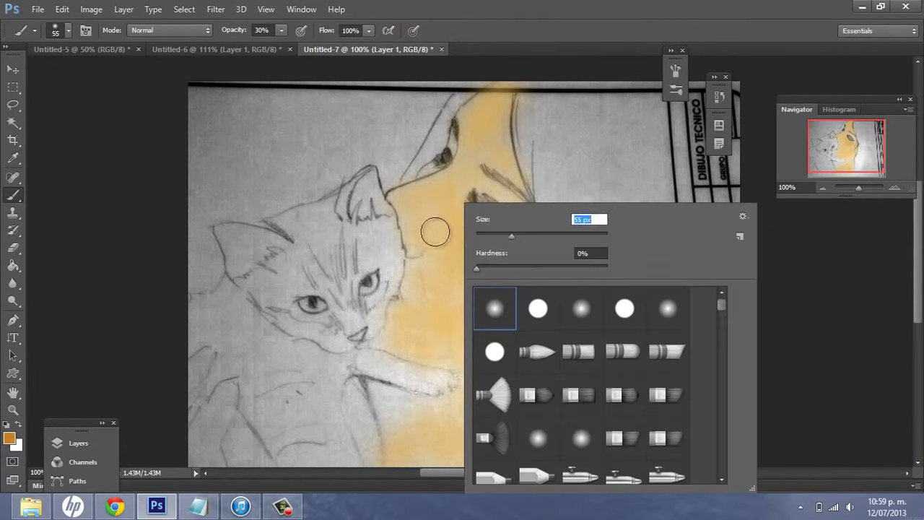
key("Return")
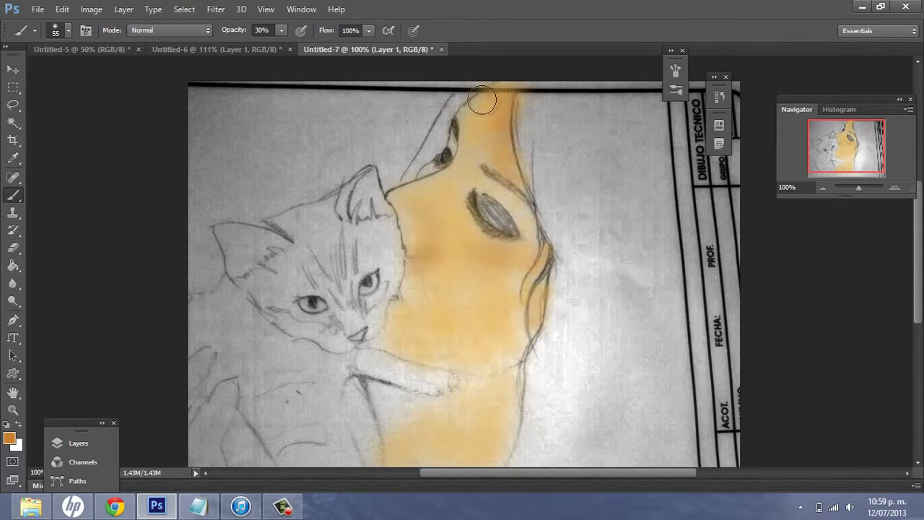
right_click(611, 226)
type("79")
key("Return")
mouse_move(507, 378)
left_mouse_down()
mouse_move(483, 368)
mouse_move(527, 333)
left_mouse_up()
key("bracketright")
key("bracketright")
- Shade the eyelid dark brown with a 27 px brush
left_click(490, 271, "alt")
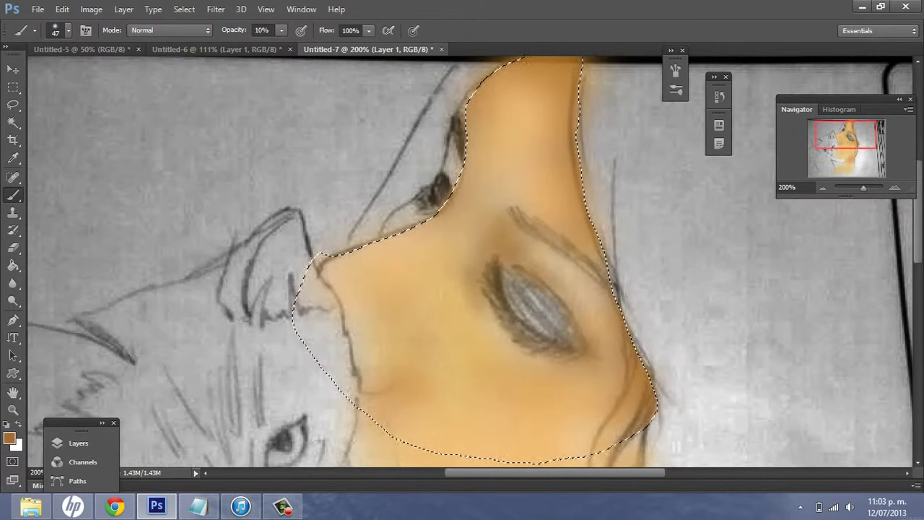
left_click(570, 361, "alt")
right_click(562, 204)
type("27")
key("Return")
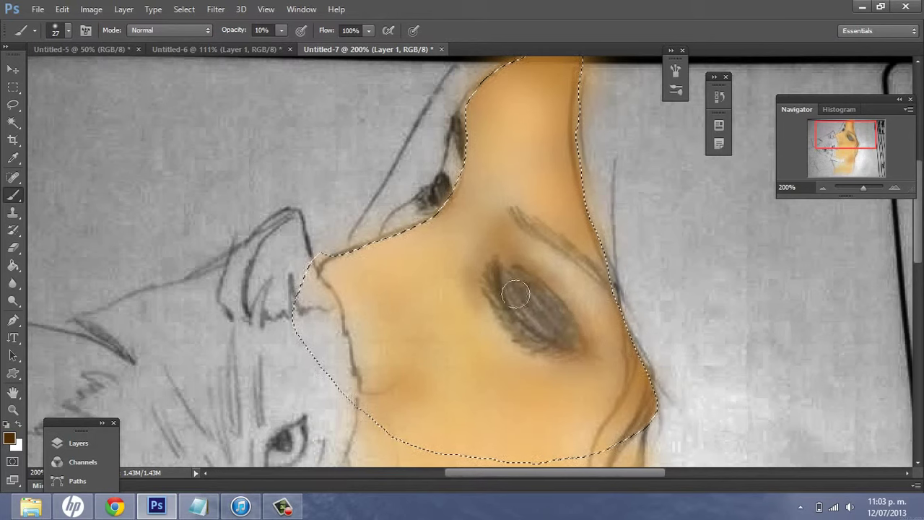
left_click_drag(514, 265, 553, 281)
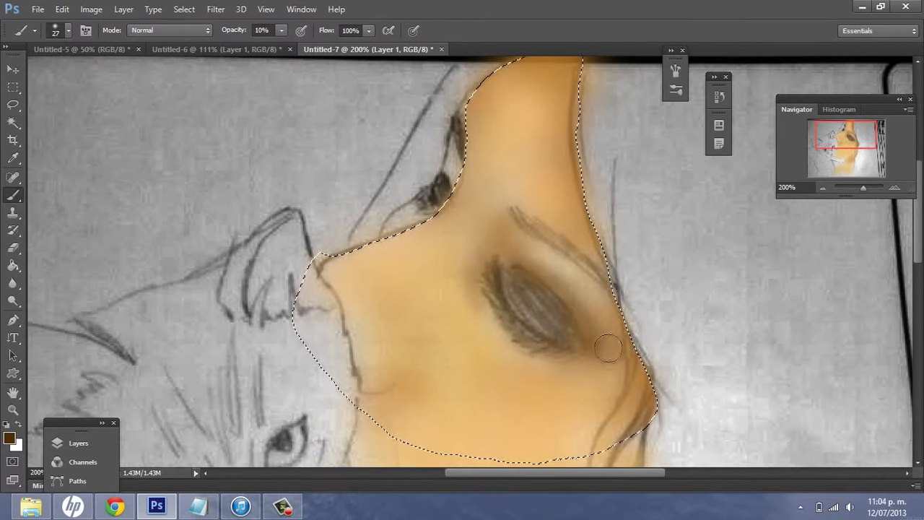
- In Multiply mode, paint maroon-purple eyeshadow, then set a 33 px brush at 20% opacity
left_click(169, 30)
left_click(152, 94)
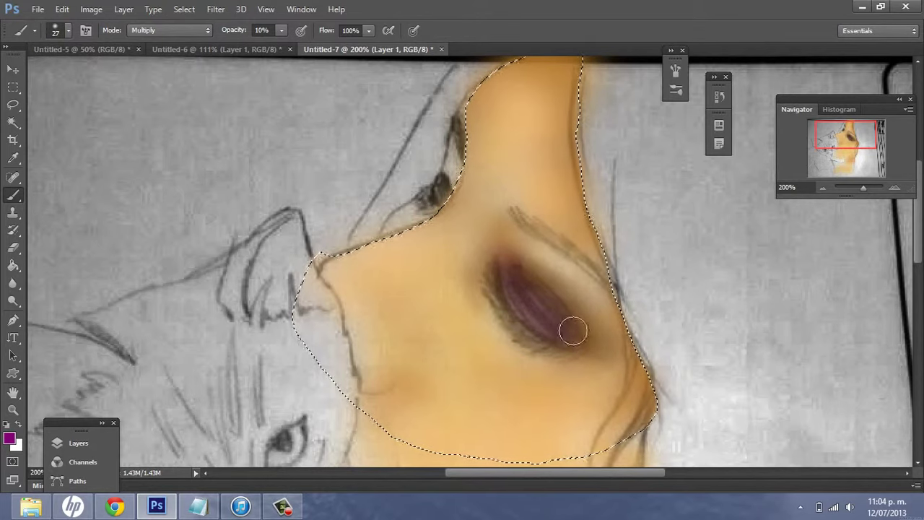
left_click(9, 438)
left_click(876, 264)
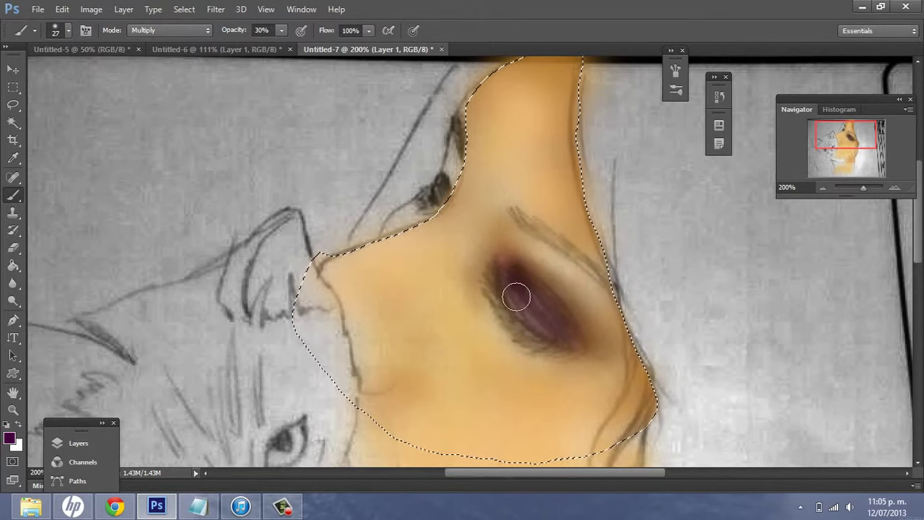
left_click_drag(516, 297, 582, 315)
right_click(598, 238)
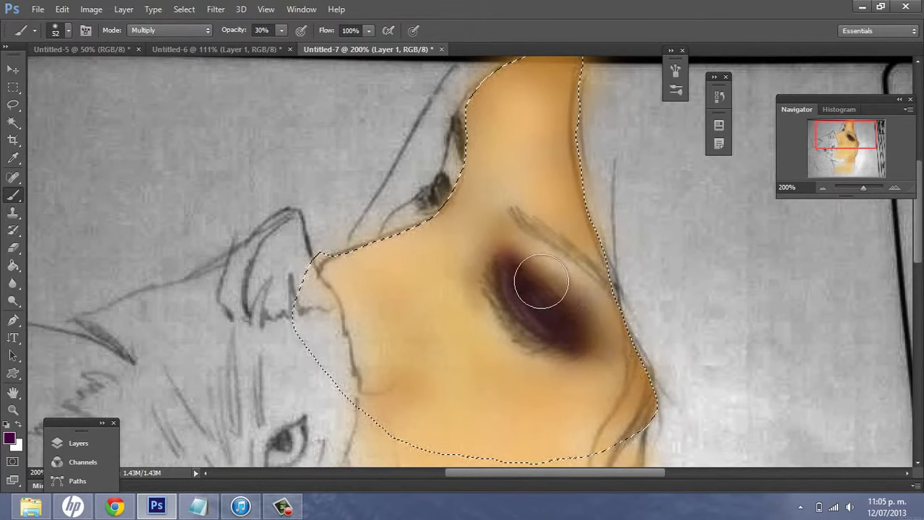
right_click(549, 216)
left_click_drag(578, 236, 592, 236)
type("33")
key("Return")
key("2")
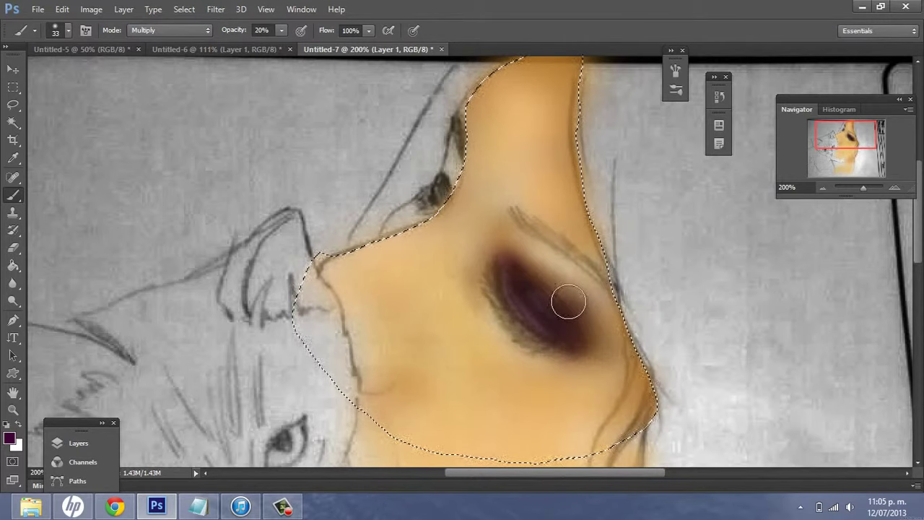
- Try the Burn tool at 26 px with a tonal range, then return to the brown Brush
right_click(423, 210)
left_click(13, 301)
right_click(442, 204)
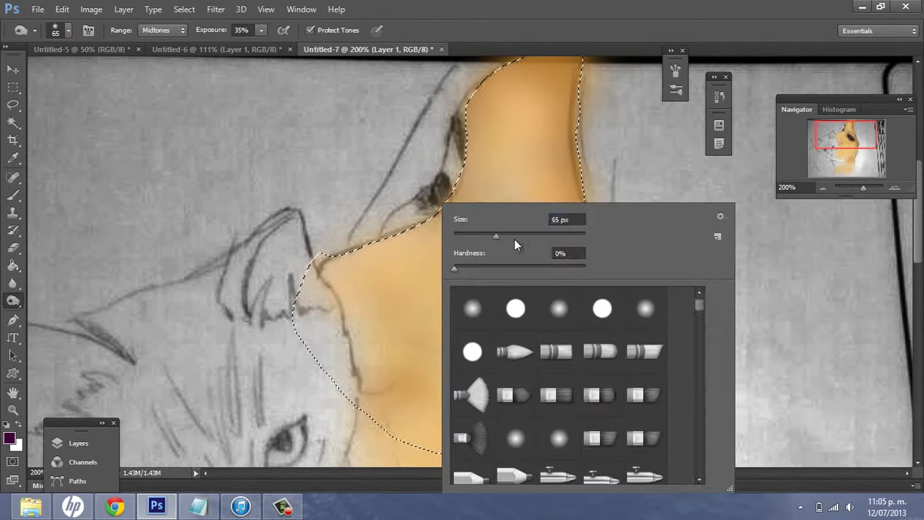
key("Return")
right_click(522, 238)
left_click_drag(522, 237, 509, 237)
key("Return")
left_click(162, 29)
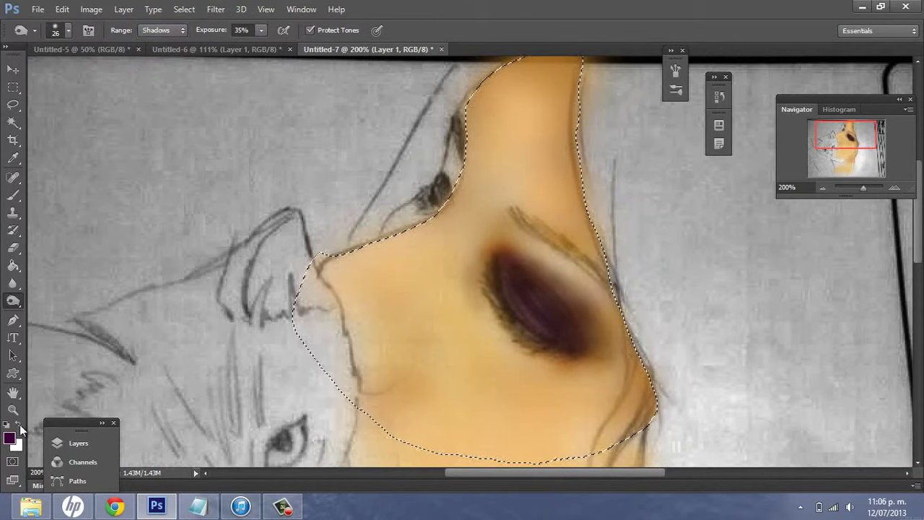
key("b")
left_click(527, 226, "alt")
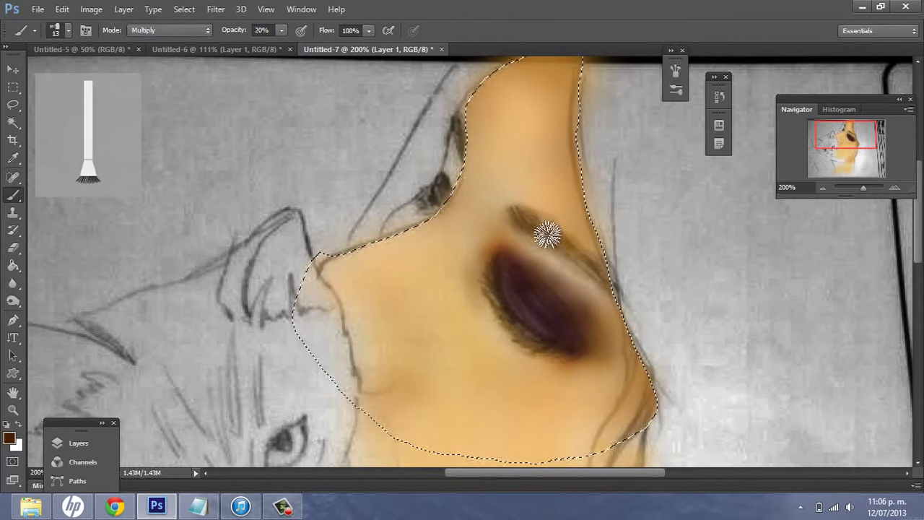
- Darken the eyebrow with brown strokes using an 11 px brush
left_click_drag(547, 234, 599, 283)
right_click(600, 235)
key("Return")
mouse_move(600, 235)
left_mouse_down()
mouse_move(624, 298)
mouse_move(567, 249)
left_mouse_up()
left_click_drag(509, 219, 517, 206)
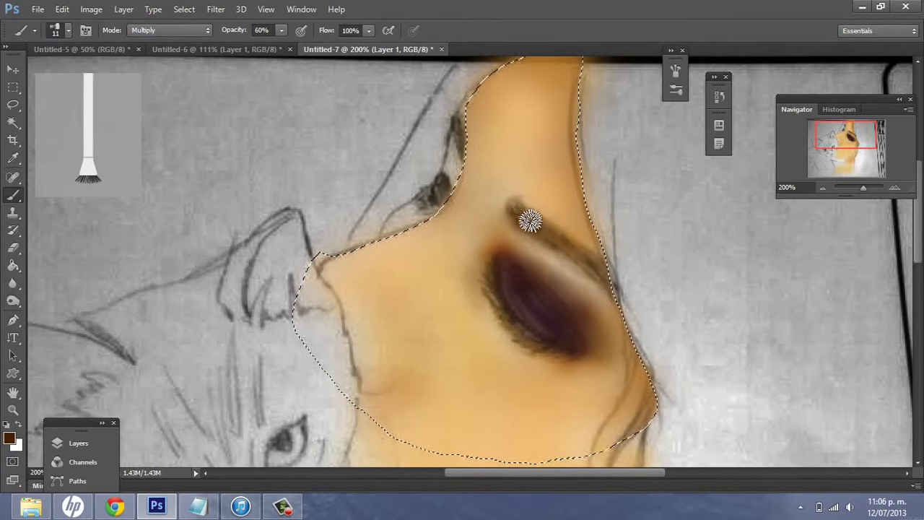
- Blend a faint orange blush across the cheek with a 43 px soft round brush at 30% opacity
left_click(9, 439)
left_click(664, 309)
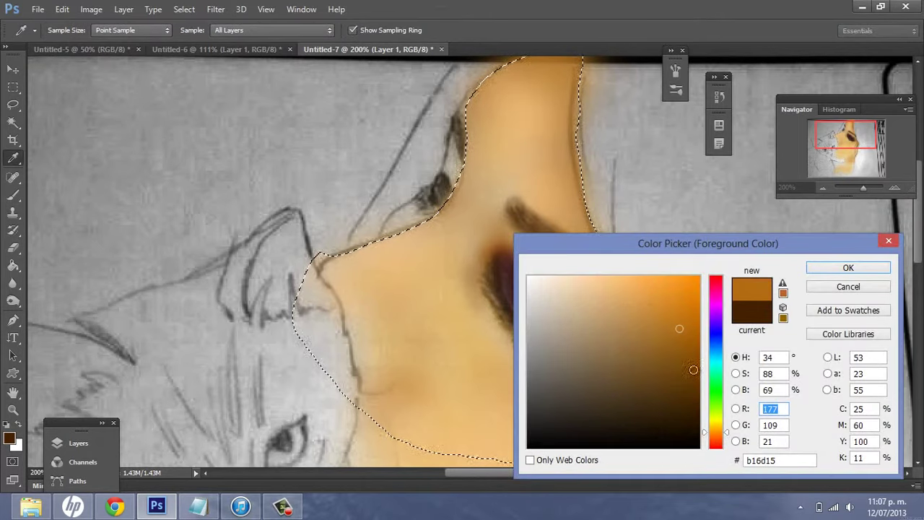
left_click(848, 267)
right_click(849, 269)
key("Escape")
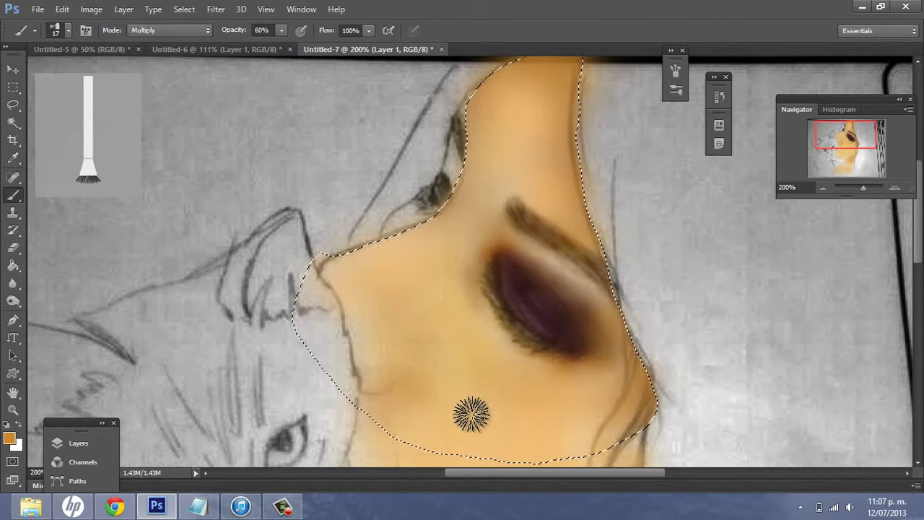
right_click(470, 404)
left_click(507, 309)
key("Return")
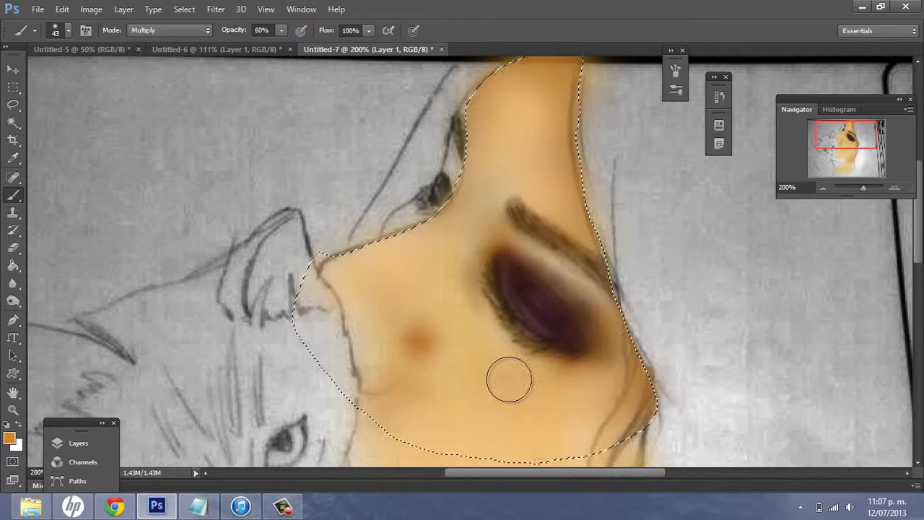
key("3")
left_click_drag(435, 359, 389, 312)
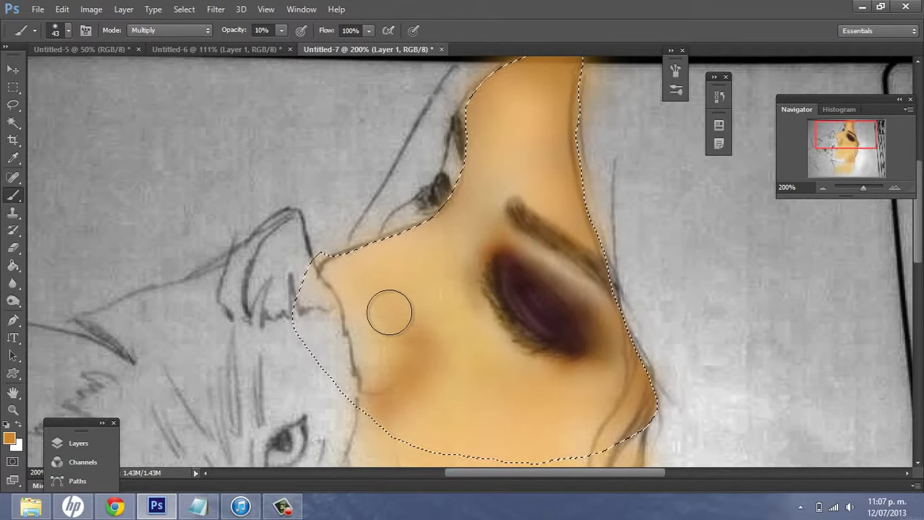
- Zoom out and shade the neck's left edge darker orange-brown with a 78 px brush
key("z")
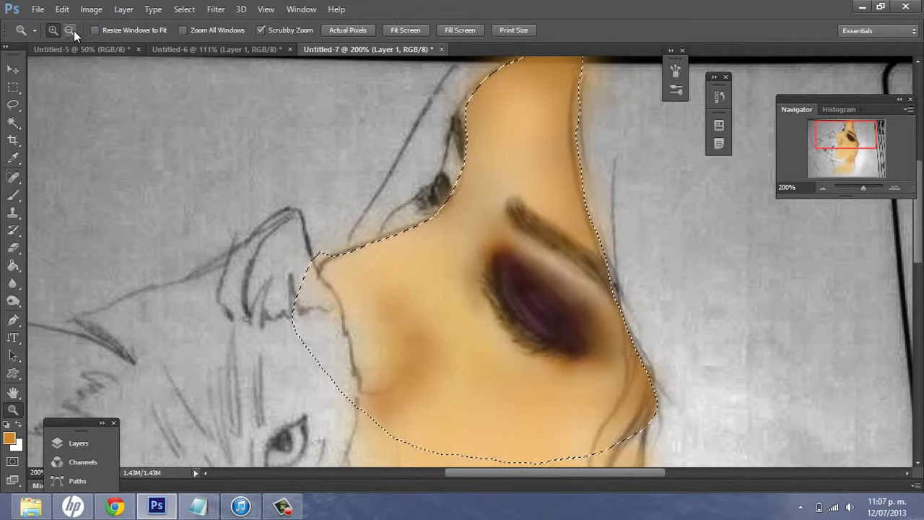
left_click(70, 30)
left_click(256, 189)
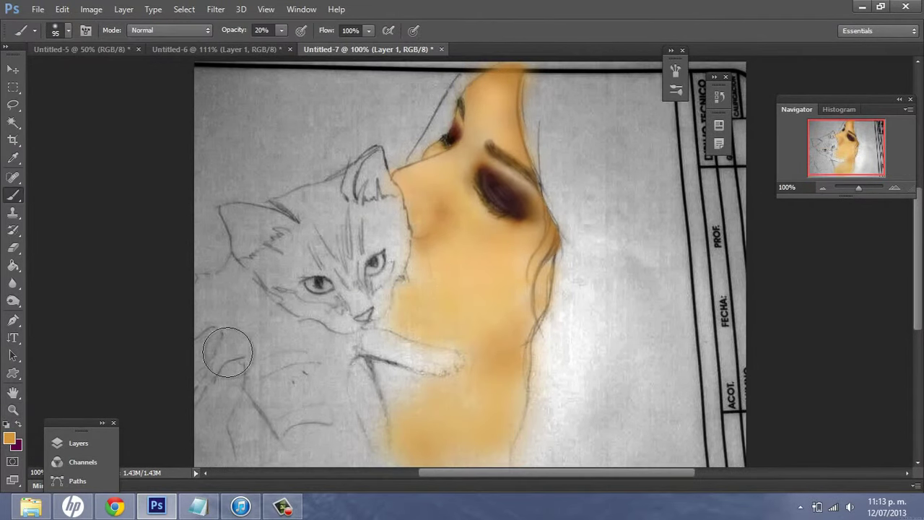
left_click(10, 438)
left_click(481, 356)
key("Return")
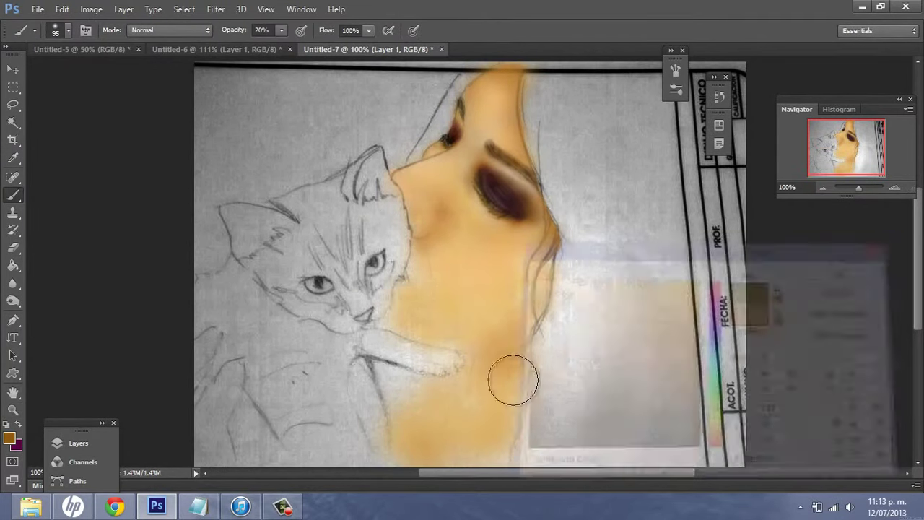
right_click(513, 379)
left_click_drag(551, 238, 538, 238)
key("Return")
mouse_move(515, 367)
left_mouse_down()
mouse_move(425, 385)
mouse_move(412, 429)
mouse_move(409, 284)
left_mouse_up()
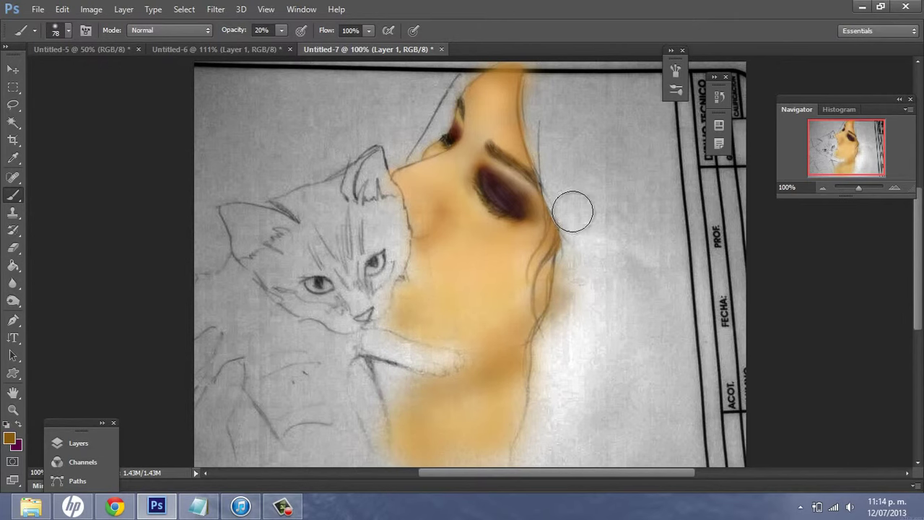
- Paint dark brown hair strokes, shrinking the brush to 42 px, then 29 px
right_click(569, 154)
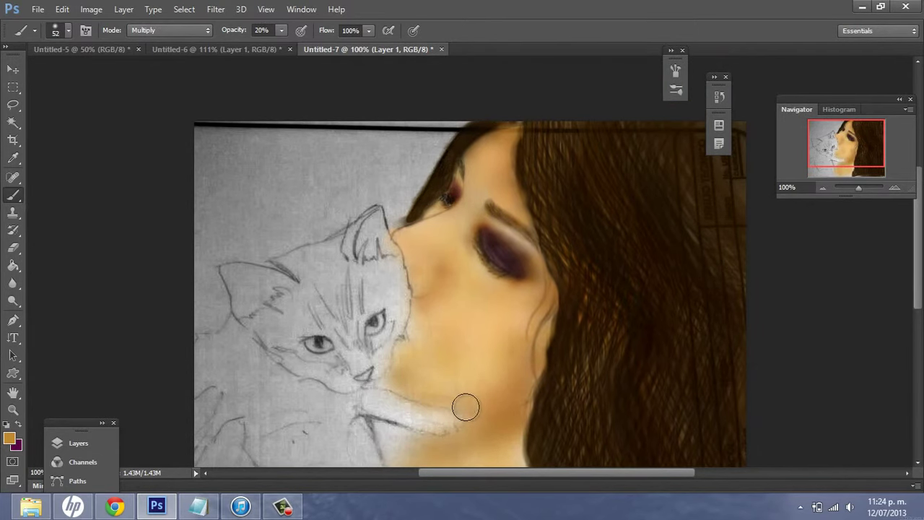
right_click(405, 340)
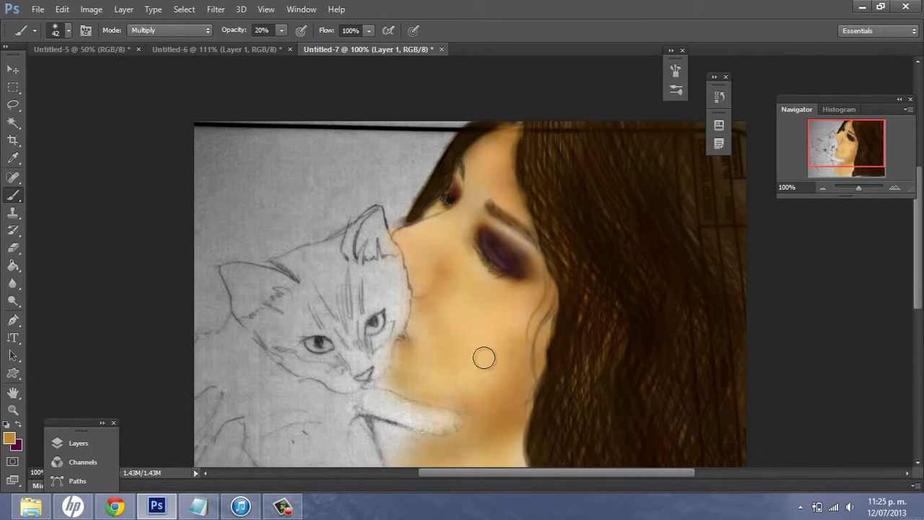
right_click(475, 203)
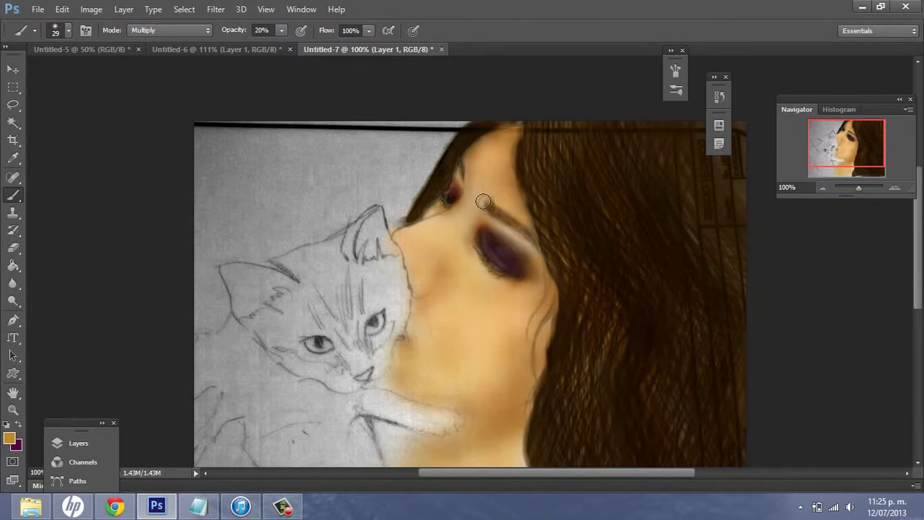
left_click_drag(686, 471, 677, 471)
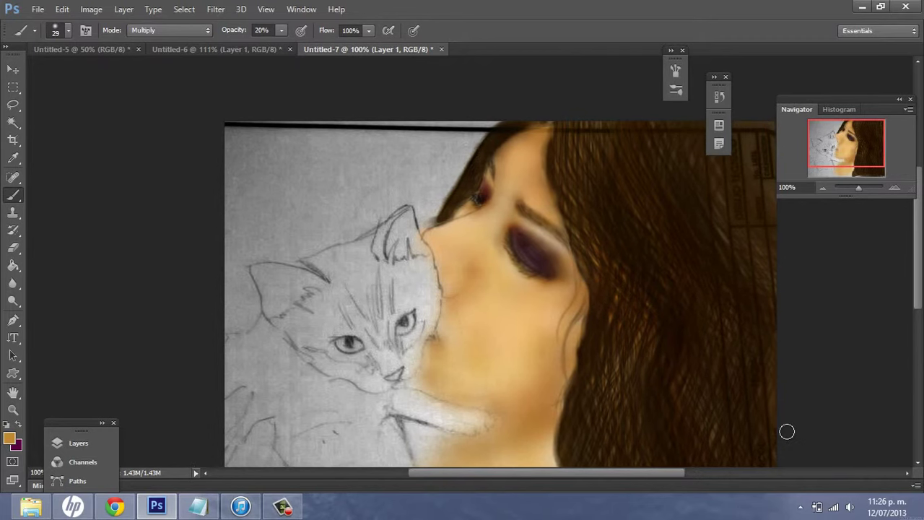
- Zoom in on the kitten and paint both eyes light blue with an 11 px brush
key("z")
left_click_drag(349, 378, 404, 377)
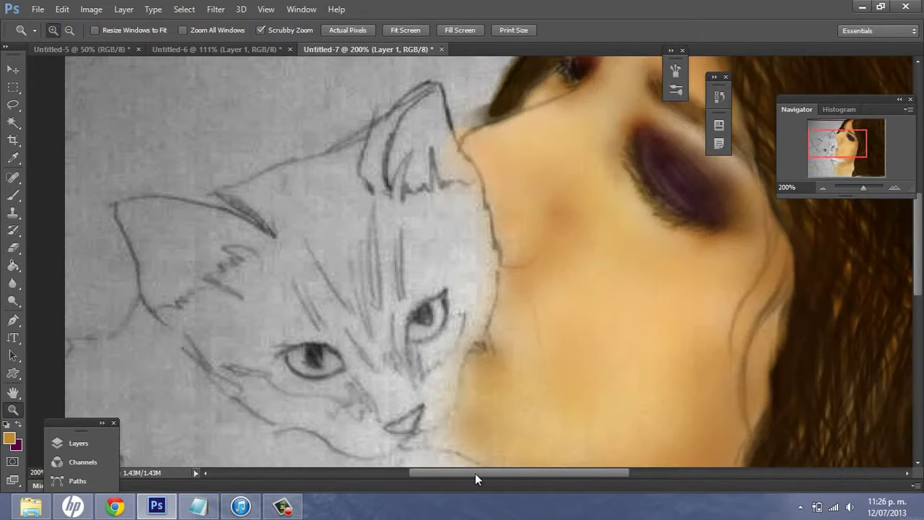
type("b")
type("11")
key("Return")
left_click_drag(527, 198, 493, 235)
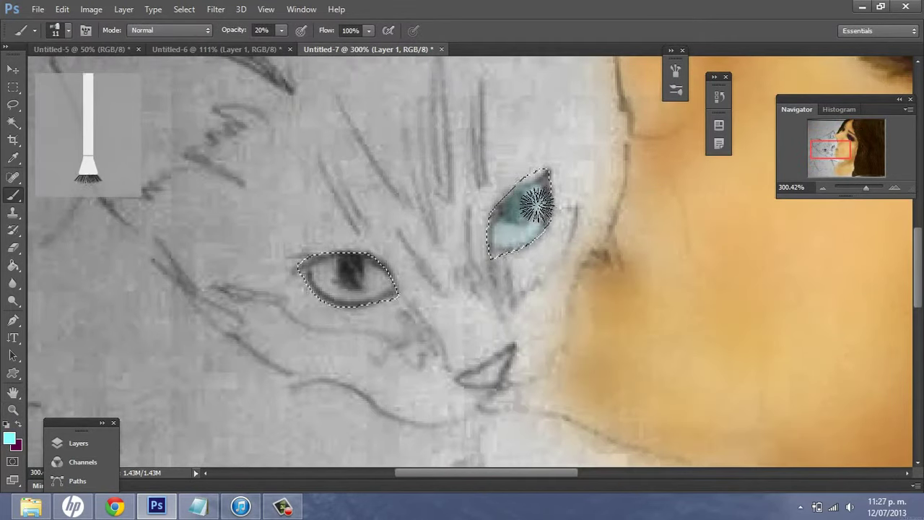
left_click_drag(350, 278, 321, 282)
- Brush a darker teal into the right eye
left_click(9, 437)
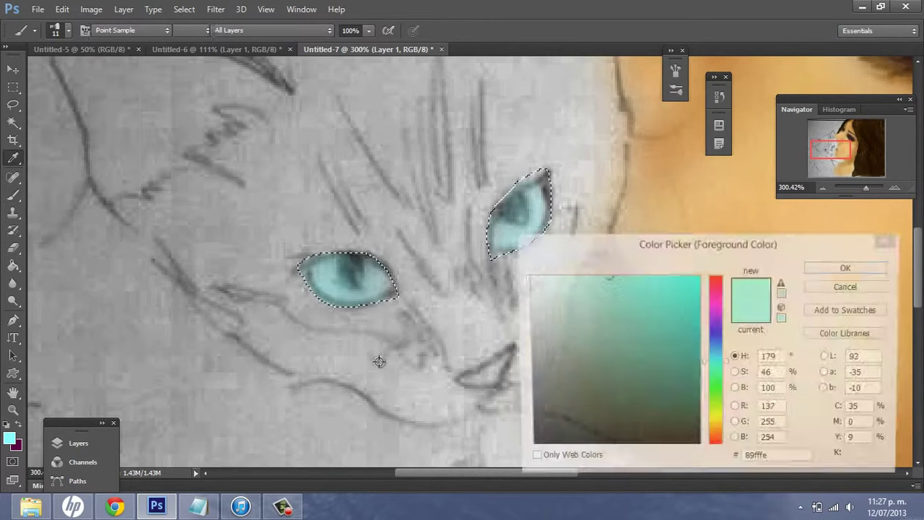
left_click(677, 345)
key("Return")
mouse_move(512, 181)
left_mouse_down()
mouse_move(515, 265)
mouse_move(481, 199)
left_mouse_up()
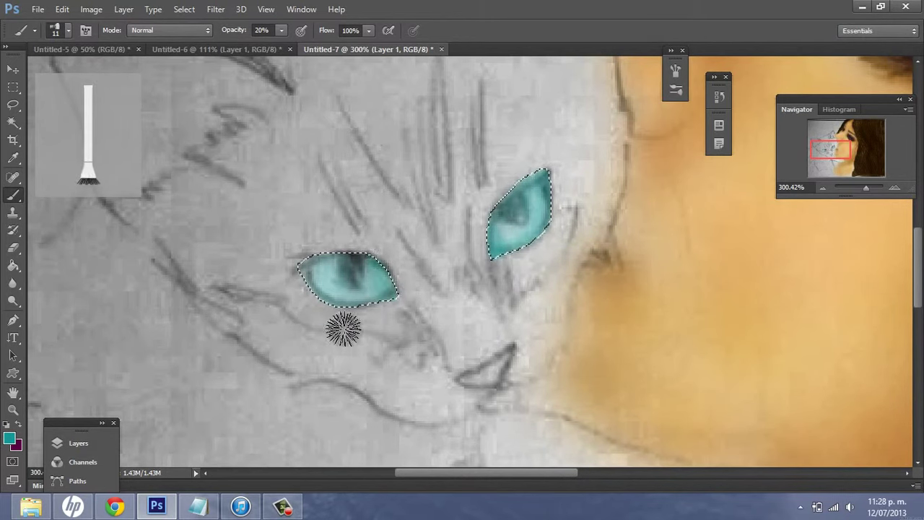
right_click(382, 252)
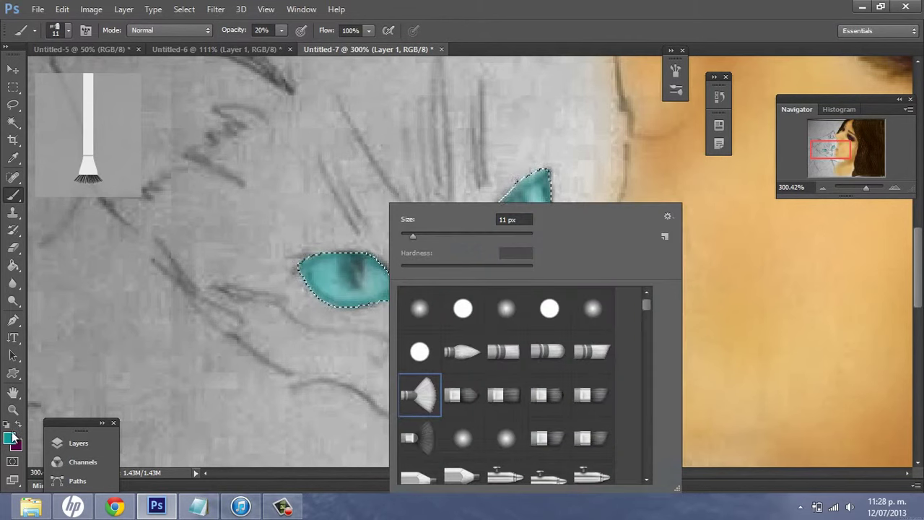
- Add dark navy blue along the right eye's top edge
left_click(10, 438)
left_click(698, 409)
left_click(719, 346)
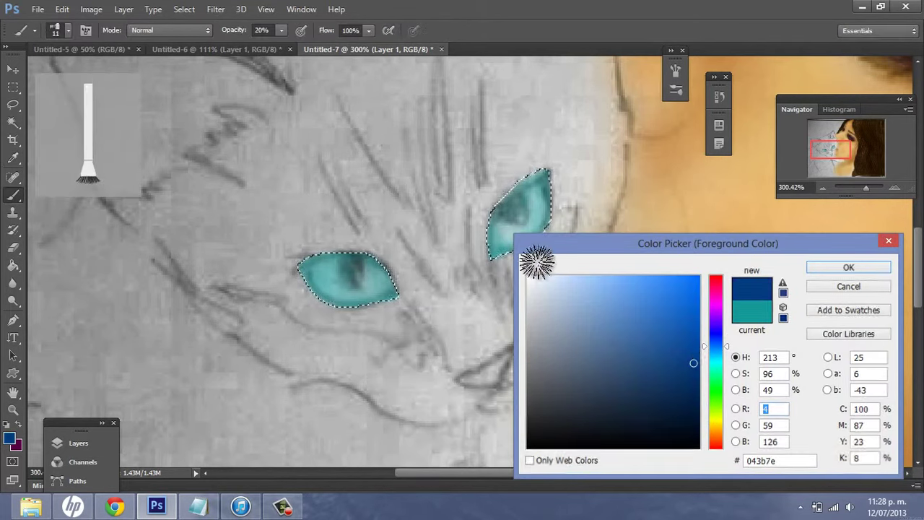
key("Return")
right_click(469, 281)
key("Return")
mouse_move(551, 157)
left_mouse_down()
mouse_move(561, 169)
mouse_move(556, 243)
mouse_move(485, 249)
left_mouse_up()
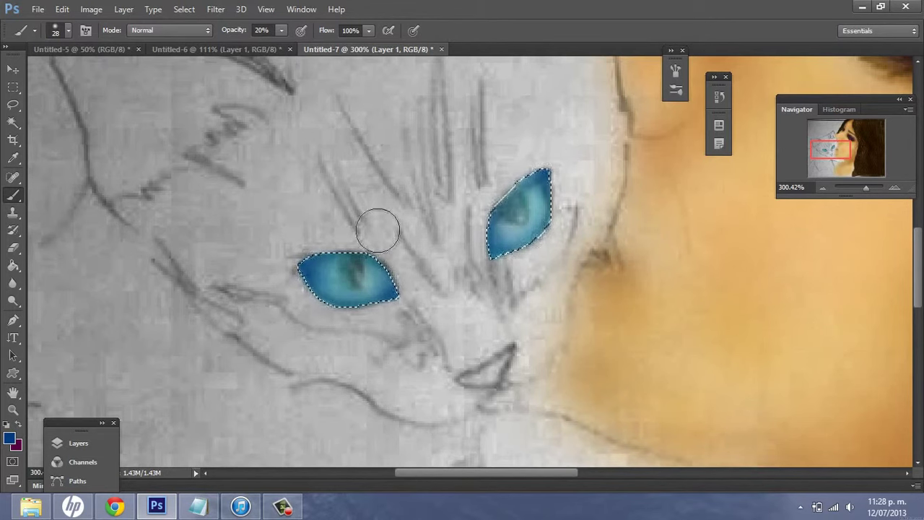
- Darken the right eye's tip with navy and its right edge with near-black
right_click(509, 270)
left_click(10, 437)
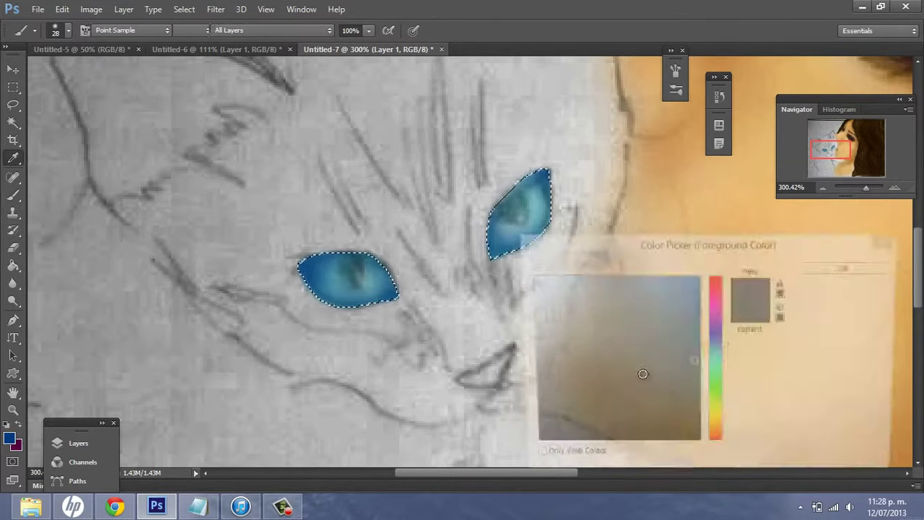
left_click(698, 409)
key("Return")
left_click_drag(496, 276, 547, 164)
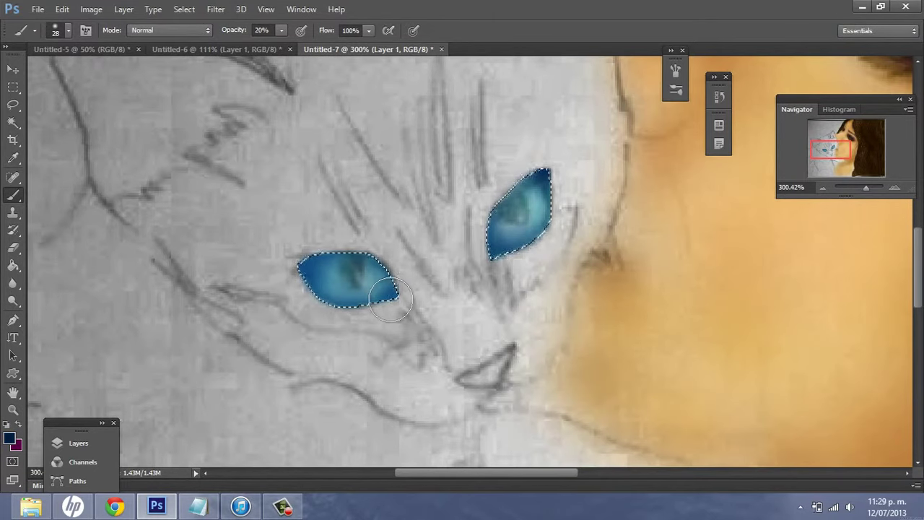
right_click(296, 250)
left_click(10, 438)
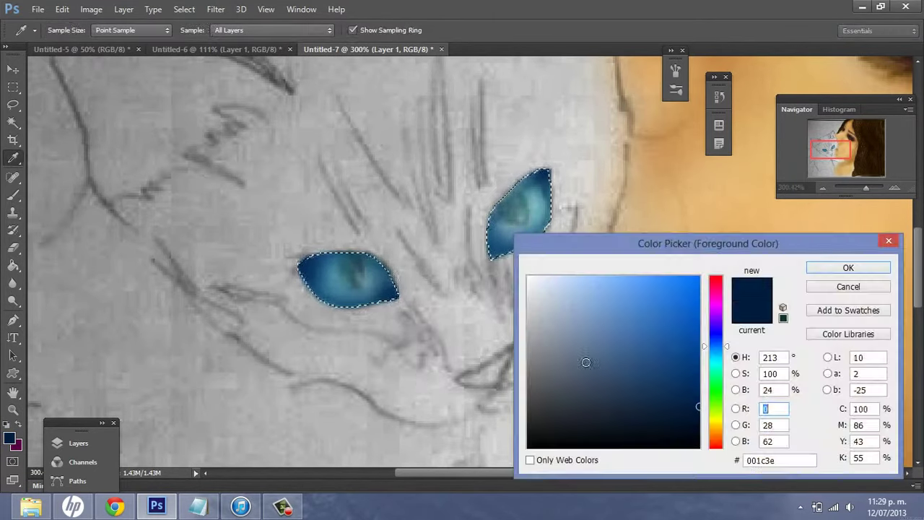
key("Return")
left_click_drag(534, 257, 564, 167)
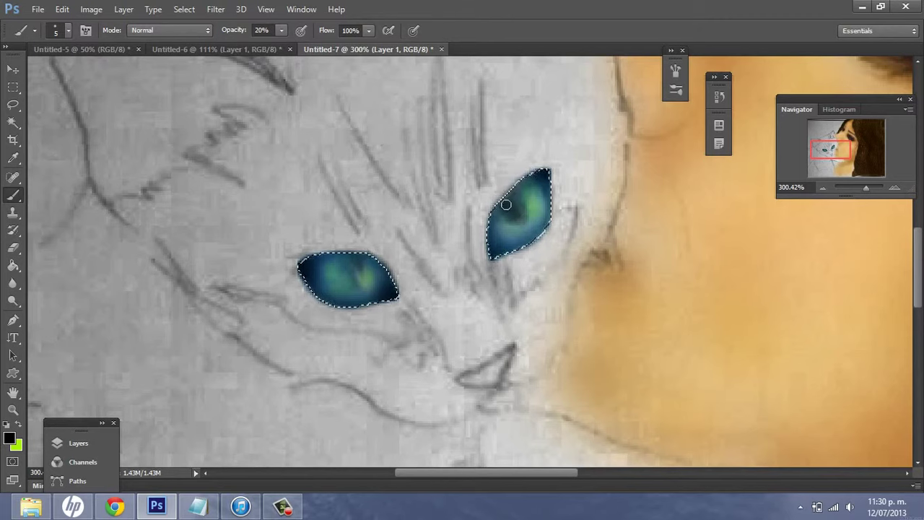
- Paint a pale highlight inside the right eye with a new brush tip
right_click(519, 213)
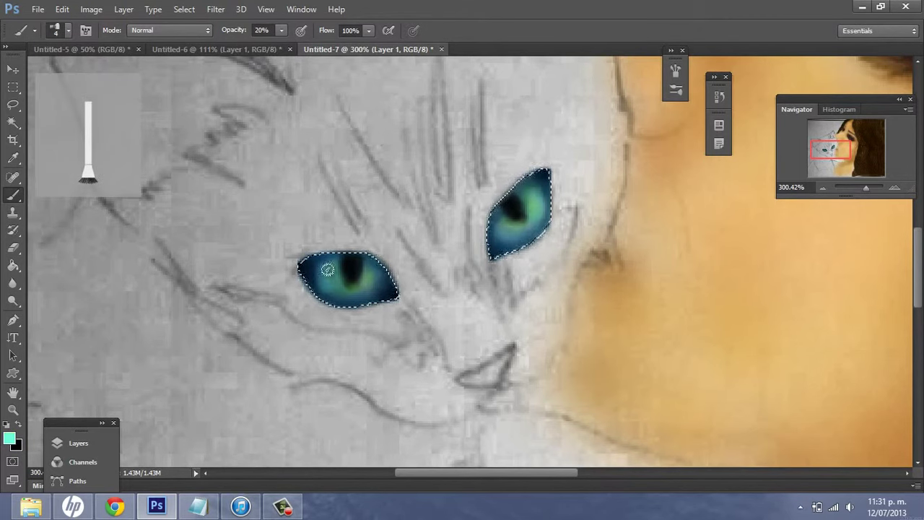
left_click(9, 438)
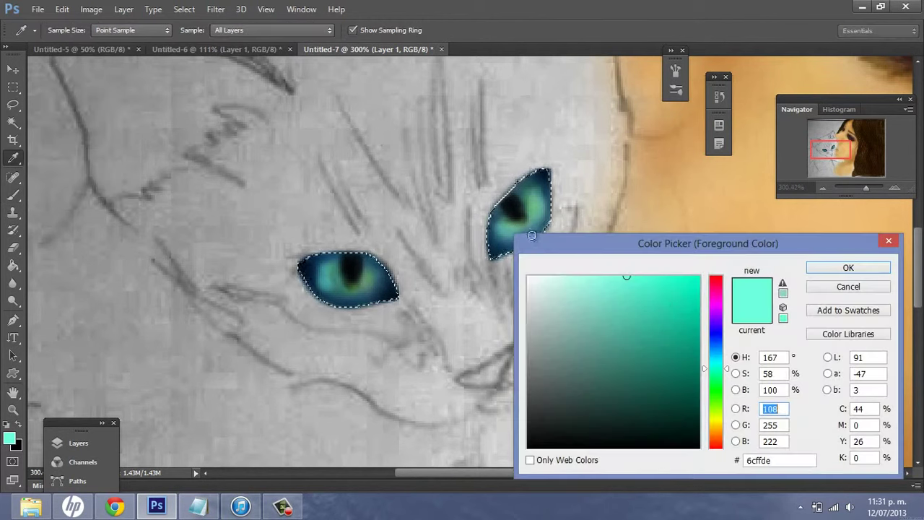
left_click(847, 266)
left_click(736, 369)
key("Return")
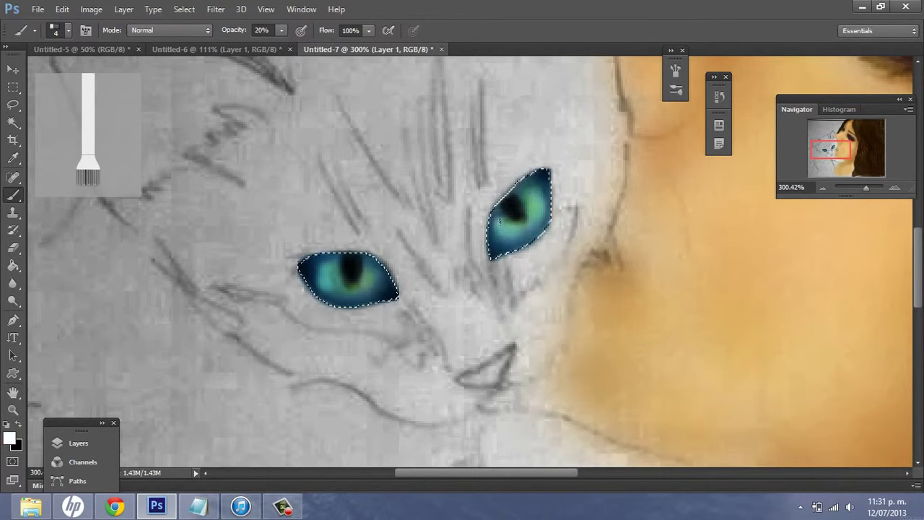
left_click_drag(499, 222, 512, 232)
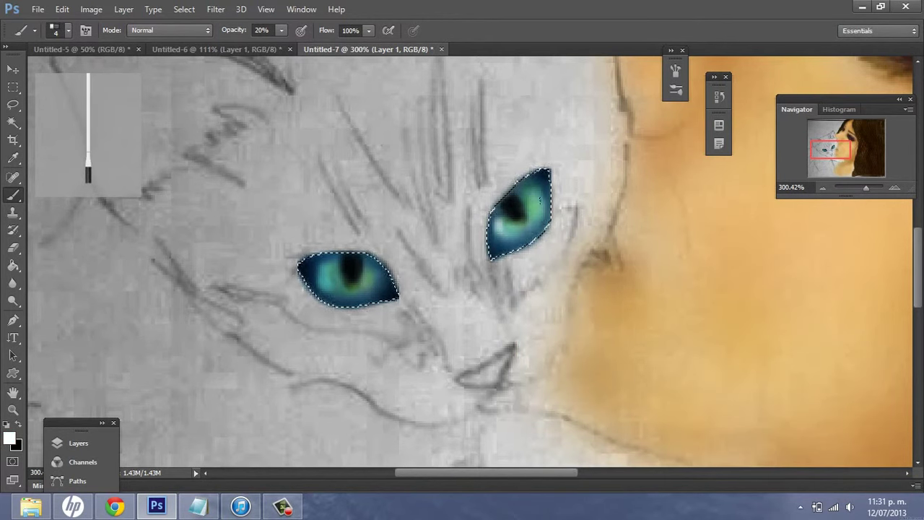
- At 40% opacity, touch up left-eye highlights and dot white catch-lights into both eyes
key("4")
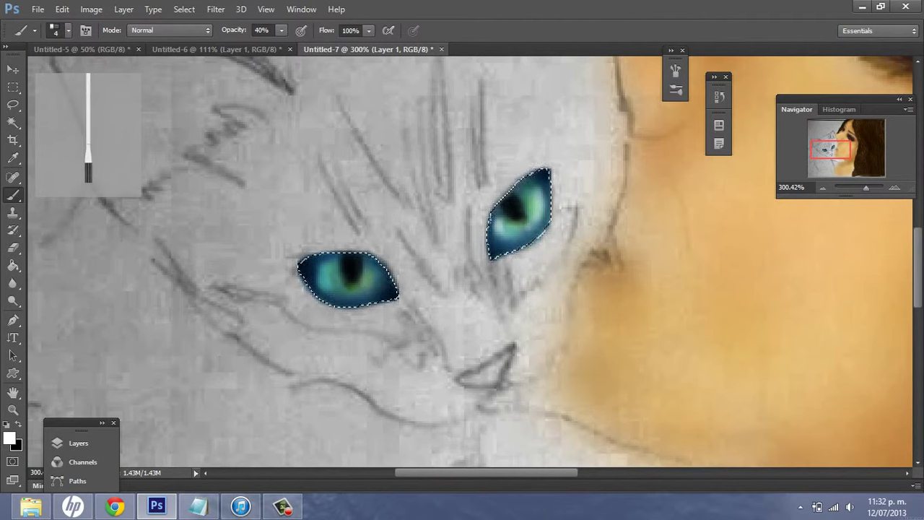
left_click_drag(322, 267, 380, 283)
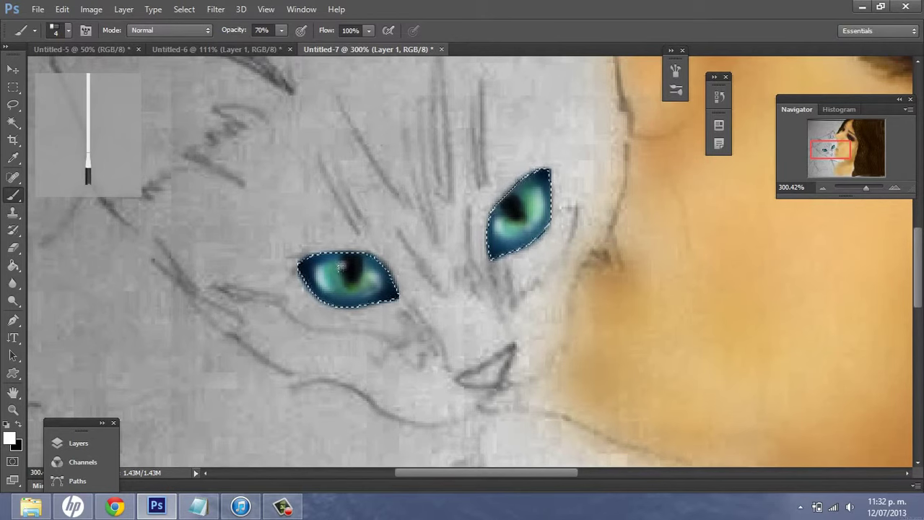
left_click(340, 265)
left_click(504, 208)
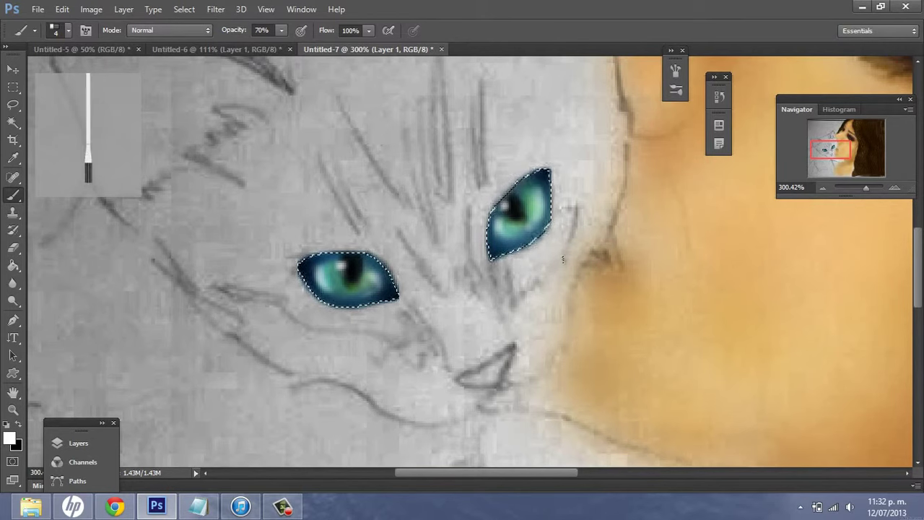
- Apply the Lighting Effects filter with an adjusted Metallic setting for a glossy sheen
left_click(215, 9)
left_click(414, 249)
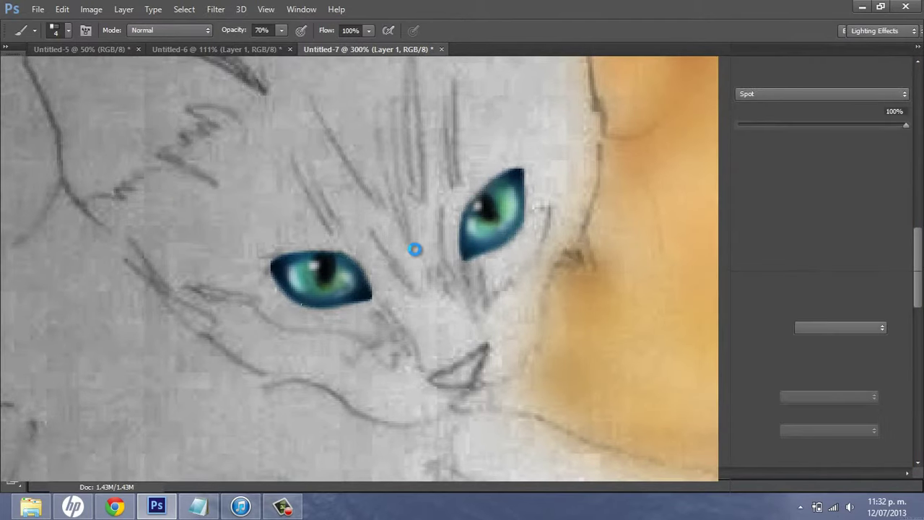
left_click(828, 246)
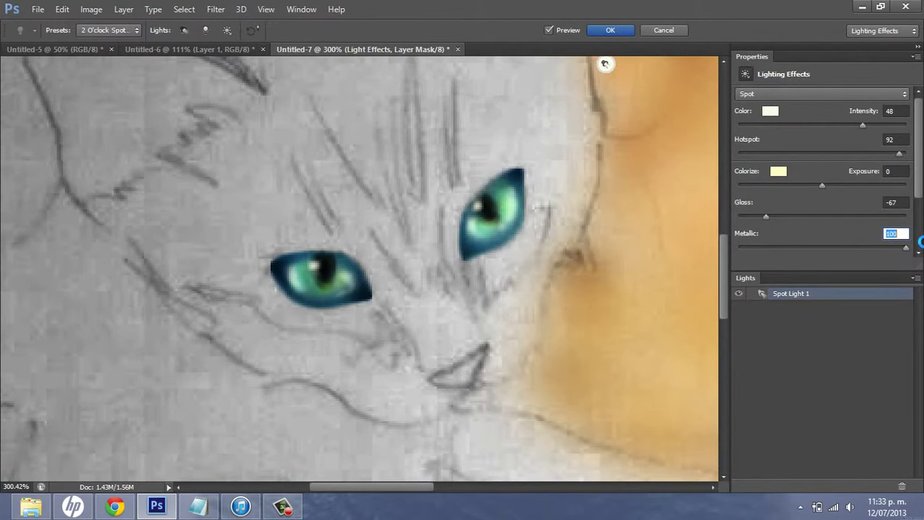
left_click(610, 29)
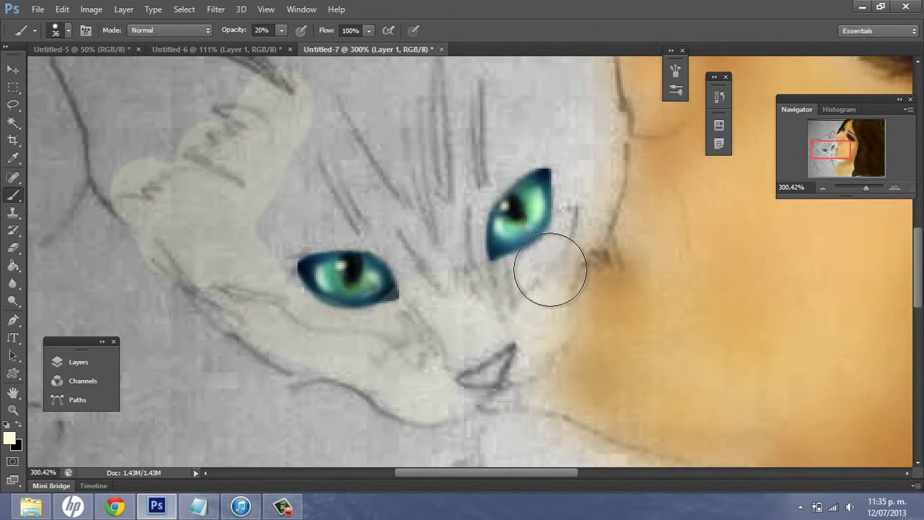
- Paint pale grey fur between the eyes and across the forehead with a 19 px brush
right_click(553, 268)
type("19")
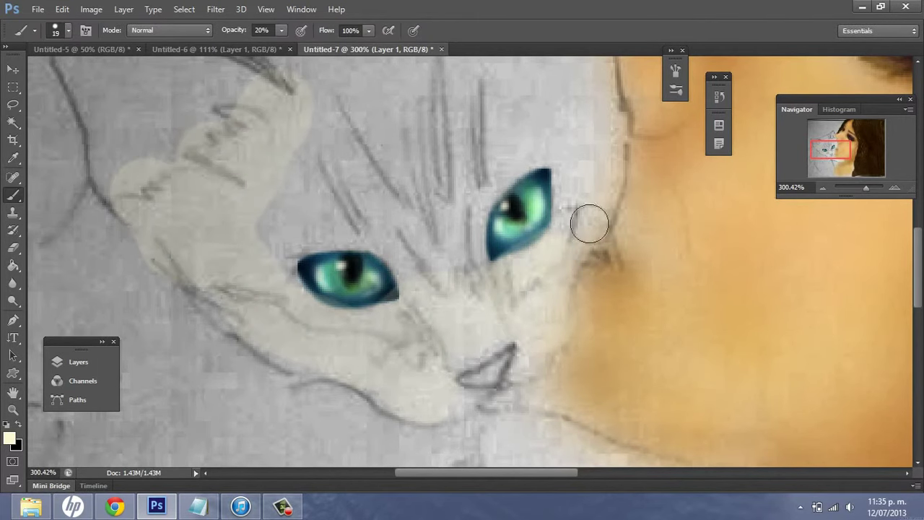
key("Return")
mouse_move(570, 153)
left_mouse_down()
mouse_move(462, 210)
mouse_move(359, 224)
mouse_move(283, 213)
mouse_move(326, 112)
mouse_move(358, 223)
mouse_move(457, 165)
mouse_move(561, 72)
left_mouse_up()
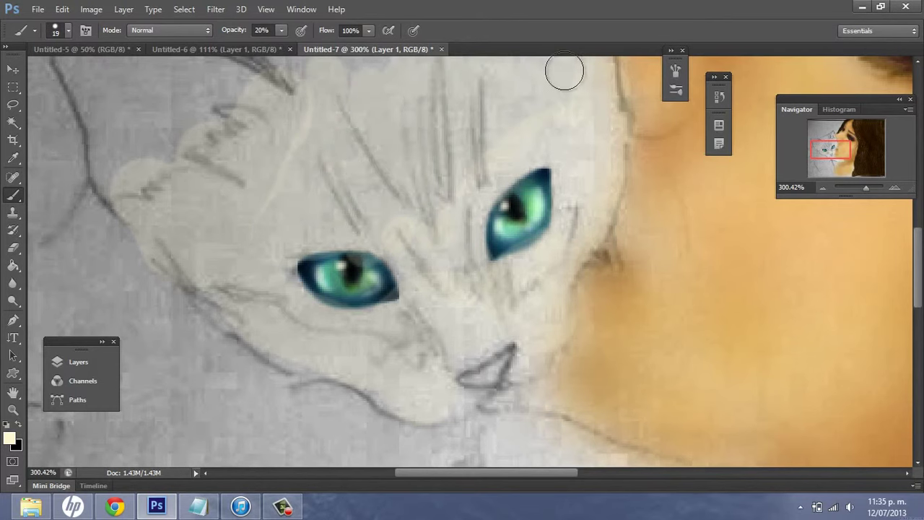
mouse_move(866, 188)
left_mouse_down()
mouse_move(822, 189)
mouse_move(857, 187)
left_mouse_up()
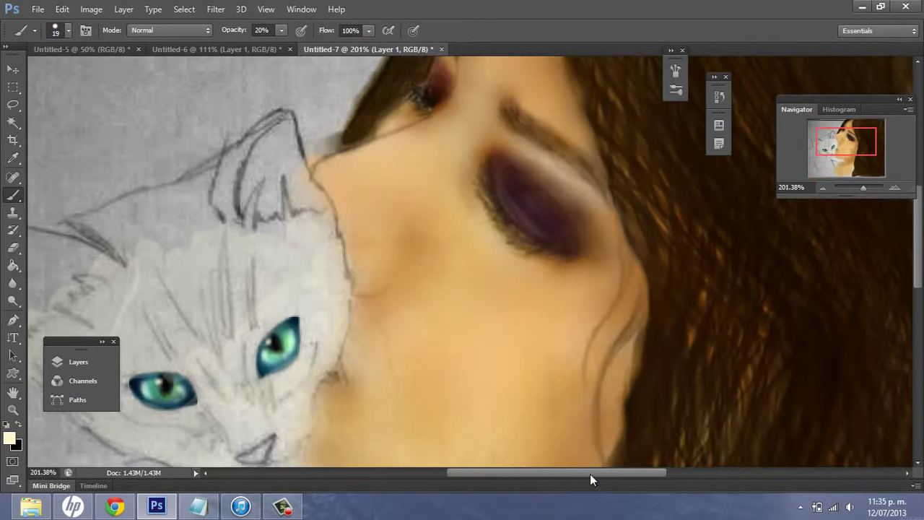
left_click_drag(590, 473, 548, 474)
- Enlarge the brush, switch to the fan bristle preset and raise its opacity
right_click(444, 209)
left_click_drag(499, 235, 516, 235)
key("Return")
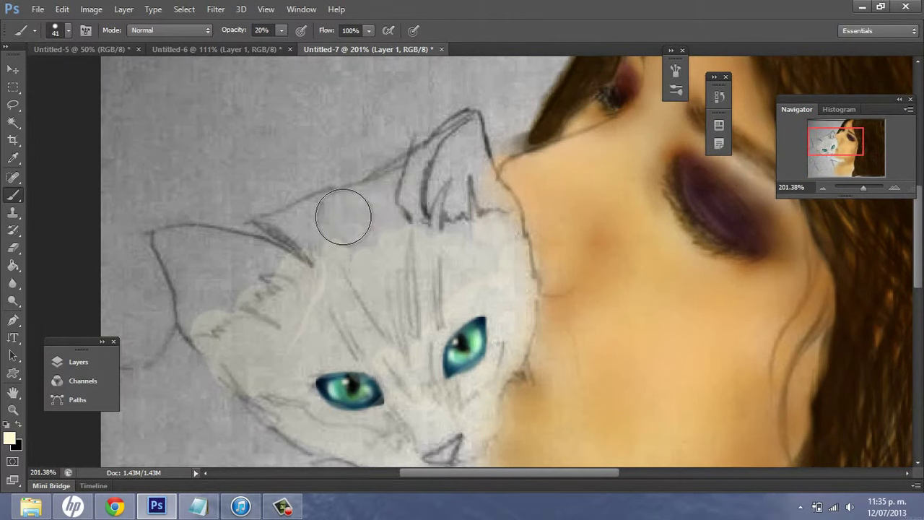
right_click(347, 213)
left_click(376, 394)
key("Return")
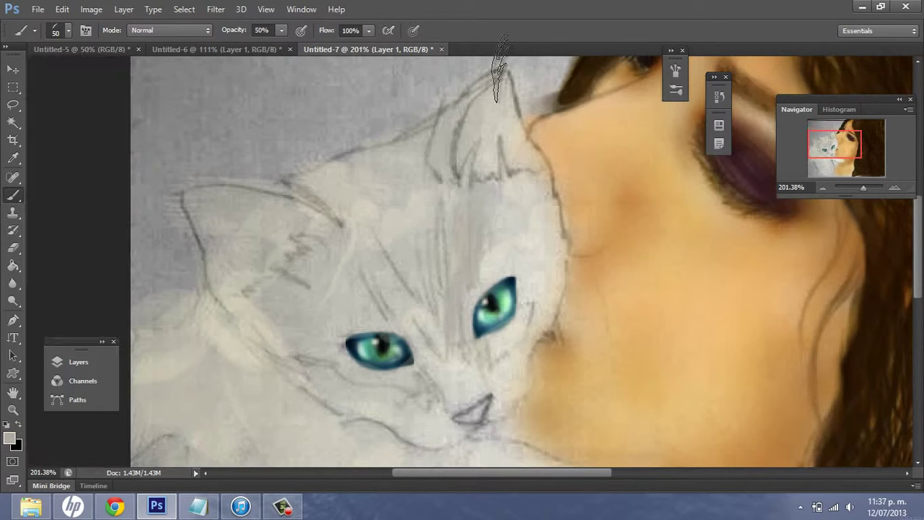
right_click(453, 175)
key("Return")
key("7")
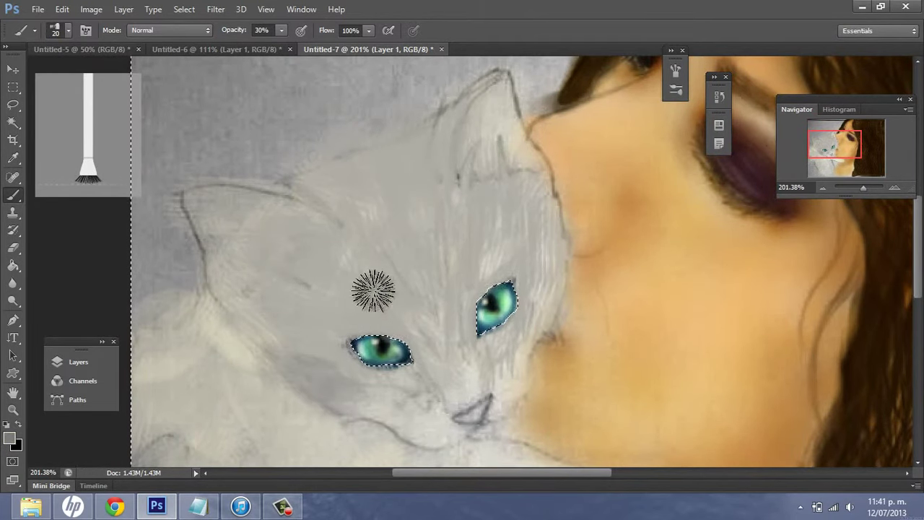
- Shade the kitten's left cheek and forehead darker grey, then pick a dark brown
mouse_move(293, 223)
left_mouse_down()
mouse_move(264, 303)
mouse_move(299, 330)
left_mouse_up()
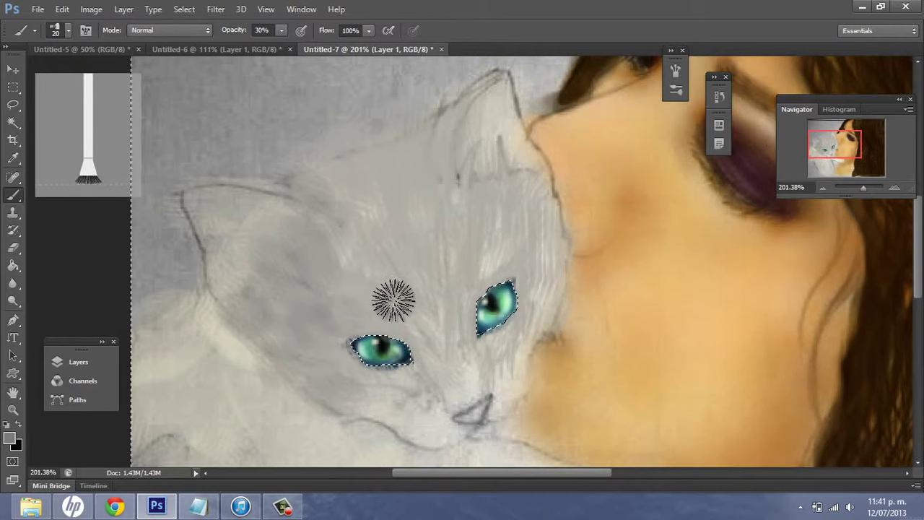
mouse_move(289, 220)
left_mouse_down()
mouse_move(443, 169)
mouse_move(441, 186)
mouse_move(515, 154)
mouse_move(507, 293)
mouse_move(474, 340)
left_mouse_up()
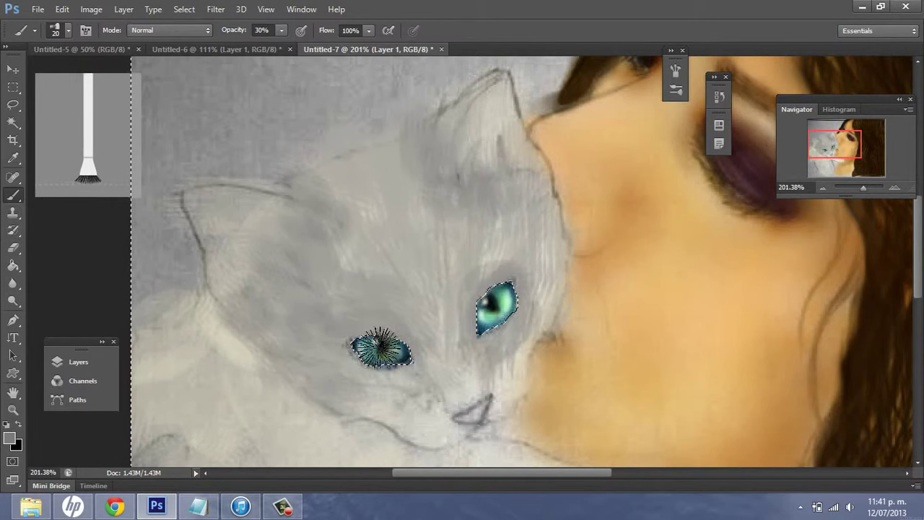
left_click(10, 436)
left_click_drag(715, 424, 715, 441)
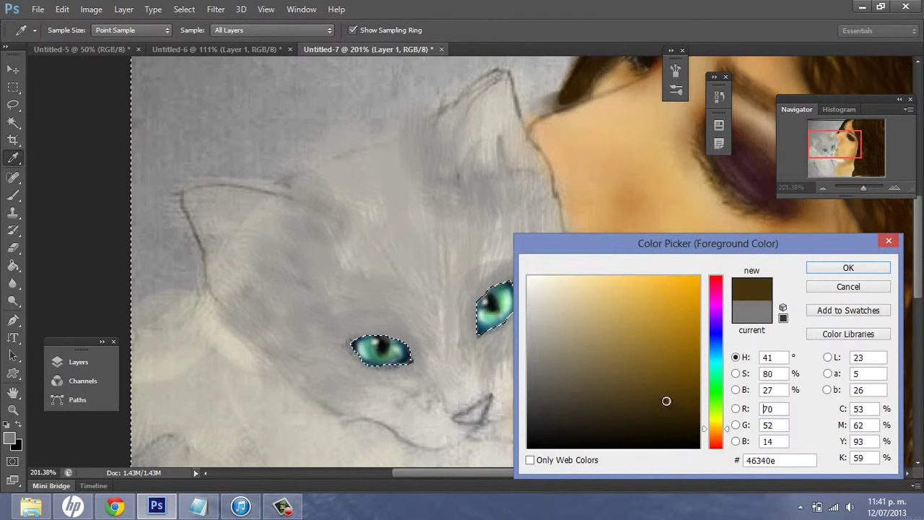
left_click(848, 268)
- Paint brown shading on the left ear and head, then white fur on forehead and right ear
right_click(339, 214)
left_click(339, 214)
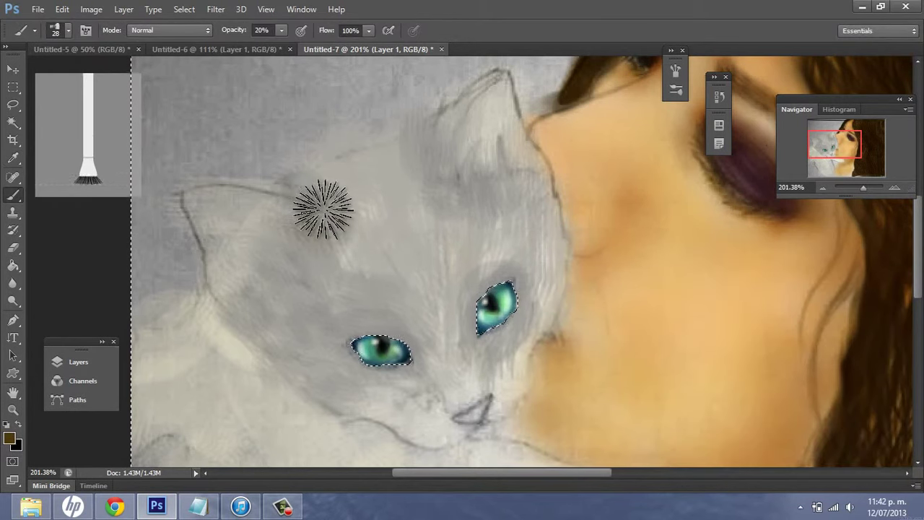
mouse_move(320, 207)
left_mouse_down()
mouse_move(433, 202)
mouse_move(466, 169)
mouse_move(532, 192)
mouse_move(544, 216)
mouse_move(510, 247)
mouse_move(433, 212)
left_mouse_up()
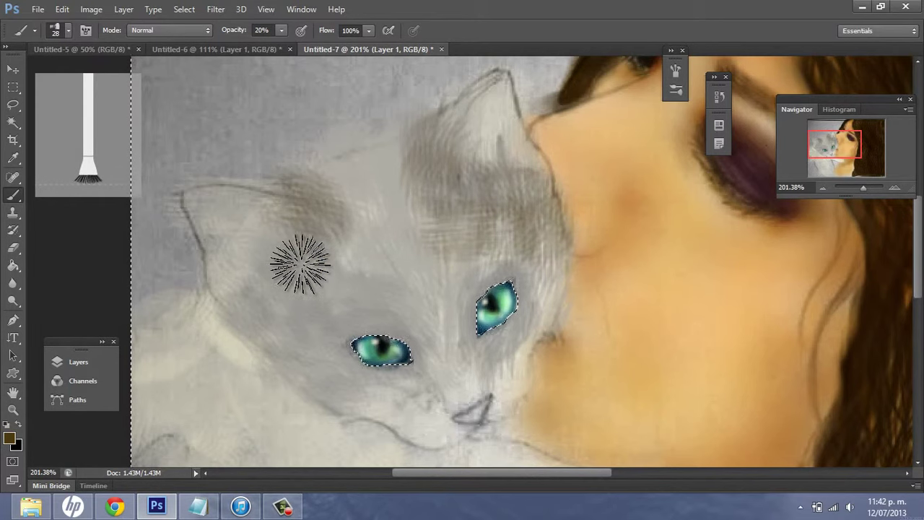
right_click(421, 353)
left_click(410, 366)
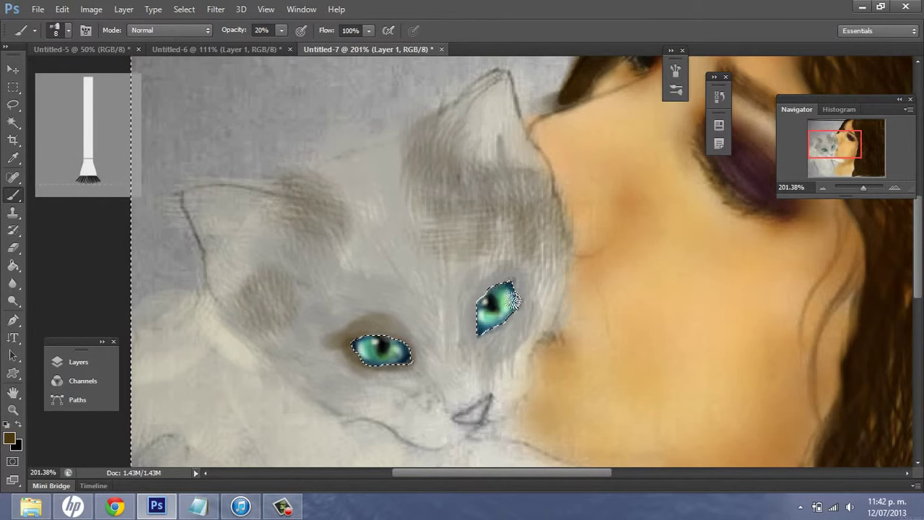
right_click(482, 376)
left_click(431, 393)
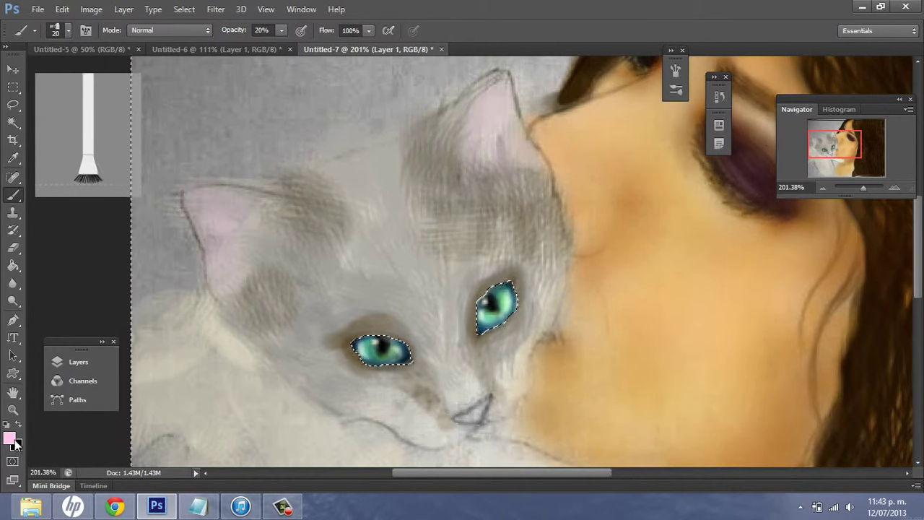
mouse_move(424, 164)
left_mouse_down()
mouse_move(470, 104)
mouse_move(454, 82)
mouse_move(337, 190)
mouse_move(327, 173)
left_mouse_up()
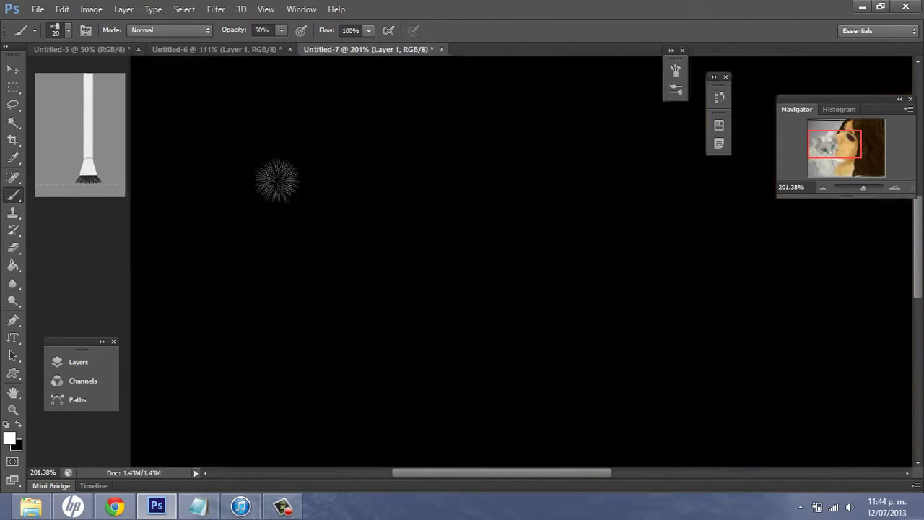
- Set the bristle brush to 12 then 27 px and try a white forehead stroke, undoing it
right_click(221, 186)
type("12")
key("Return")
right_click(280, 186)
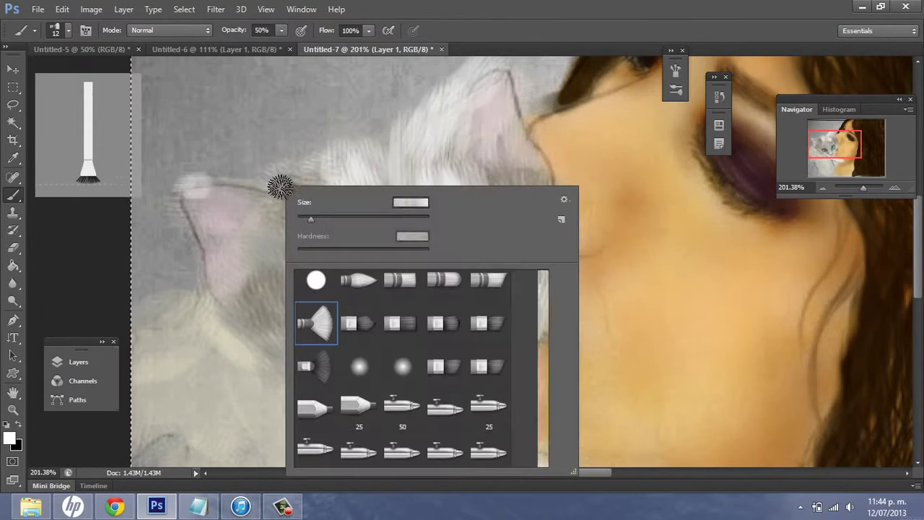
type("27")
key("Return")
mouse_move(368, 151)
left_mouse_down()
mouse_move(274, 281)
mouse_move(279, 329)
mouse_move(372, 223)
mouse_move(387, 248)
left_mouse_up()
key("ctrl+z")
- Paint light fur between the eyes and below, over and around the left ear
left_click_drag(435, 325, 546, 113)
mouse_move(279, 231)
left_mouse_down()
mouse_move(219, 299)
mouse_move(182, 227)
mouse_move(165, 252)
left_mouse_up()
left_click_drag(263, 267, 285, 217)
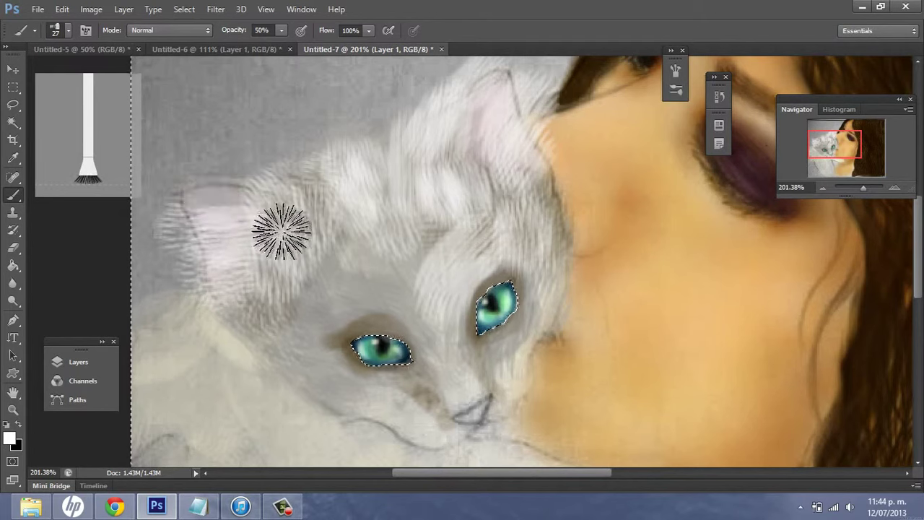
left_click_drag(270, 256, 328, 258)
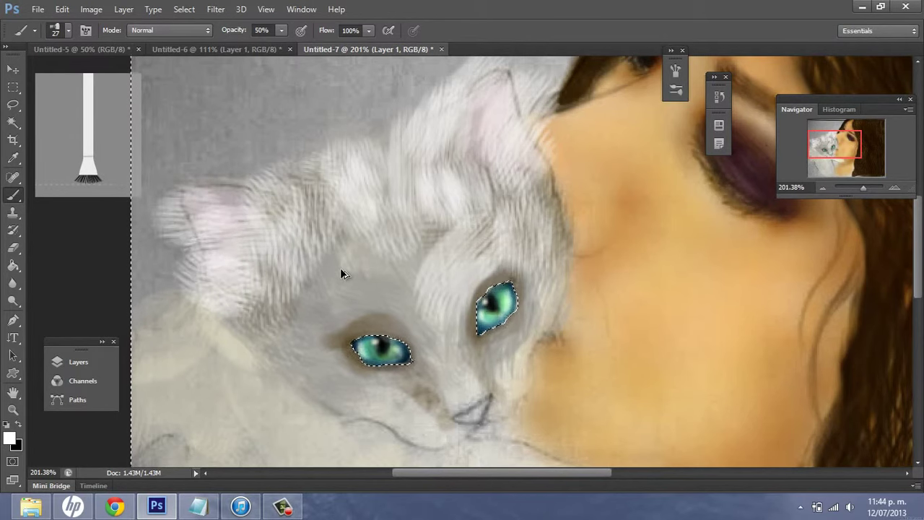
key("i")
left_click(9, 437)
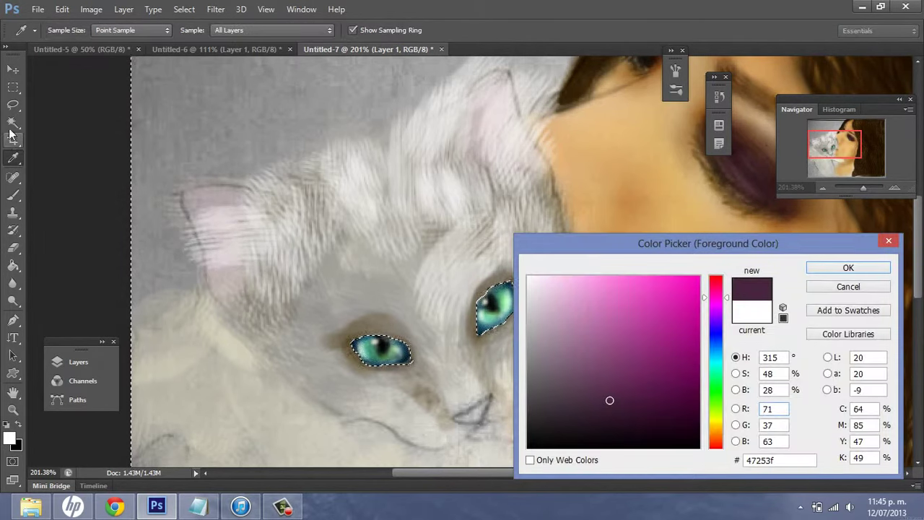
- Sample a fur grey, deselect the eyes, zoom in and shade around the left eye
left_click(159, 192)
key("Return")
key("b")
left_click(13, 123)
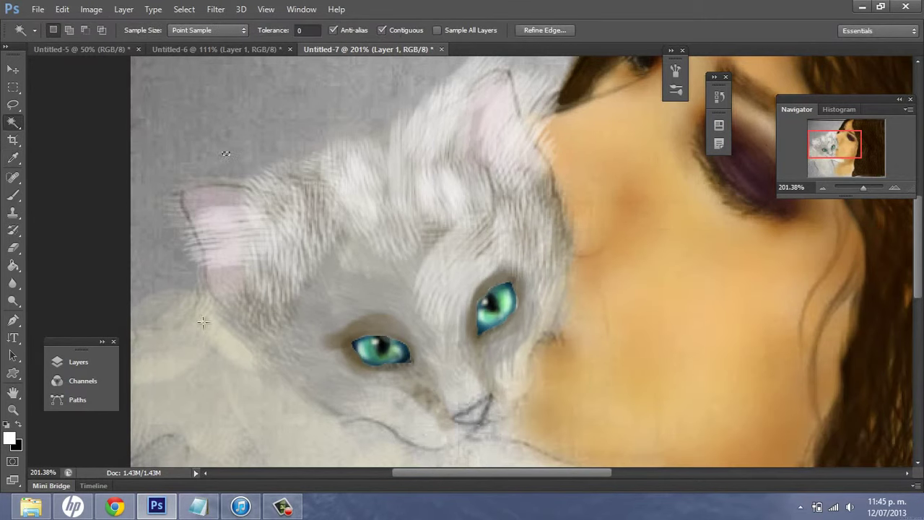
left_click(13, 409)
left_click(375, 258)
key("b")
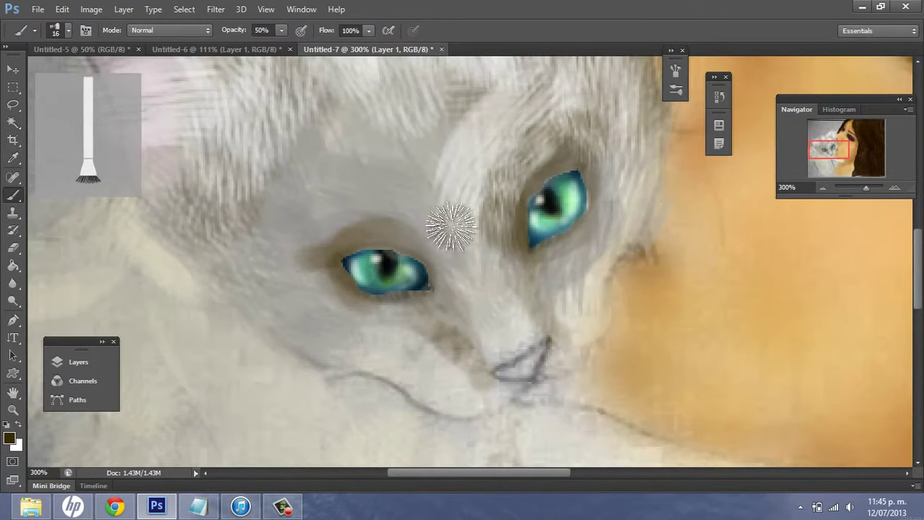
mouse_move(334, 244)
left_mouse_down()
mouse_move(413, 227)
mouse_move(440, 285)
left_mouse_up()
- Shade left of the left eye with a 9 px, 20% opacity brush, then pick a small bristle tip
right_click(411, 202)
key("Return")
key("2")
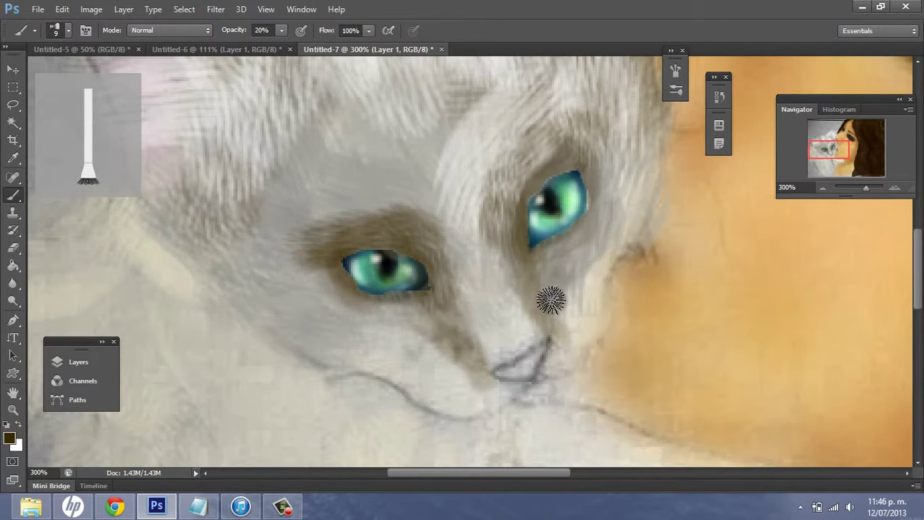
left_click_drag(413, 326, 397, 319)
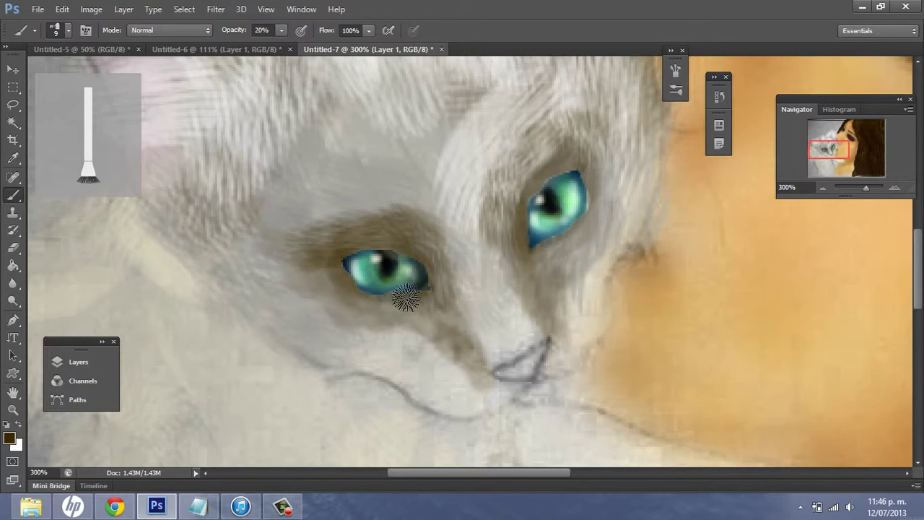
right_click(414, 204)
double_click(443, 298)
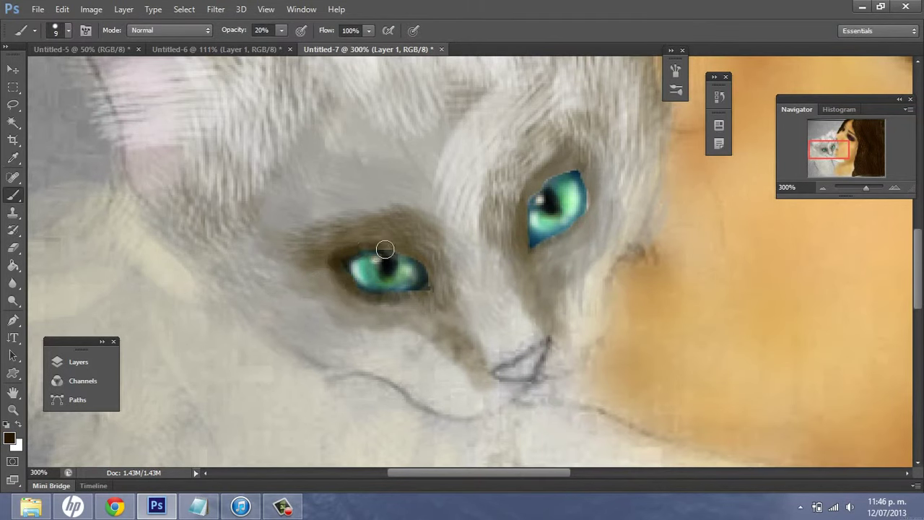
right_click(574, 231)
double_click(621, 300)
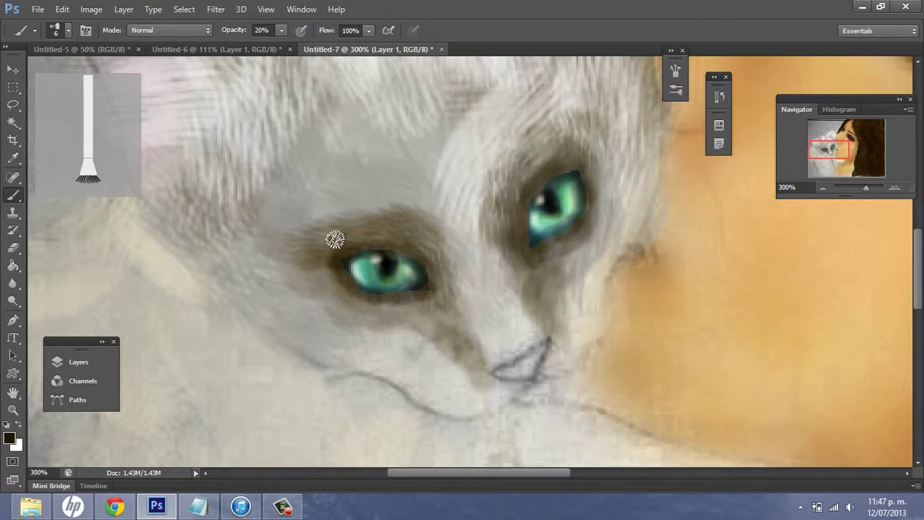
- Switch the brush to Multiply with dark brown at 14 px and darken fur around the left eye
left_click(159, 29)
left_click(156, 71)
left_click(9, 437)
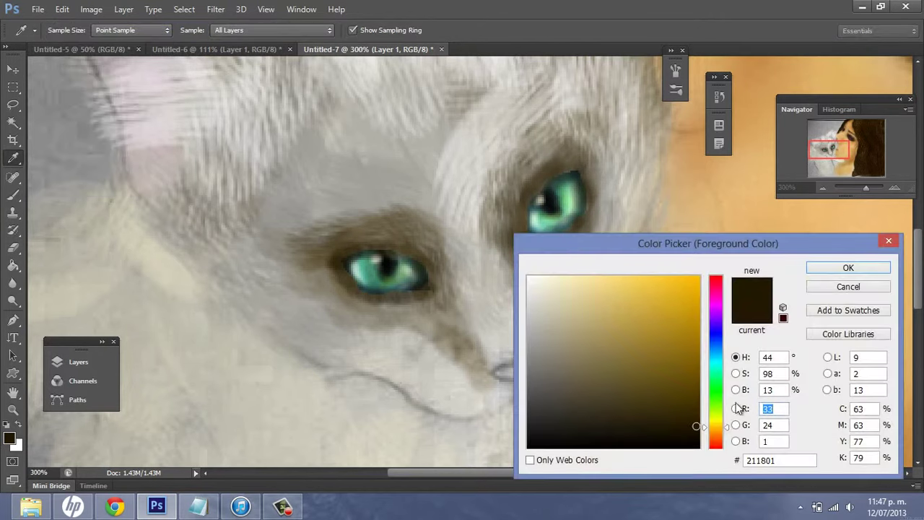
left_click_drag(716, 426, 715, 434)
left_click(686, 386)
left_click_drag(552, 239, 558, 243)
right_click(563, 216)
left_click(584, 350)
left_click(594, 140)
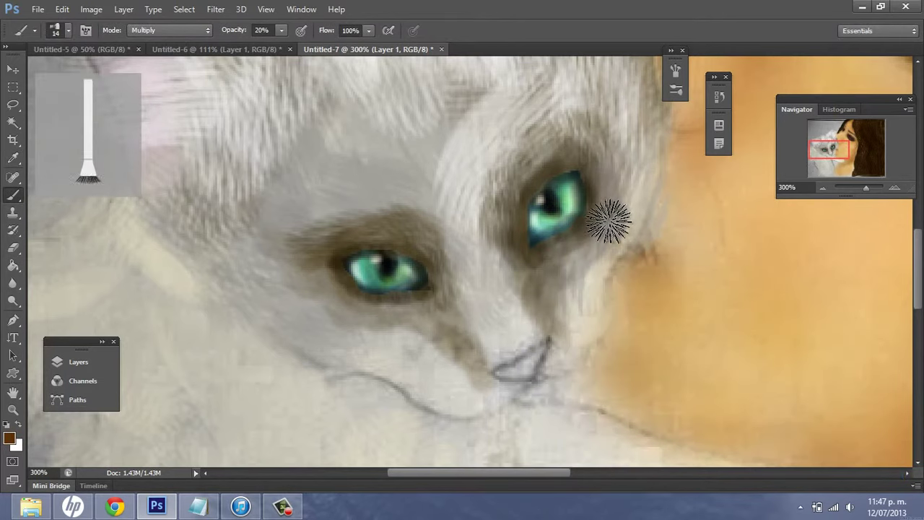
mouse_move(494, 256)
left_mouse_down()
mouse_move(519, 274)
mouse_move(404, 220)
mouse_move(380, 313)
mouse_move(346, 325)
left_mouse_up()
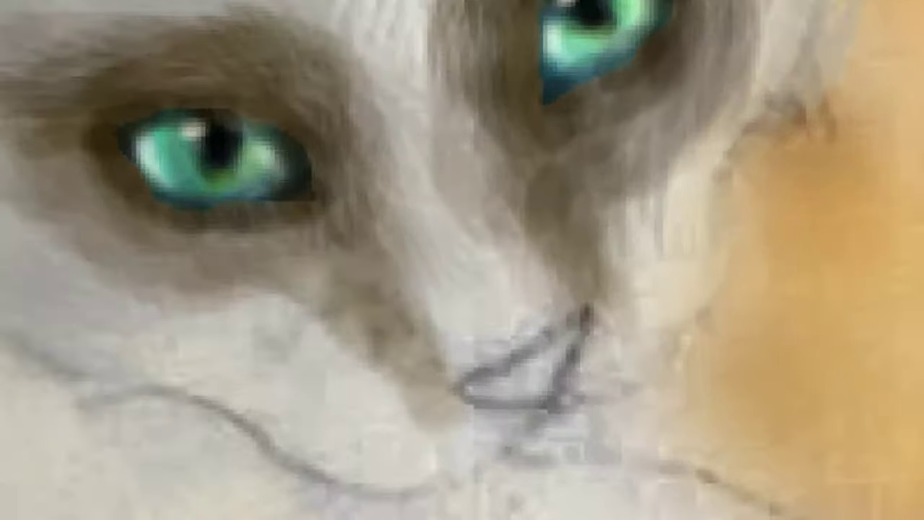
left_click(9, 437)
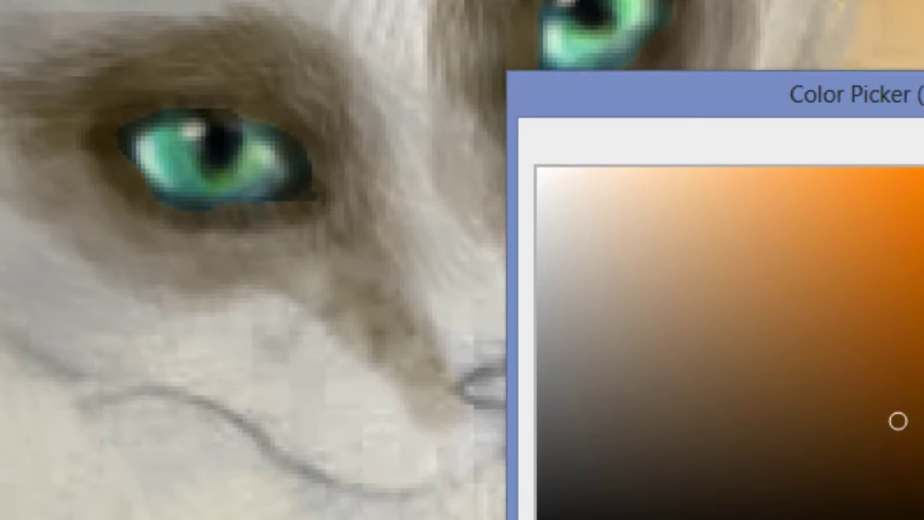
- Paint the kitten's nose red-orange with a round brush
left_click(863, 164)
key("Return")
left_click(742, 216)
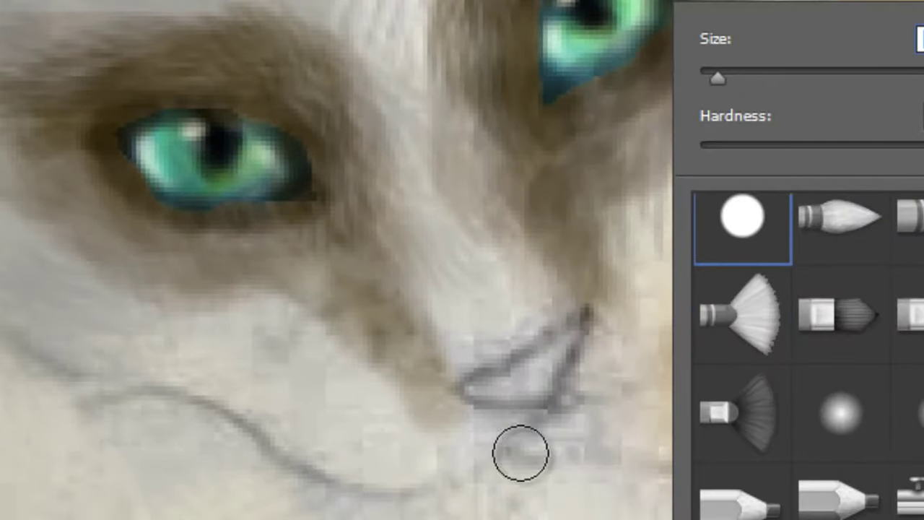
mouse_move(545, 356)
left_mouse_down()
mouse_move(476, 383)
mouse_move(567, 337)
mouse_move(527, 383)
mouse_move(574, 333)
left_mouse_up()
left_click_drag(469, 391, 534, 386)
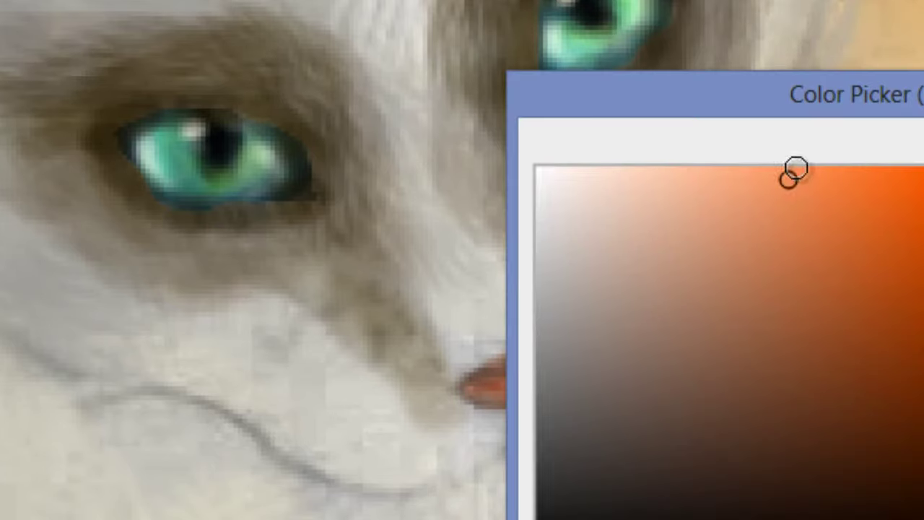
key("Return")
- Add more orange to the lower nose and smooth the paint across it
right_click(515, 409)
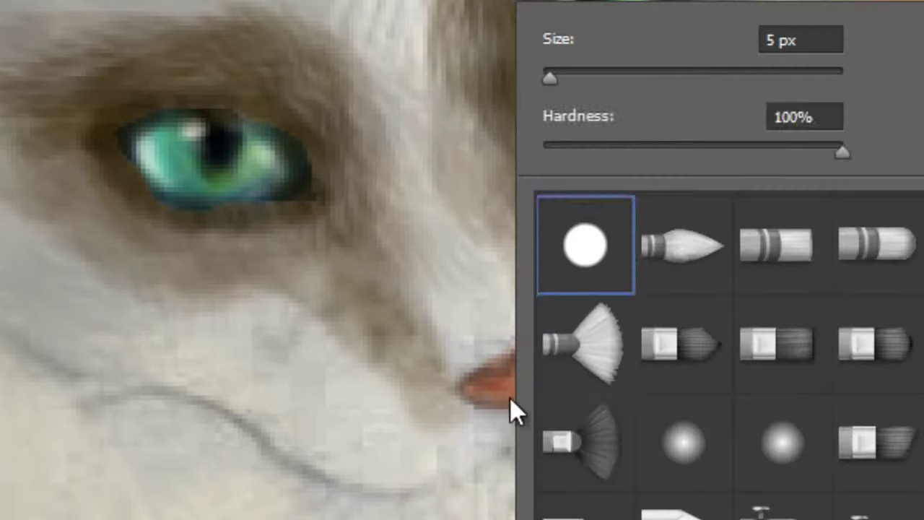
key("Return")
left_click_drag(512, 392, 533, 393)
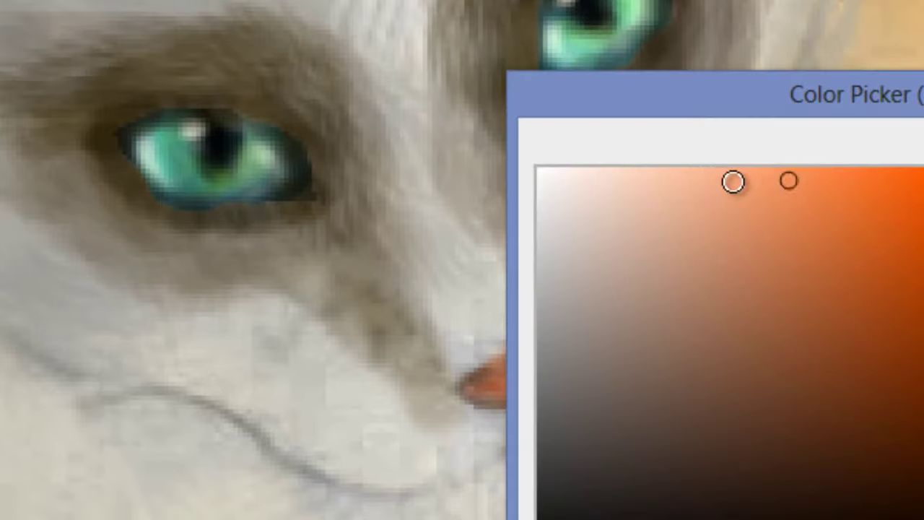
key("Return")
right_click(686, 367)
key("Return")
left_click_drag(522, 361, 471, 361)
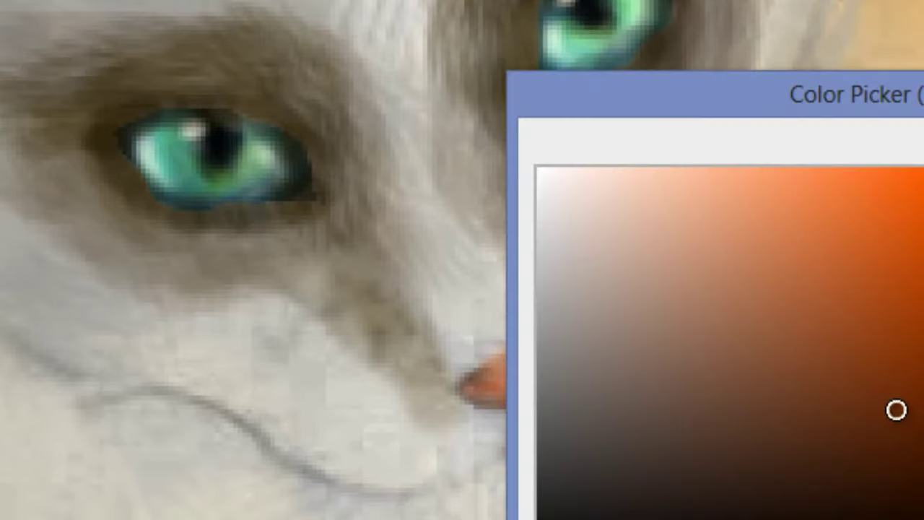
key("Return")
right_click(392, 97)
key("Return")
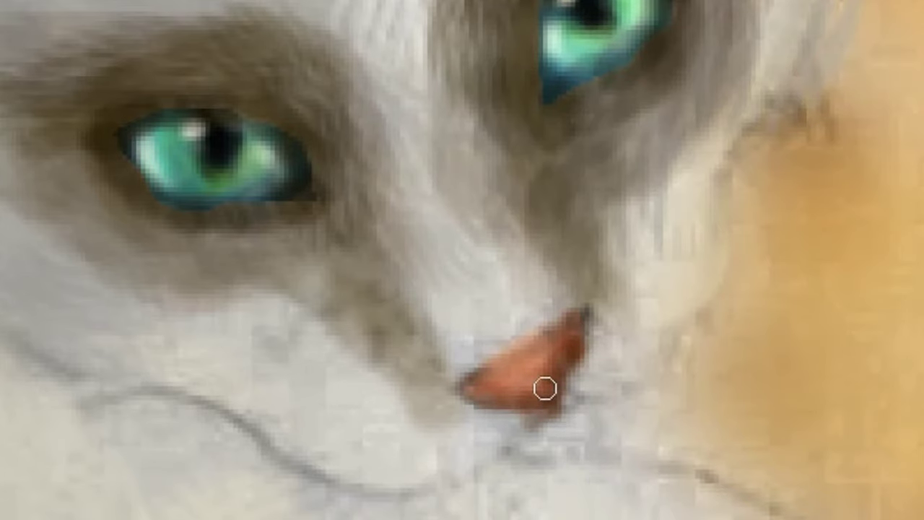
- Adjust the brush tip, dropping to 1 px and then setting it to 9 px
key("Return")
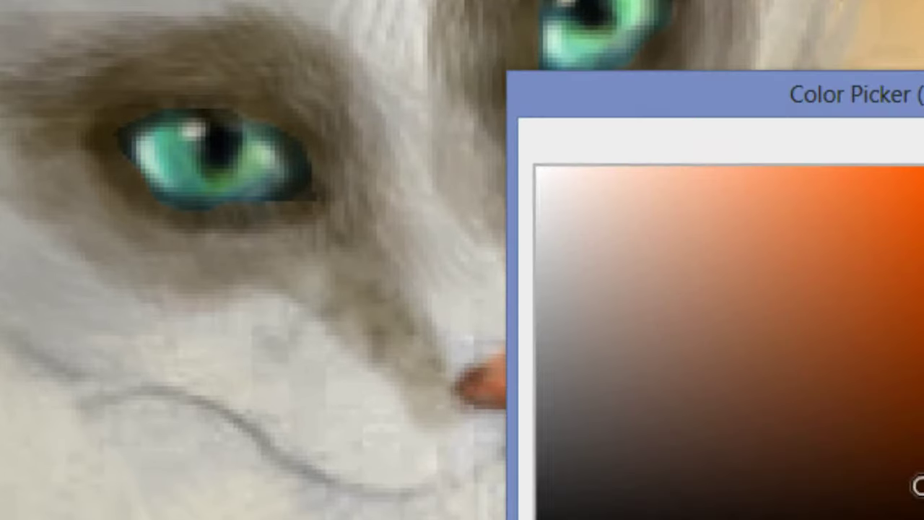
key("Return")
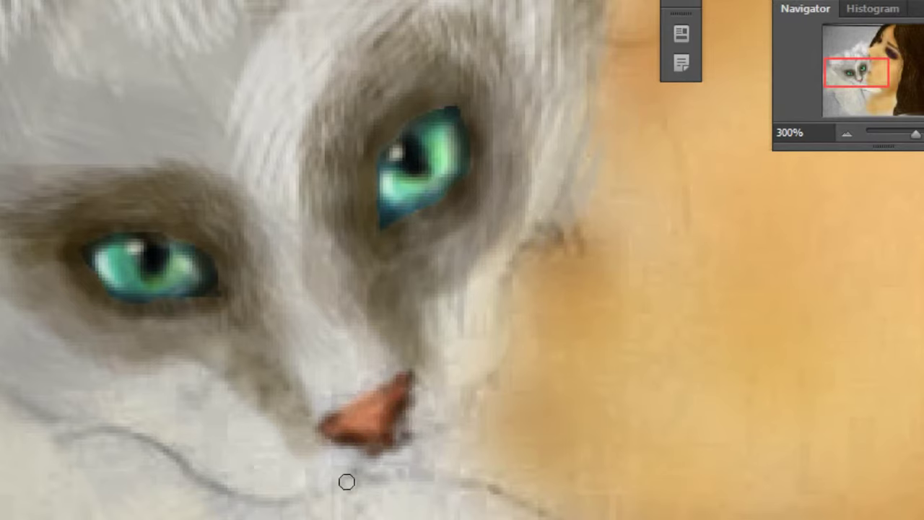
right_click(447, 251)
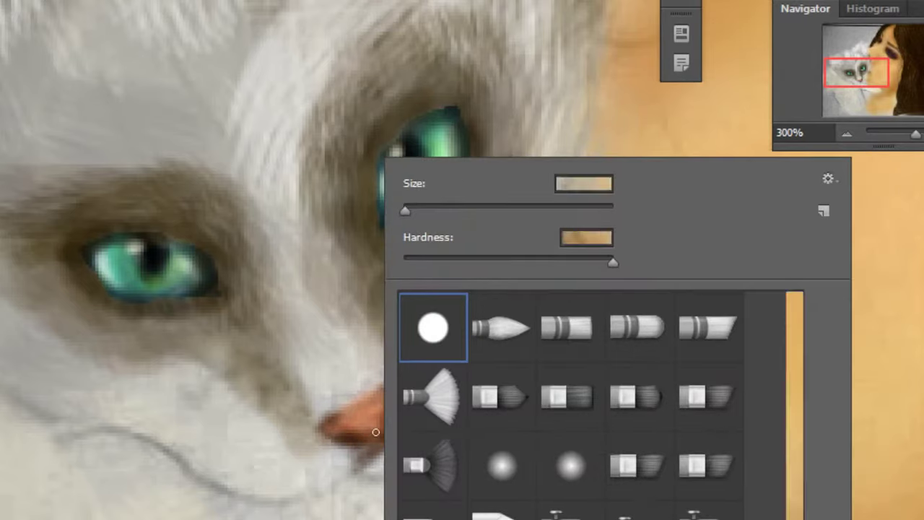
key("Return")
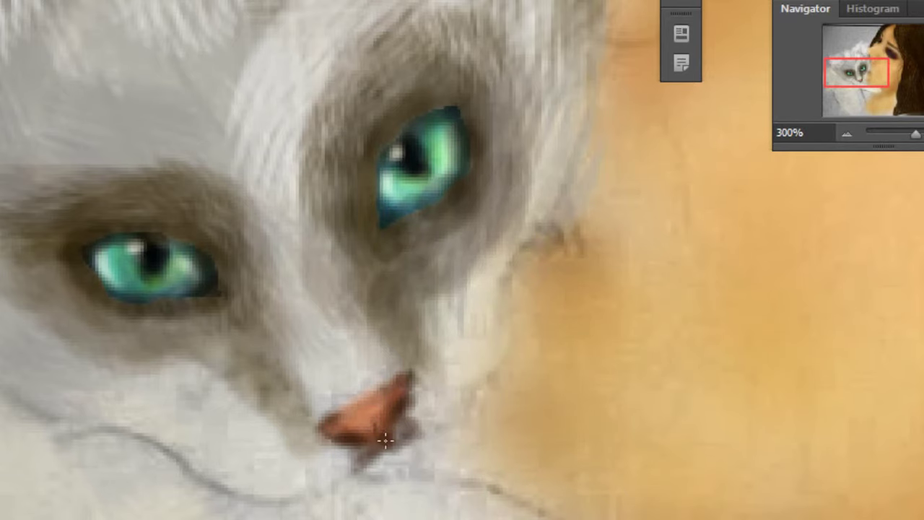
right_click(384, 439)
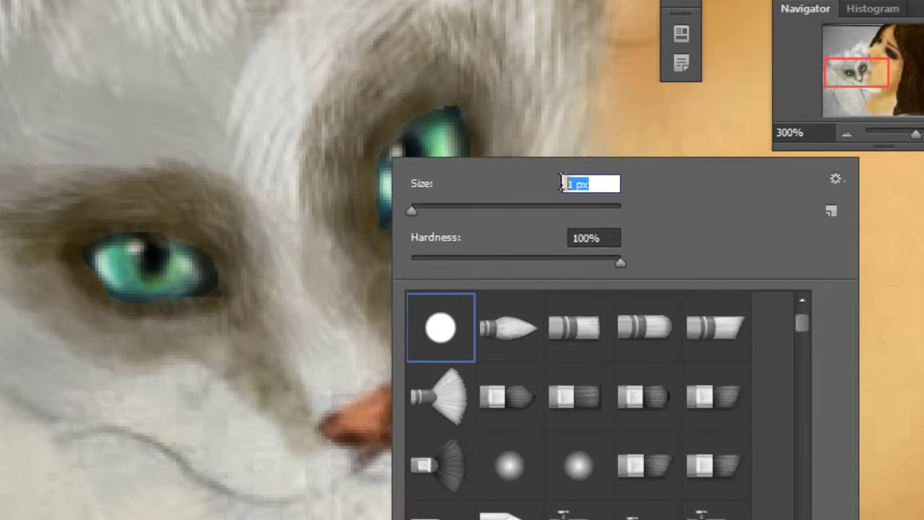
key("Return")
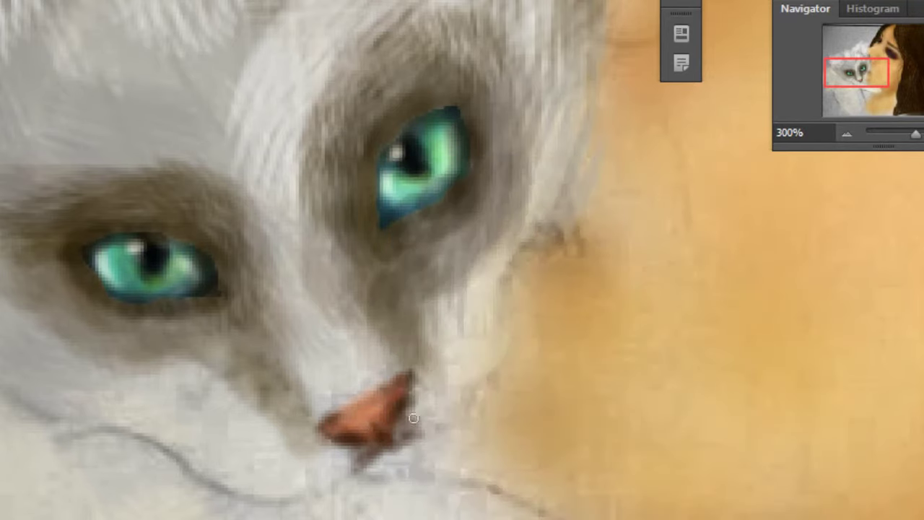
right_click(414, 418)
key("Return")
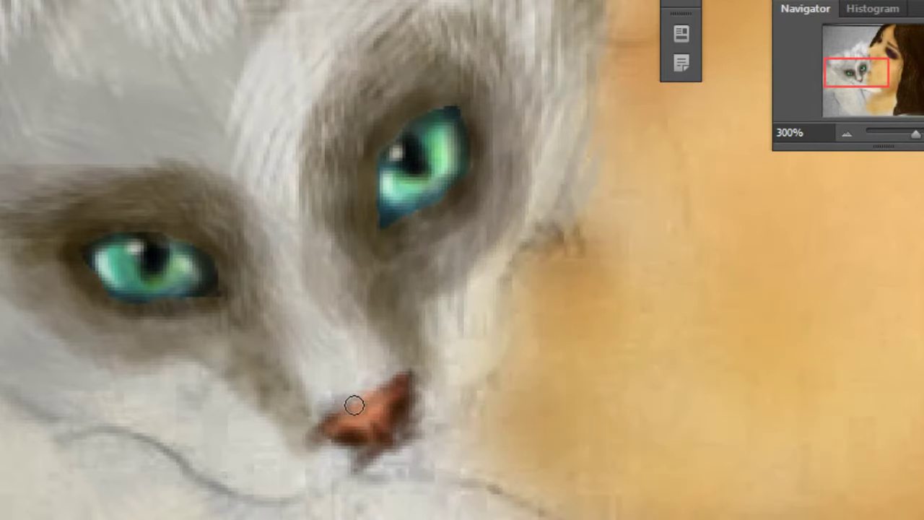
right_click(419, 411)
key("Return")
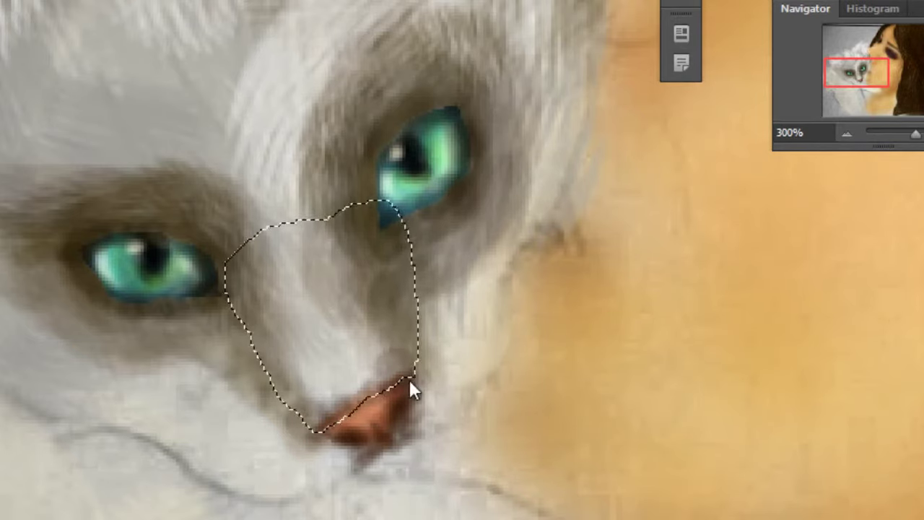
- Dismiss the selection options and keep the fan brush tip
right_click(409, 379)
key("Escape")
right_click(491, 377)
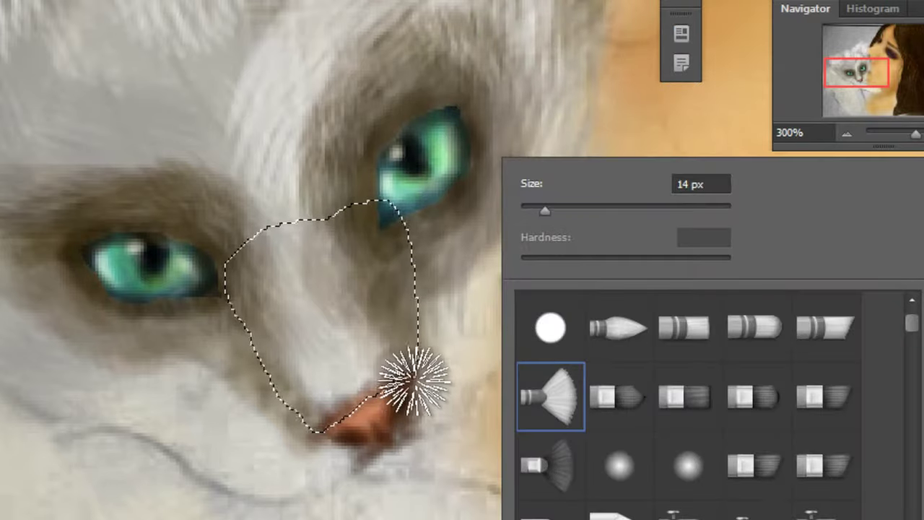
key("Return")
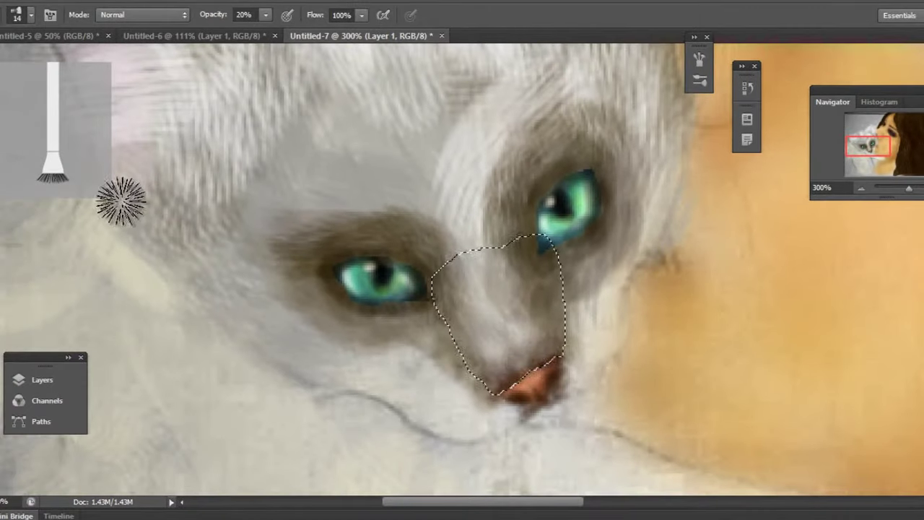
- Lasso the nose bridge, refine its edge with a 4.2 px radius, then deselect
key("l")
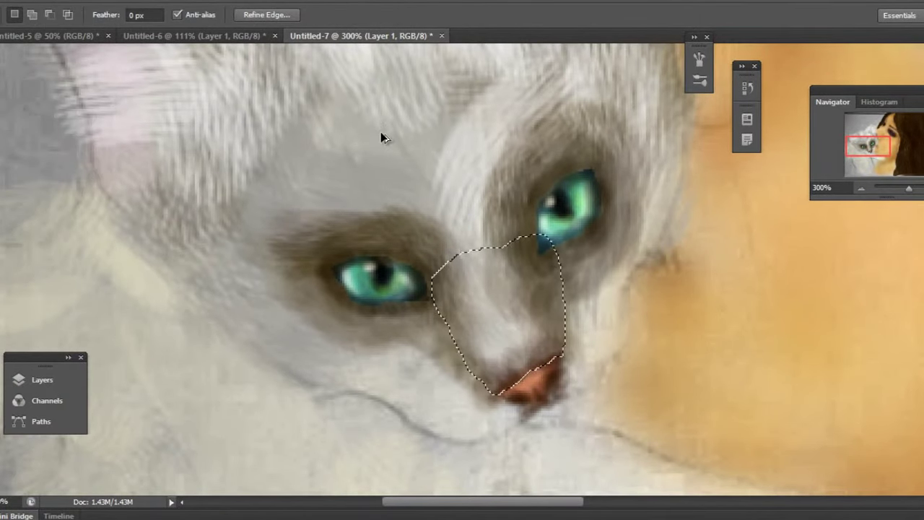
key("ctrl+alt+r")
type("4.2")
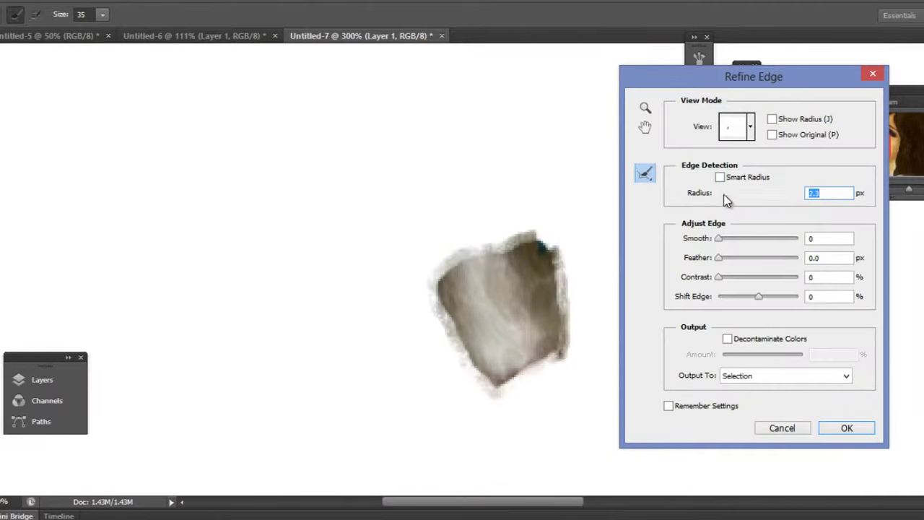
key("Tab")
key("Return")
key("b")
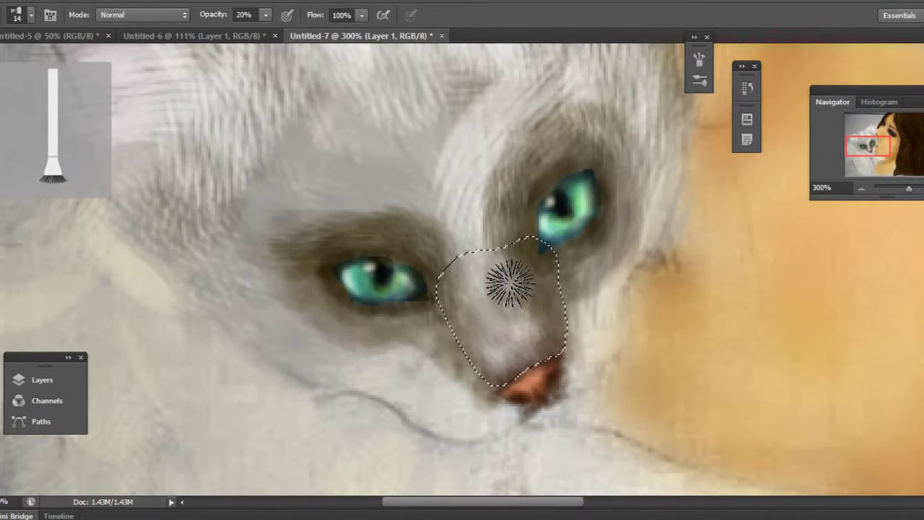
key("m")
key("ctrl+d")
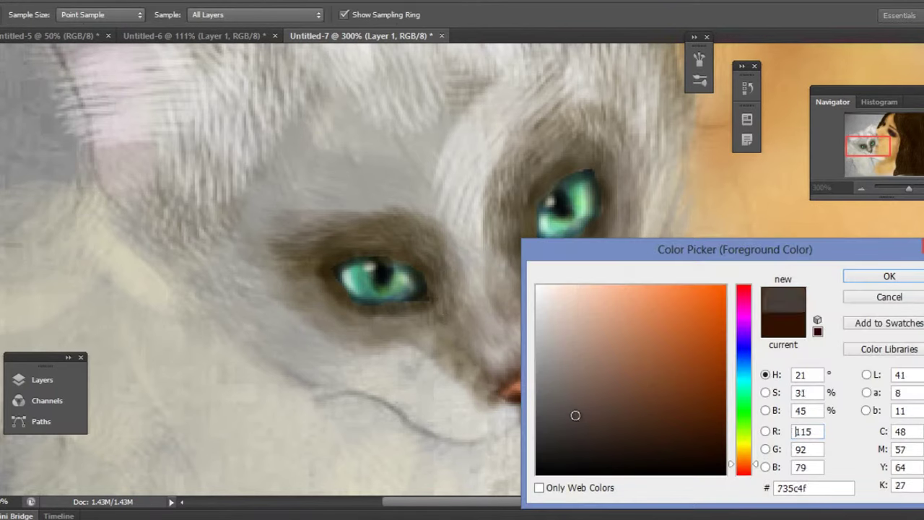
- With a 5 px brownish-grey brush, stroke the cheek right of the nose and the chin line
key("Return")
key("b")
right_click(616, 208)
left_click(627, 241)
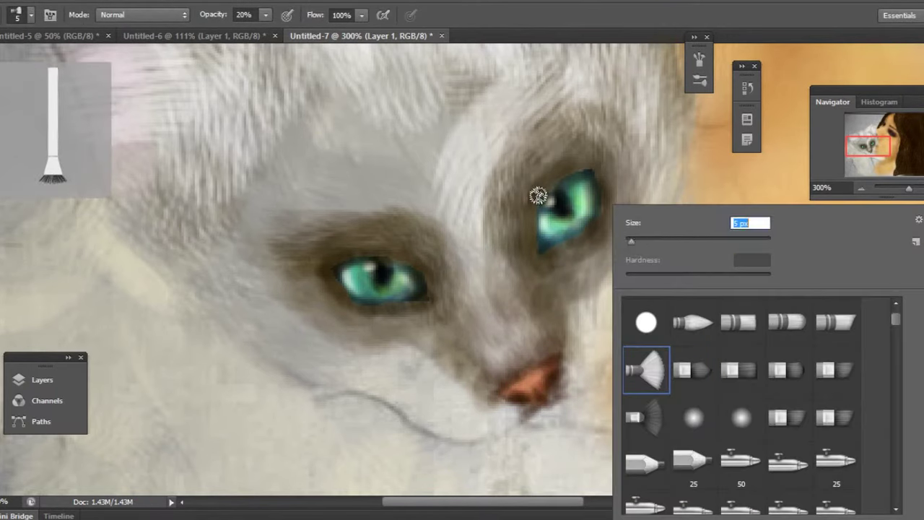
key("Return")
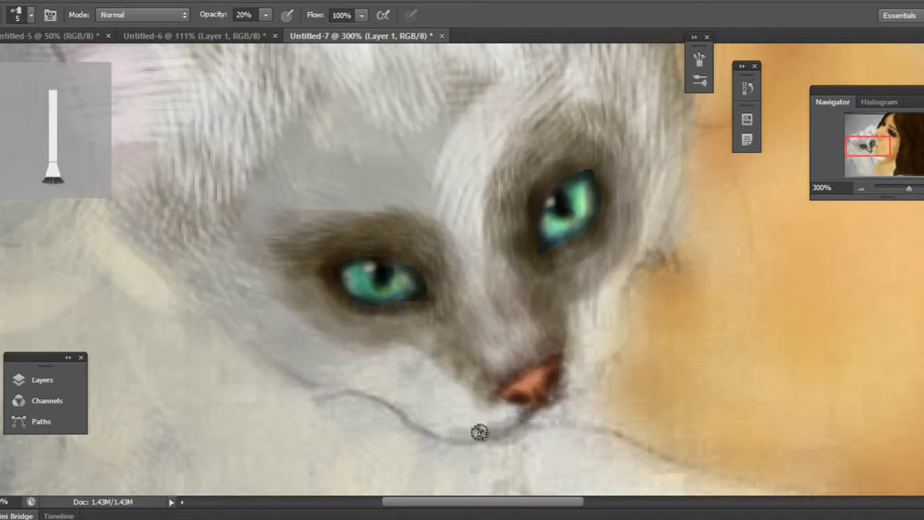
left_click_drag(480, 432, 623, 340)
mouse_move(571, 397)
left_mouse_down()
mouse_move(623, 291)
mouse_move(574, 411)
left_mouse_up()
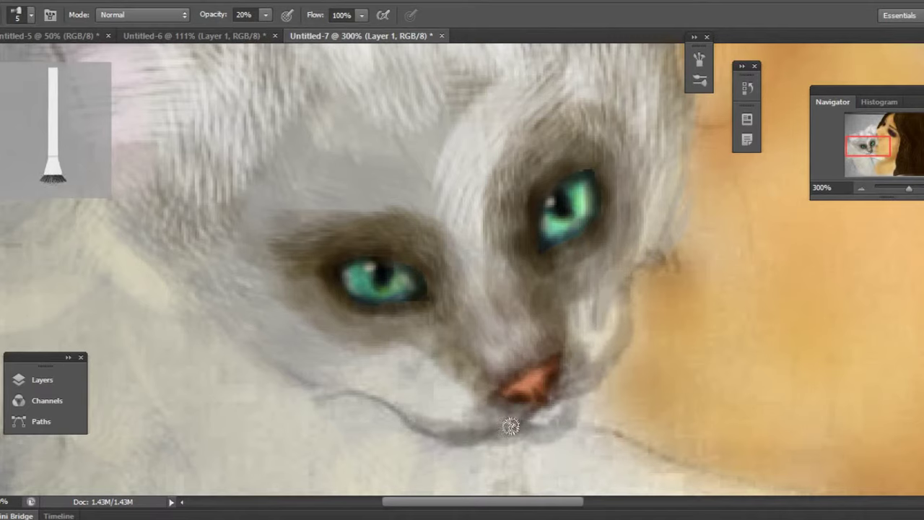
- Paint fur on forehead and left cheek with a 25 px starburst tip, then the right cheek at 17 px
right_click(562, 405)
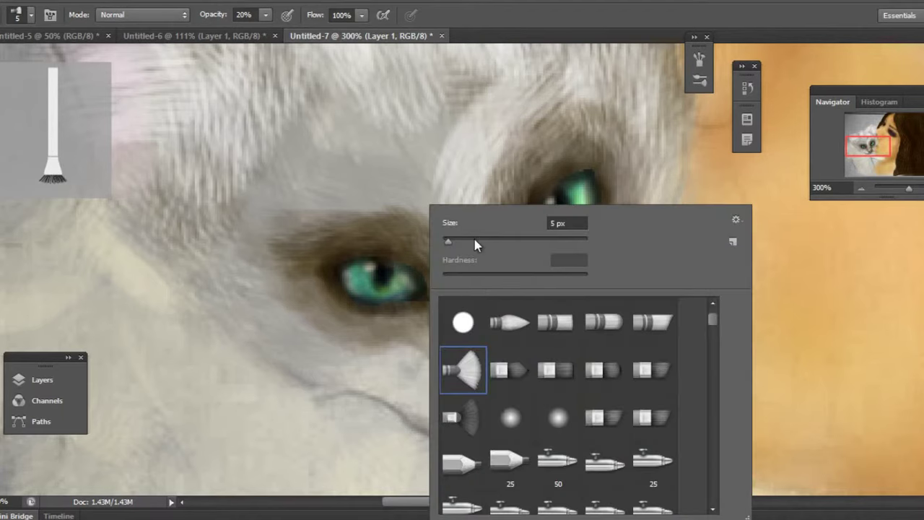
double_click(462, 368)
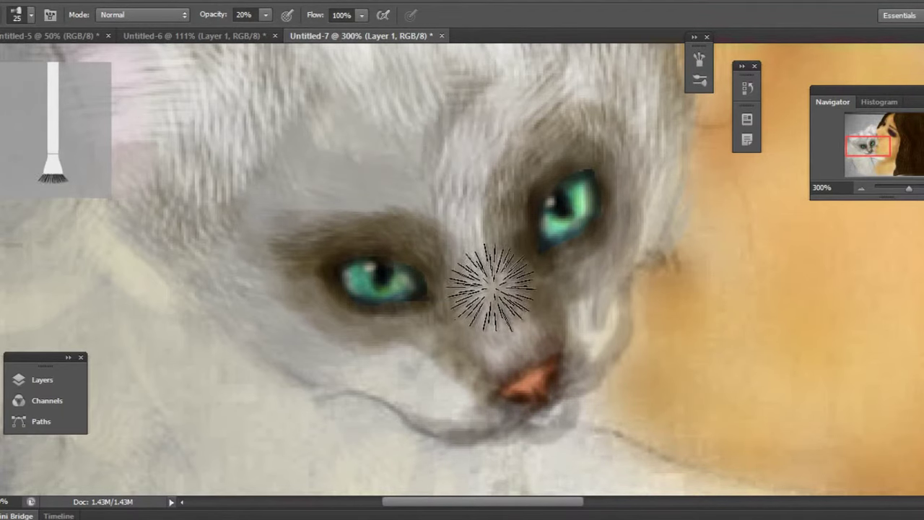
mouse_move(489, 282)
left_mouse_down()
mouse_move(427, 212)
mouse_move(334, 144)
left_mouse_up()
mouse_move(316, 358)
left_mouse_down()
mouse_move(439, 409)
mouse_move(429, 402)
mouse_move(423, 355)
left_mouse_up()
right_click(598, 318)
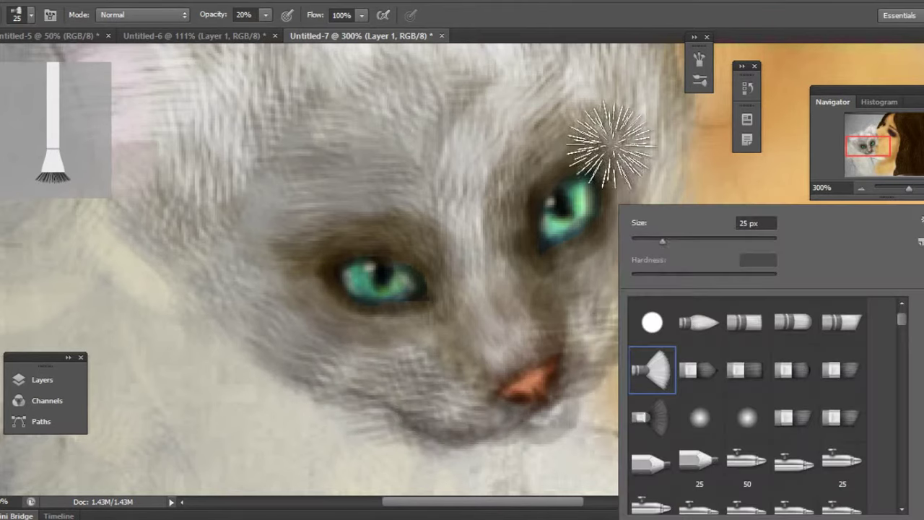
type("17")
key("Return")
mouse_move(623, 303)
left_mouse_down()
mouse_move(643, 212)
mouse_move(588, 82)
mouse_move(503, 144)
mouse_move(495, 283)
left_mouse_up()
- Reduce the brush size to 7 px
right_click(504, 201)
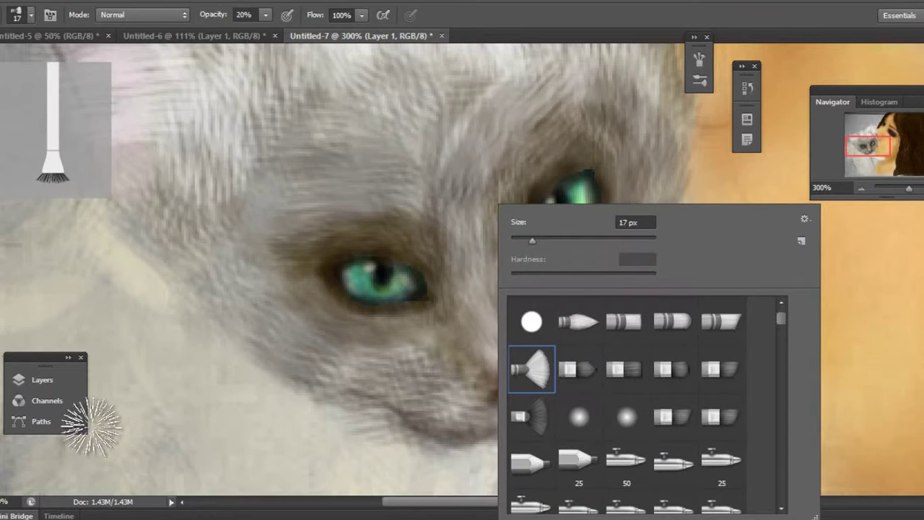
key("Escape")
right_click(654, 206)
type("7")
key("Return")
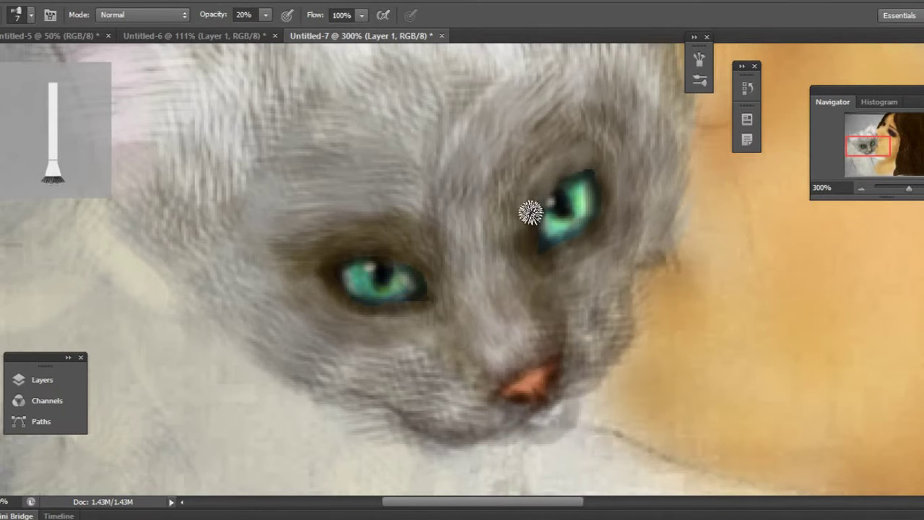
right_click(566, 123)
key("Escape")
- With a 12 px brush, paint light grey fur on the kitten's brow, cheek and chin
right_click(590, 133)
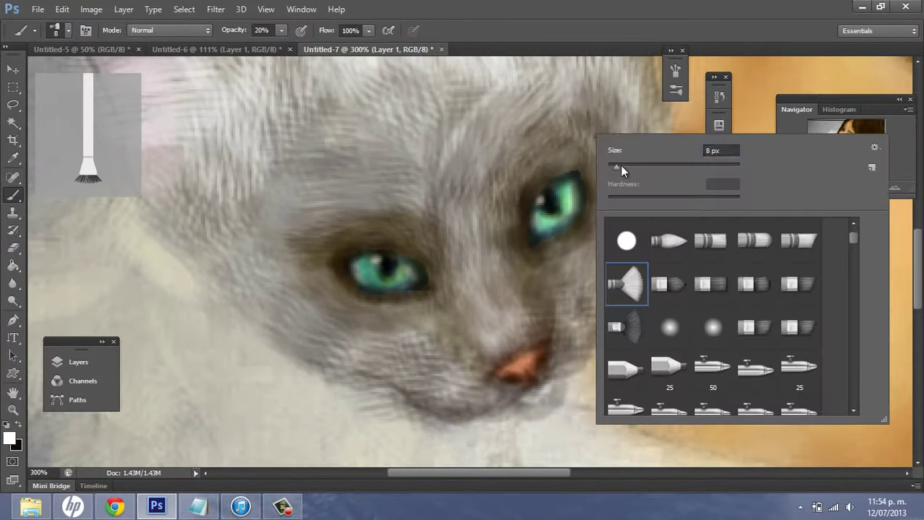
left_click_drag(620, 168, 625, 169)
key("Return")
left_click_drag(491, 207, 518, 273)
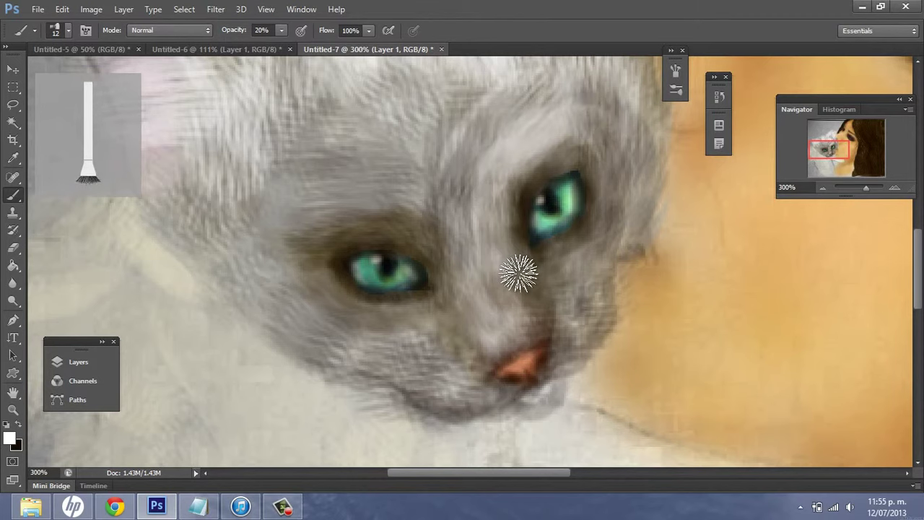
mouse_move(339, 217)
left_mouse_down()
mouse_move(396, 207)
mouse_move(396, 226)
mouse_move(433, 216)
left_mouse_up()
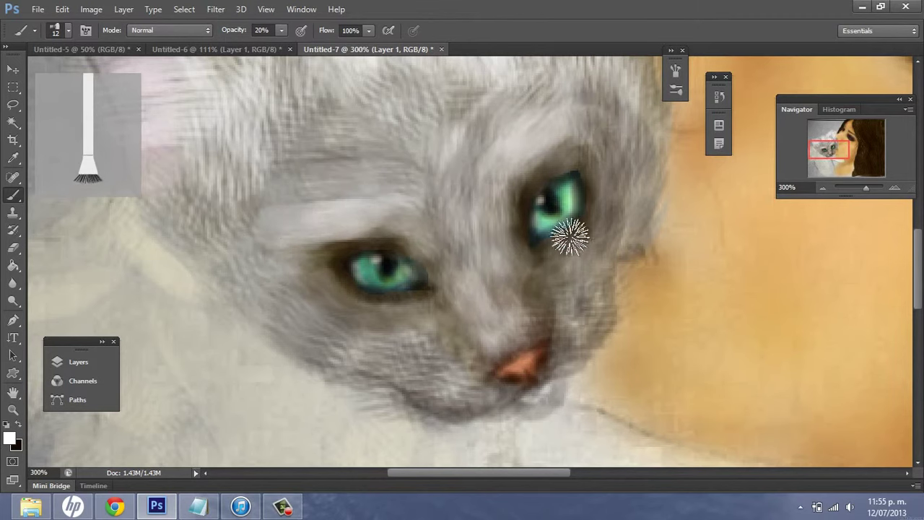
mouse_move(570, 236)
left_mouse_down()
mouse_move(592, 295)
mouse_move(643, 195)
mouse_move(613, 274)
left_mouse_up()
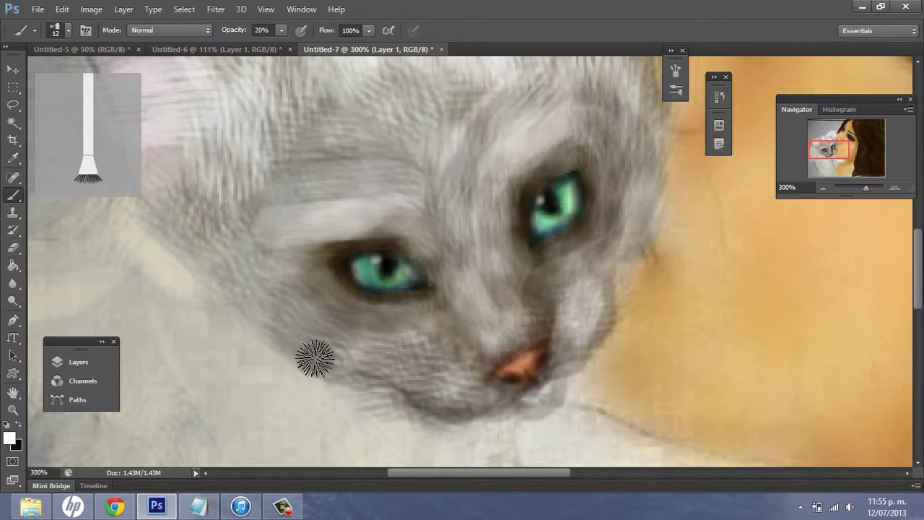
mouse_move(440, 384)
left_mouse_down()
mouse_move(541, 387)
mouse_move(454, 343)
left_mouse_up()
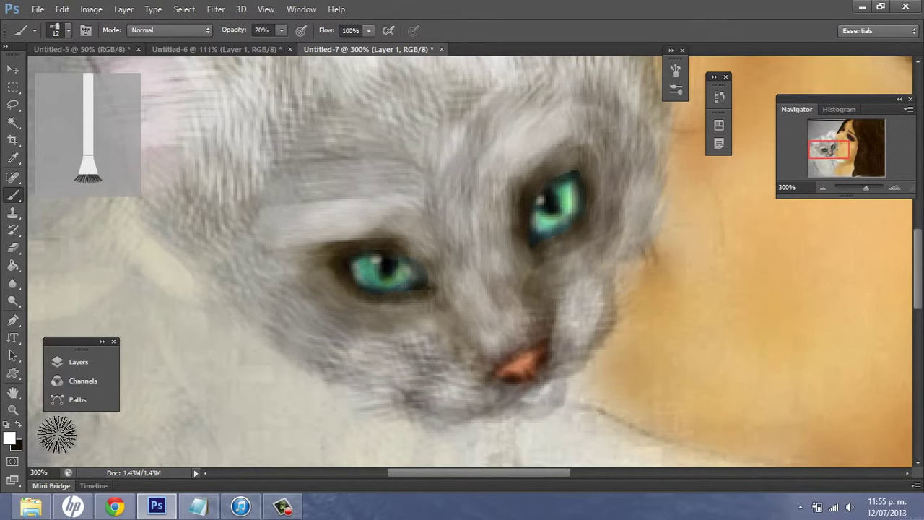
- Switch to black and paint dark grey fur along the kitten's brow with a 20 px brush
key("x")
right_click(307, 204)
key("Escape")
right_click(625, 124)
type("20")
key("Return")
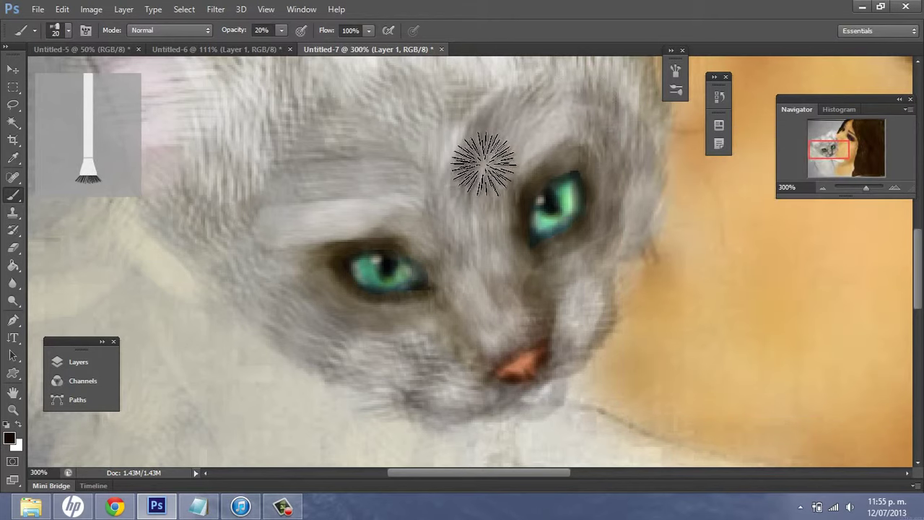
mouse_move(484, 164)
left_mouse_down()
mouse_move(411, 207)
mouse_move(278, 241)
mouse_move(340, 195)
mouse_move(304, 206)
left_mouse_up()
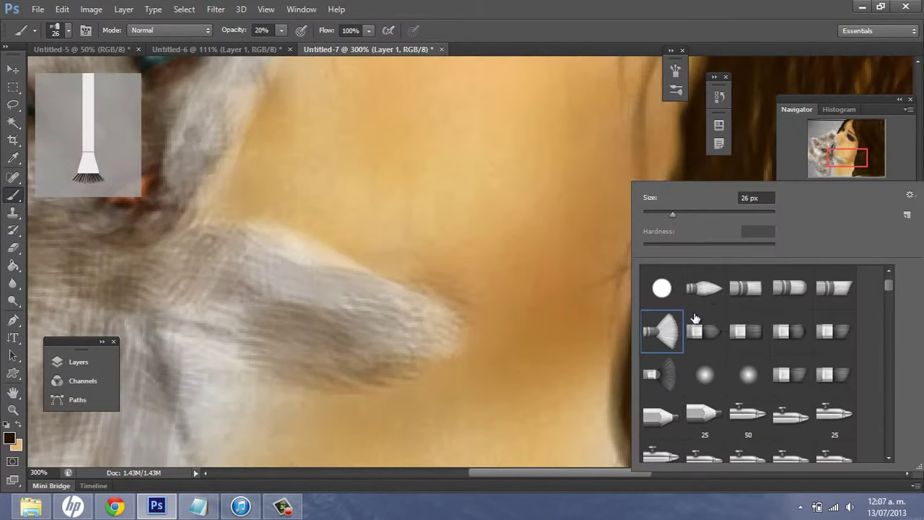
- Switch to a hard round brush tip at 8 px
left_click(661, 288)
left_click_drag(648, 214, 645, 215)
key("Return")
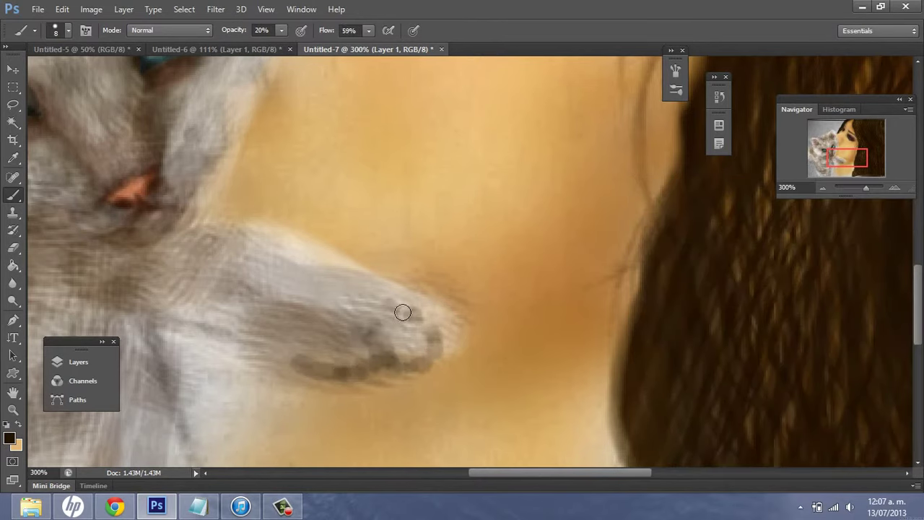
- Paint dark grey toe lines and a dab on the kitten's paw with the fan bristle brush
left_click_drag(287, 345, 303, 369)
right_click(319, 202)
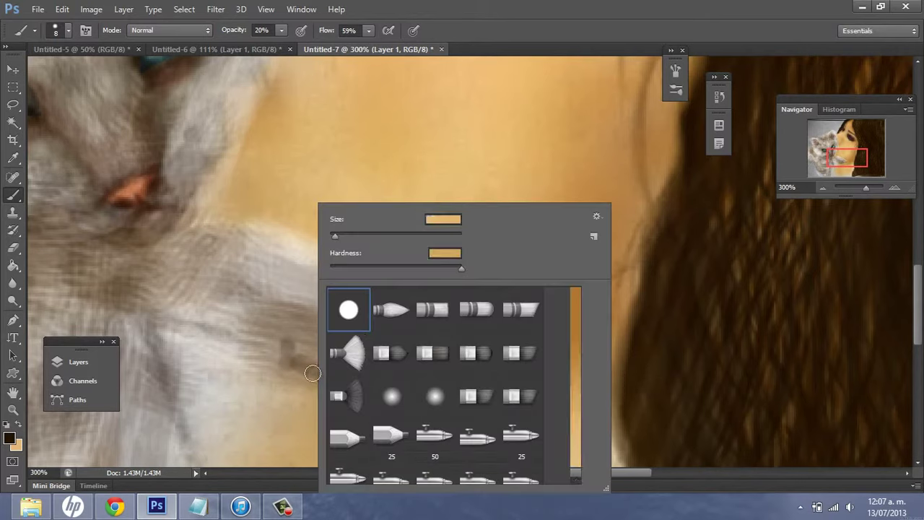
left_click(351, 351)
key("Return")
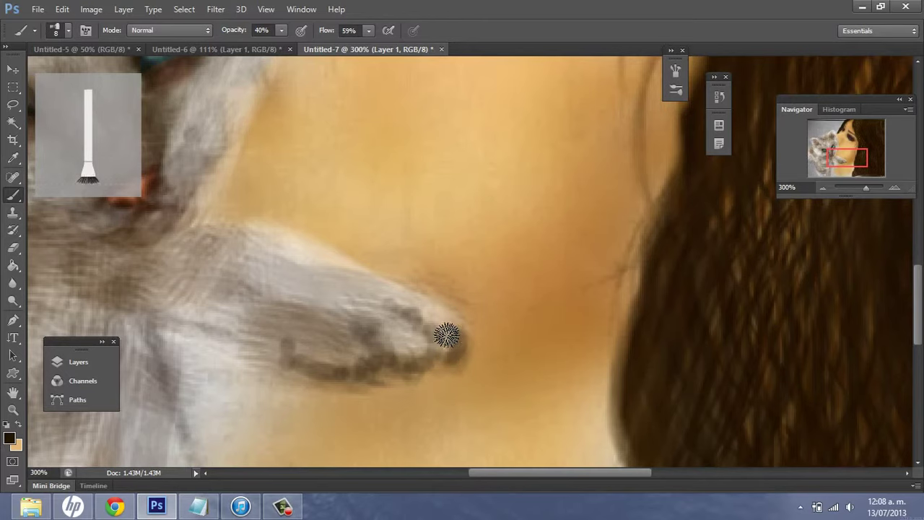
left_click_drag(328, 312, 281, 355)
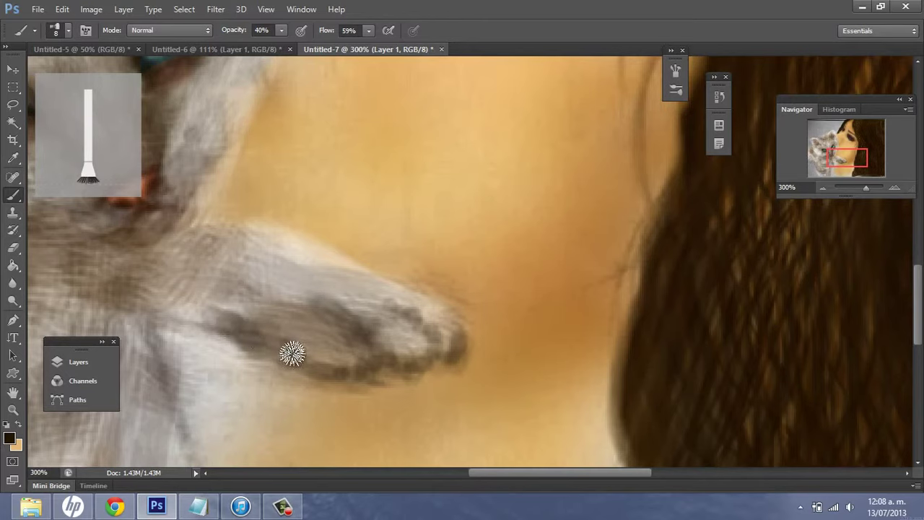
left_click_drag(253, 265, 285, 252)
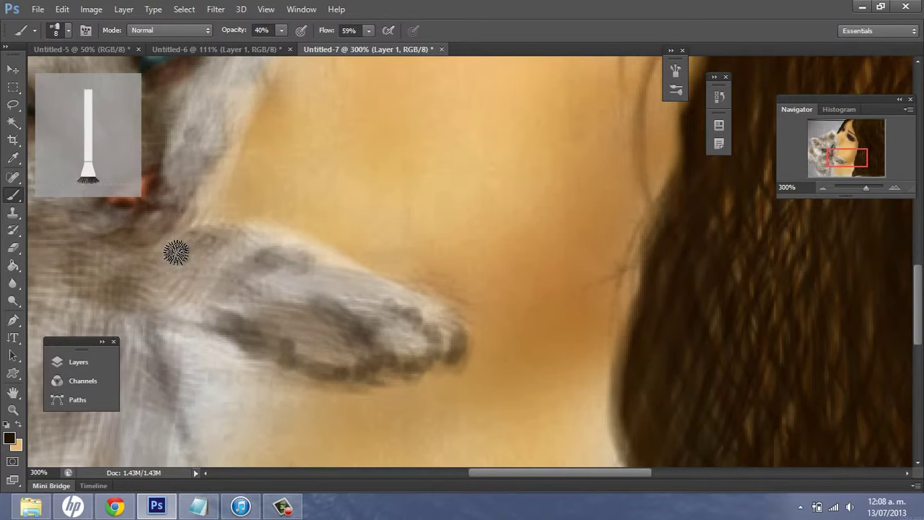
- Set the painting colour to white and the brush size to 17 px
left_click(11, 442)
left_click(611, 301)
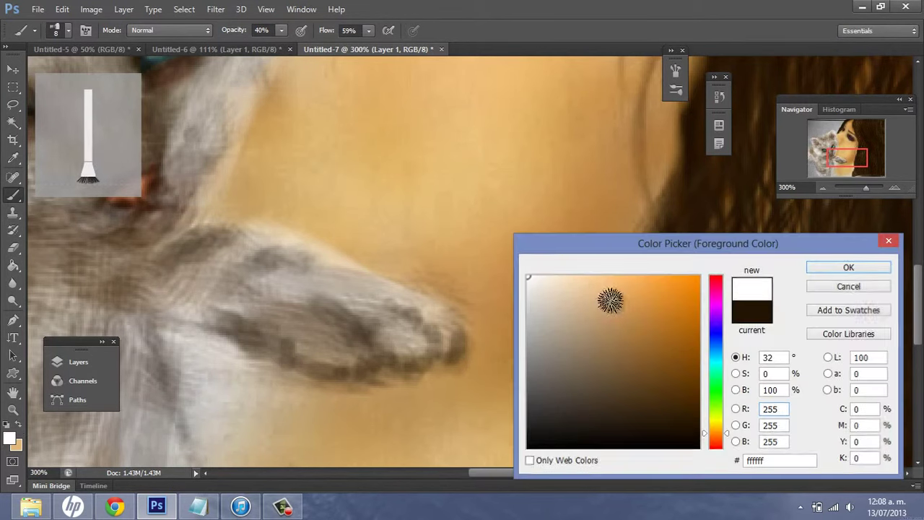
left_click(878, 267)
right_click(366, 336)
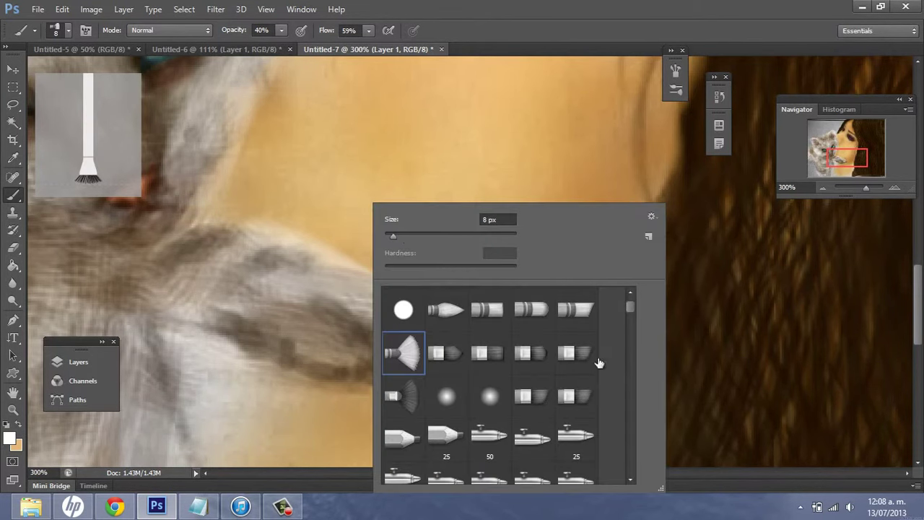
left_click_drag(393, 235, 397, 235)
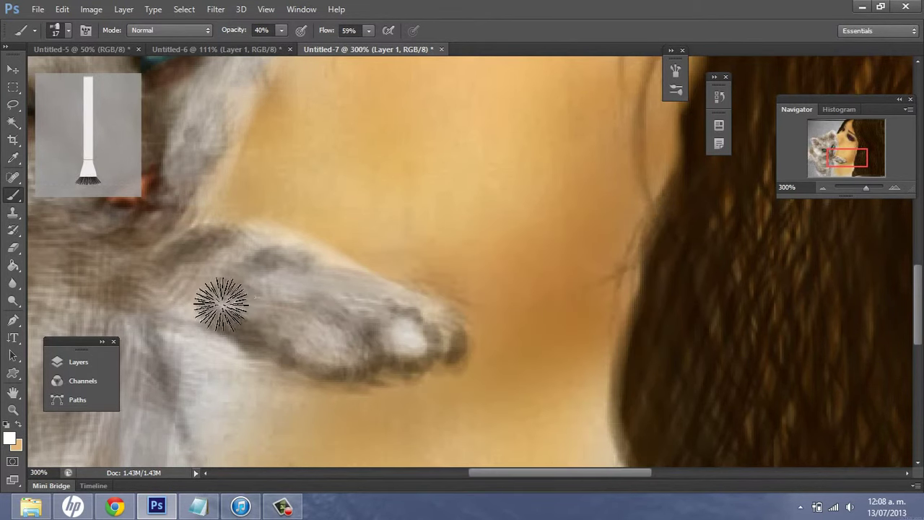
- Paint a dark brown stripe across the upper paw using Multiply mode and a 6 px brush
left_click(11, 439)
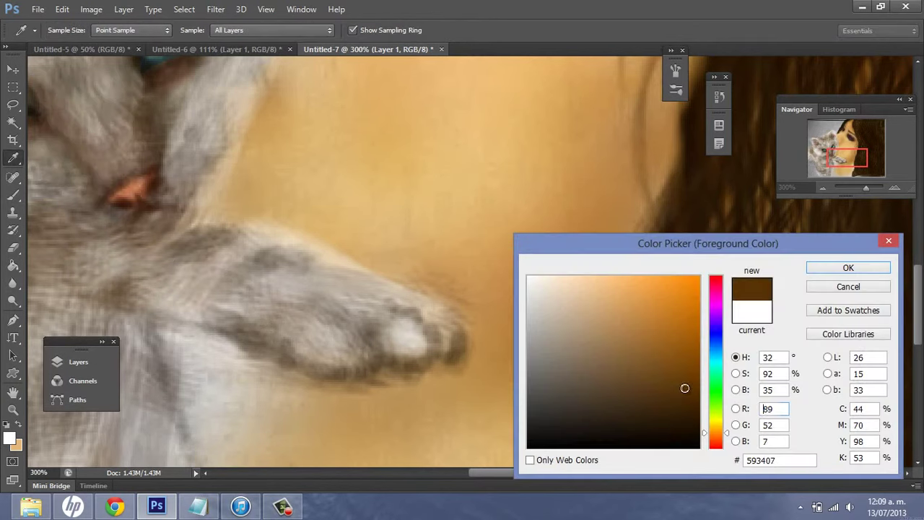
left_click(847, 268)
right_click(455, 202)
left_click(169, 30)
left_click(187, 104)
right_click(562, 181)
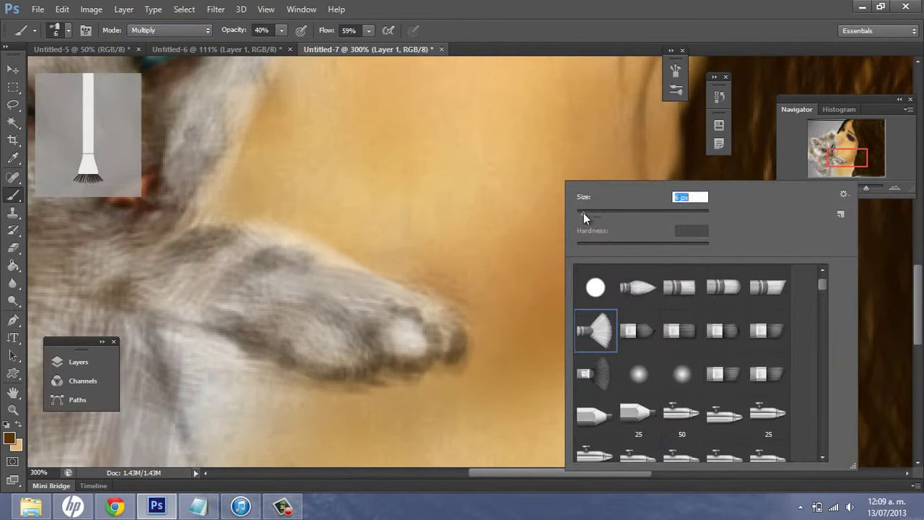
left_click_drag(587, 217, 581, 217)
left_click_drag(248, 268, 284, 254)
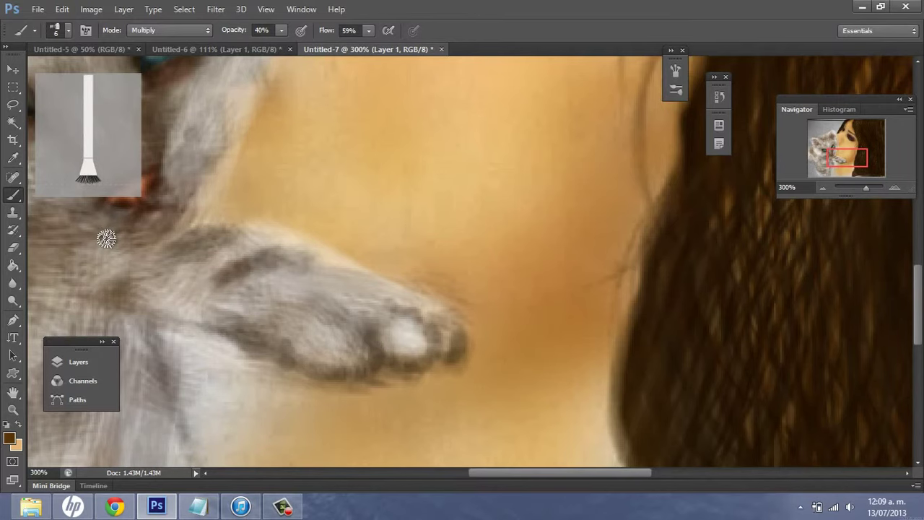
- Switch to white with a 13 px brush, Normal mode, 70% opacity and 54% flow
right_click(322, 386)
type("13")
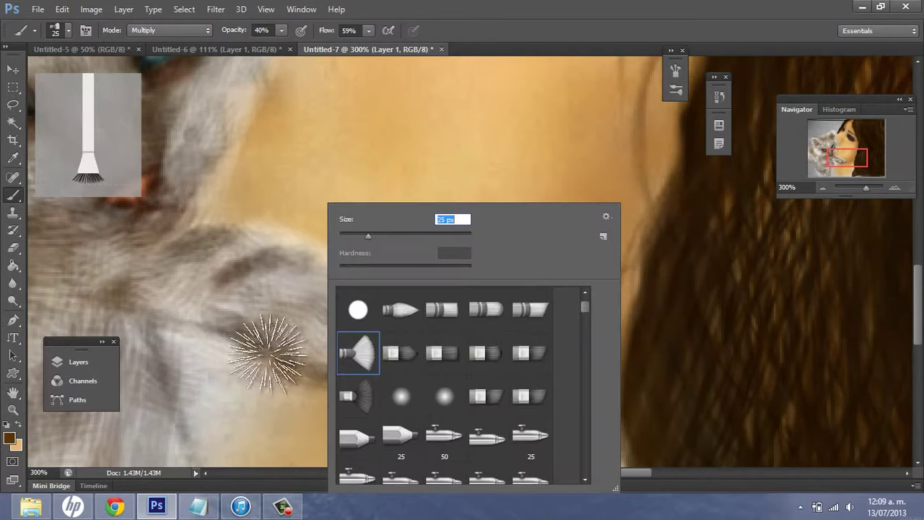
key("Return")
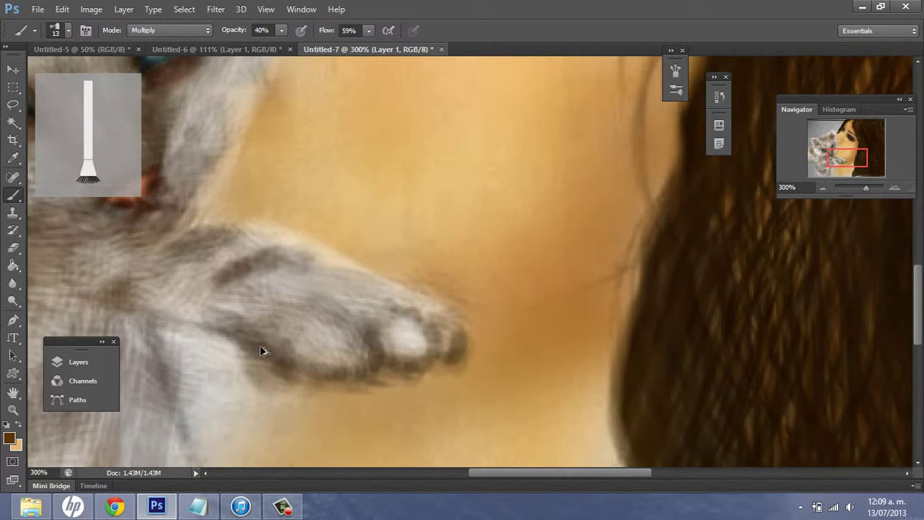
left_click(10, 437)
key("Return")
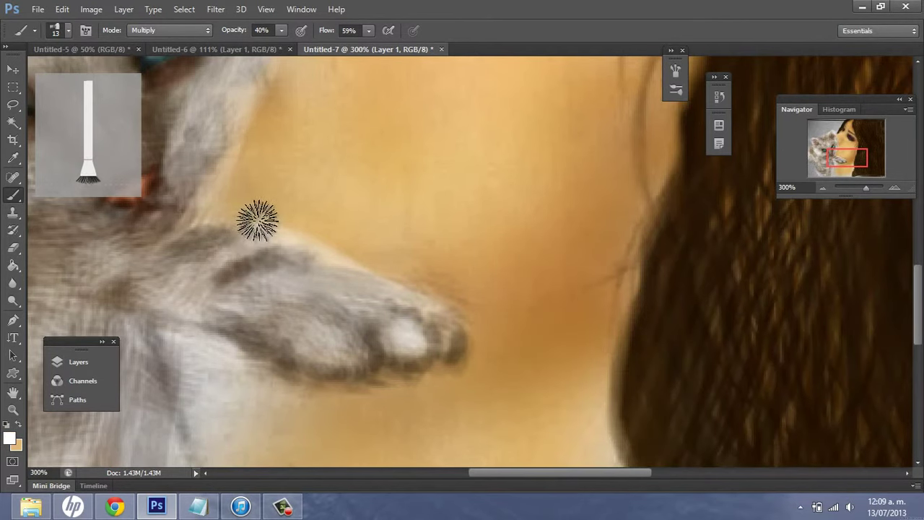
key("7")
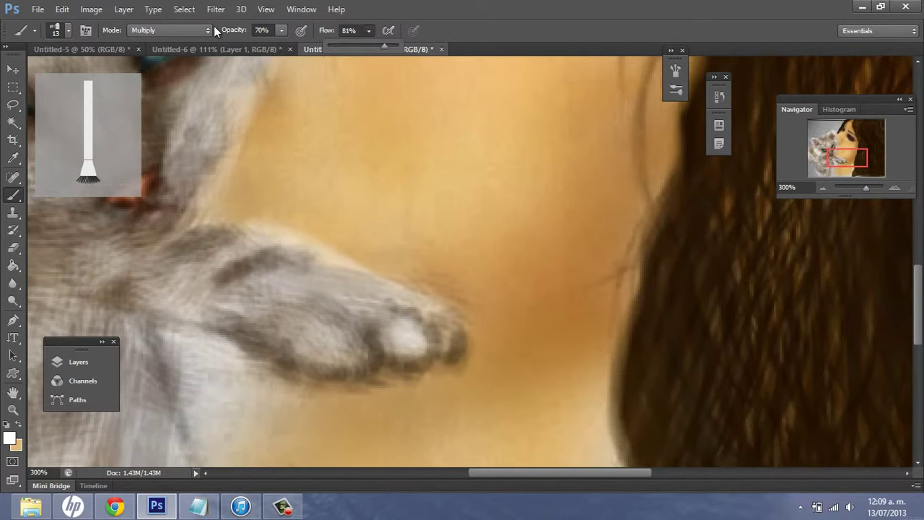
left_click(208, 30)
left_click(159, 33)
left_click_drag(384, 46, 365, 45)
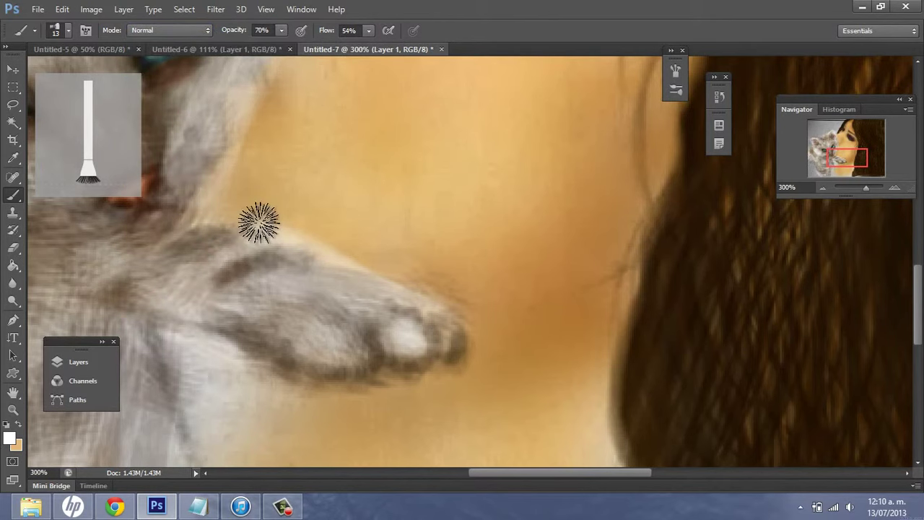
- Lighten the top and right edges of the kitten's paw with white strokes
mouse_move(259, 223)
left_mouse_down()
mouse_move(428, 295)
mouse_move(415, 341)
mouse_move(423, 320)
mouse_move(354, 337)
left_mouse_up()
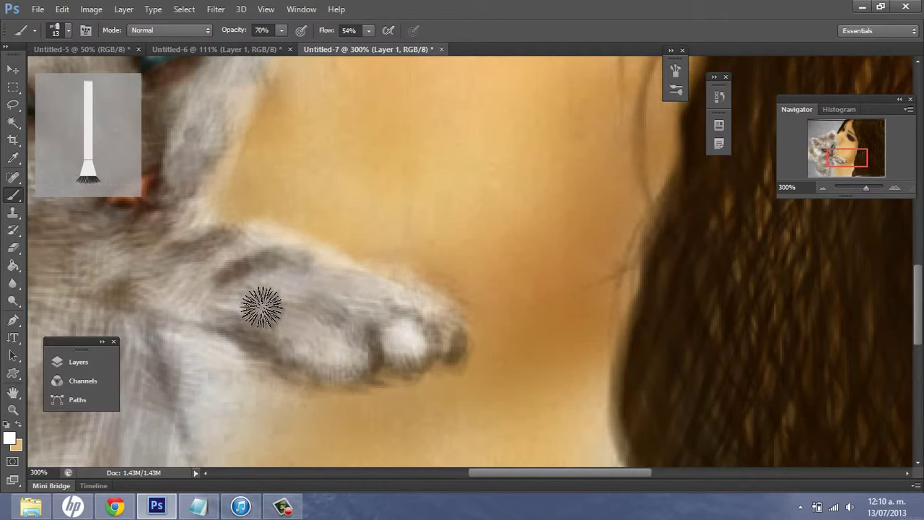
key("z")
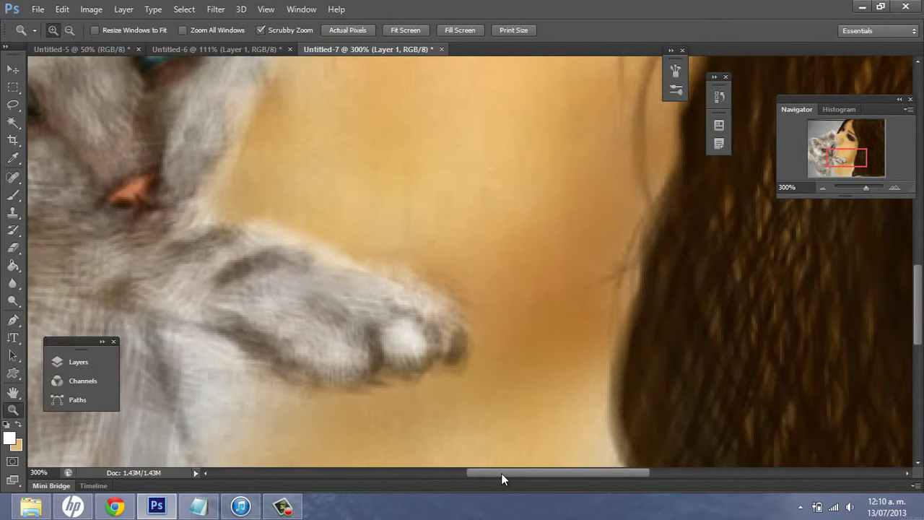
left_click_drag(501, 473, 456, 476)
- Zoom out and darken the hair edge from forehead to chin and neck in dark brown, ending with a 47 px brush
left_click(205, 134, "alt")
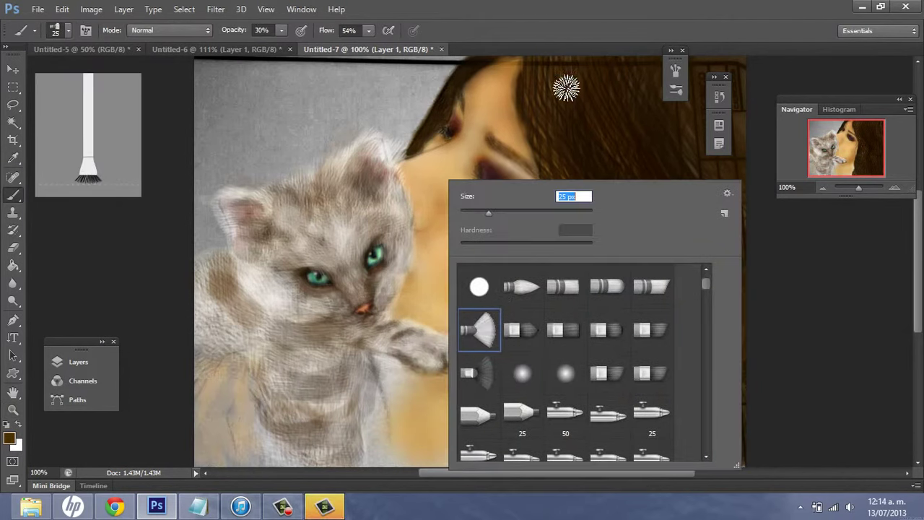
left_click_drag(538, 114, 518, 407)
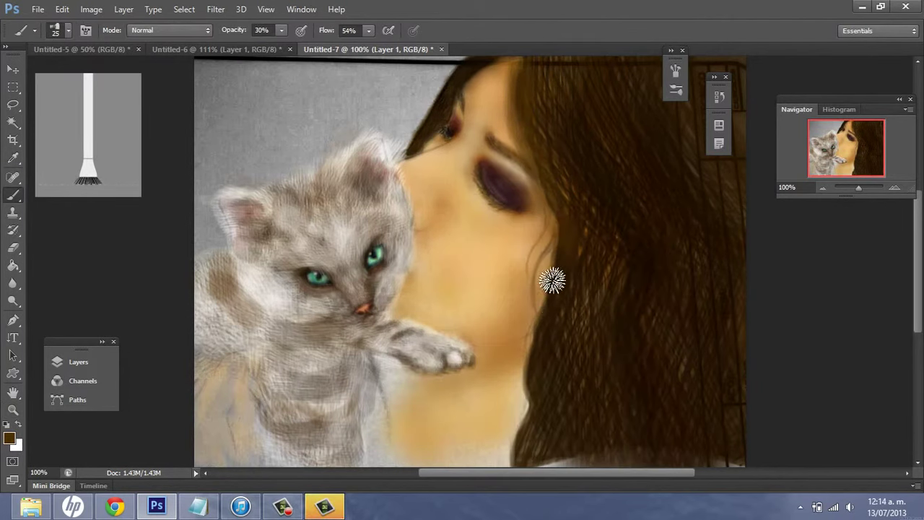
left_click(9, 437)
left_click(845, 267)
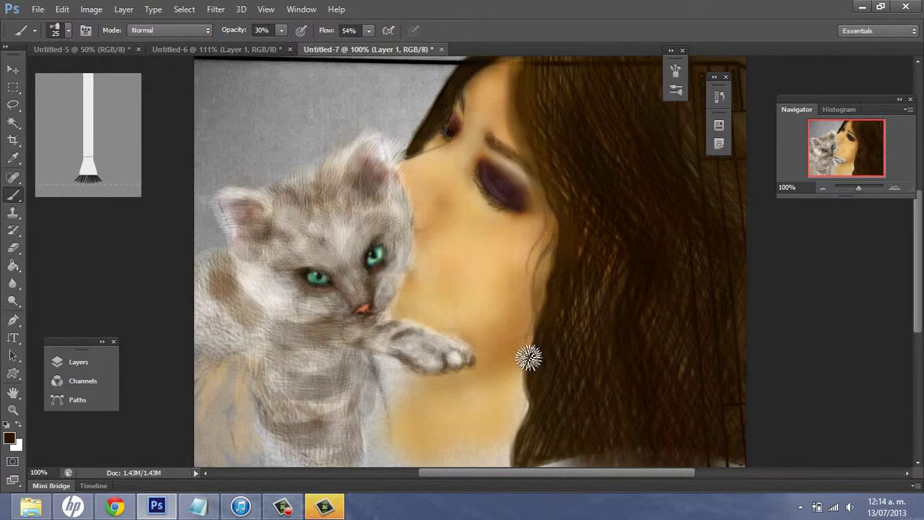
left_click_drag(526, 354, 519, 423)
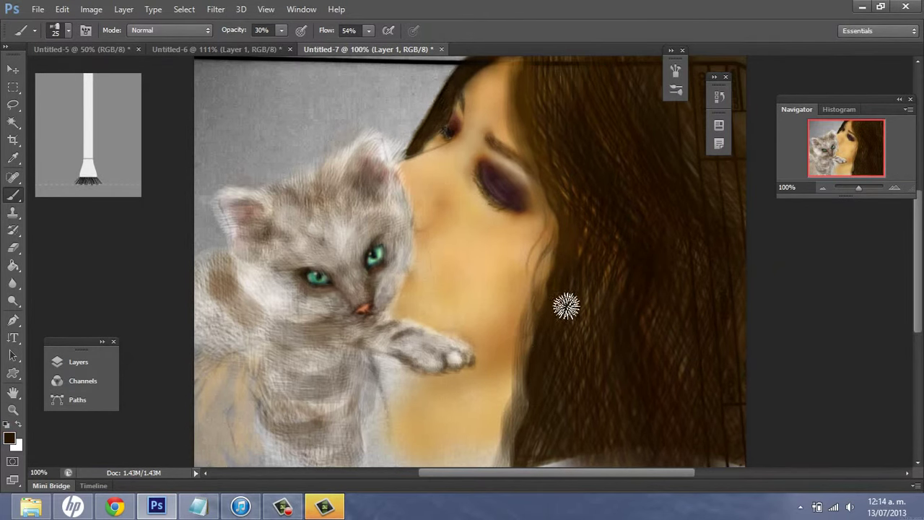
left_click_drag(563, 305, 545, 313)
key("bracketright")
key("bracketright")
- Shade the jaw line below the kitten's paw, then resize the brush through 90, 24 and 42 px
left_click_drag(513, 357, 466, 381)
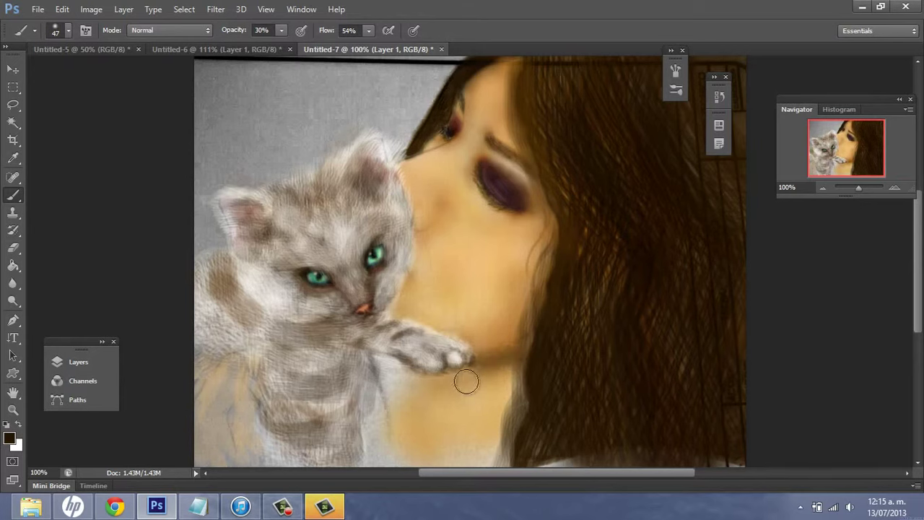
right_click(415, 388)
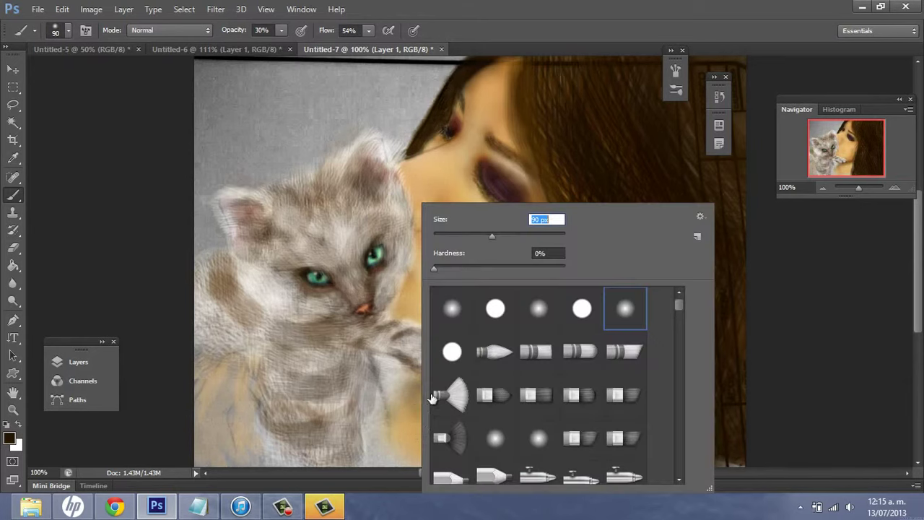
type("90")
key("Return")
right_click(394, 386)
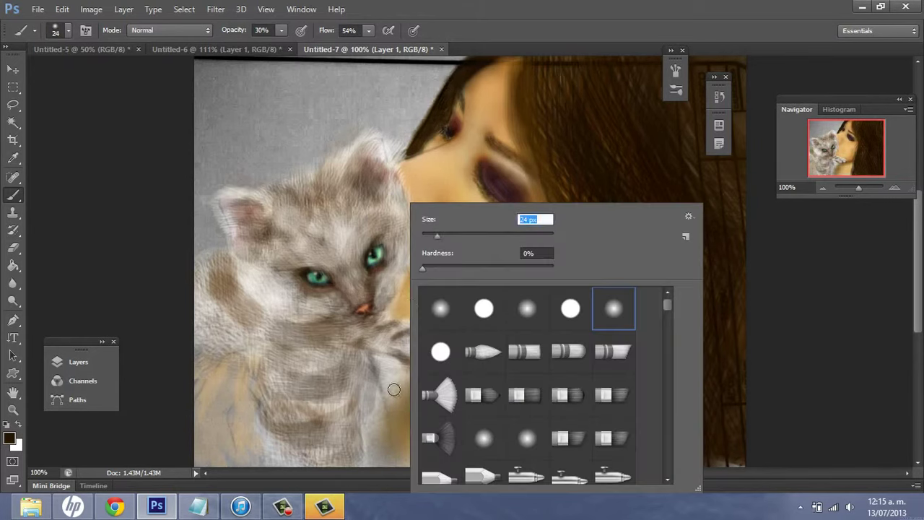
type("24")
key("Return")
right_click(544, 278)
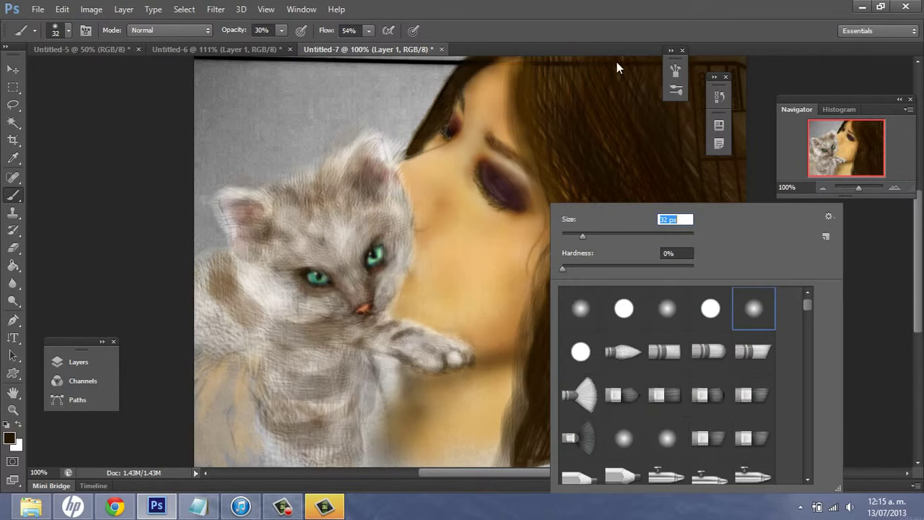
type("42")
key("Return")
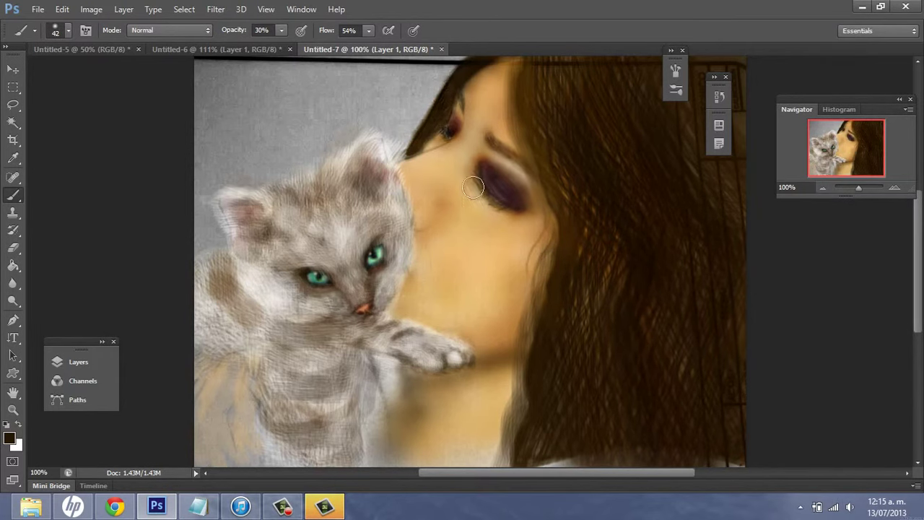
- Set the brush to 55 px at 20% opacity, then enlarge it to 96 px
right_click(522, 240)
type("55")
key("Return")
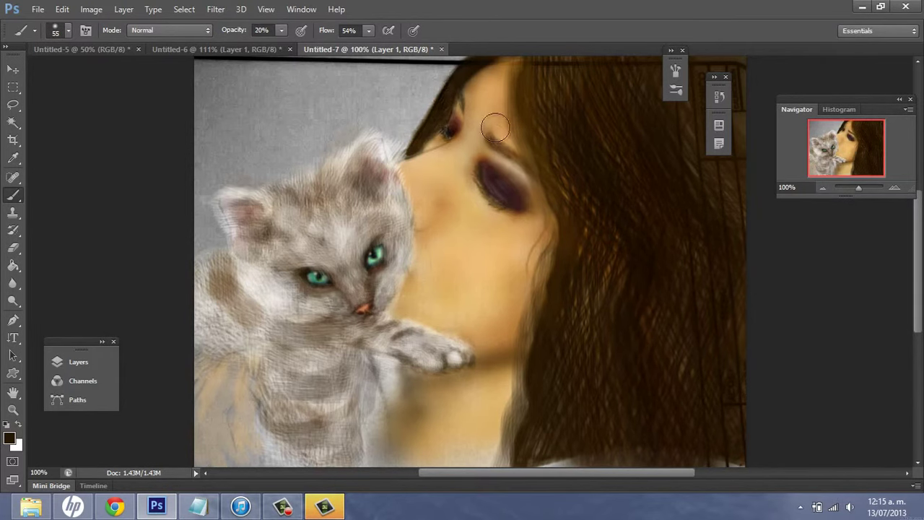
key("2")
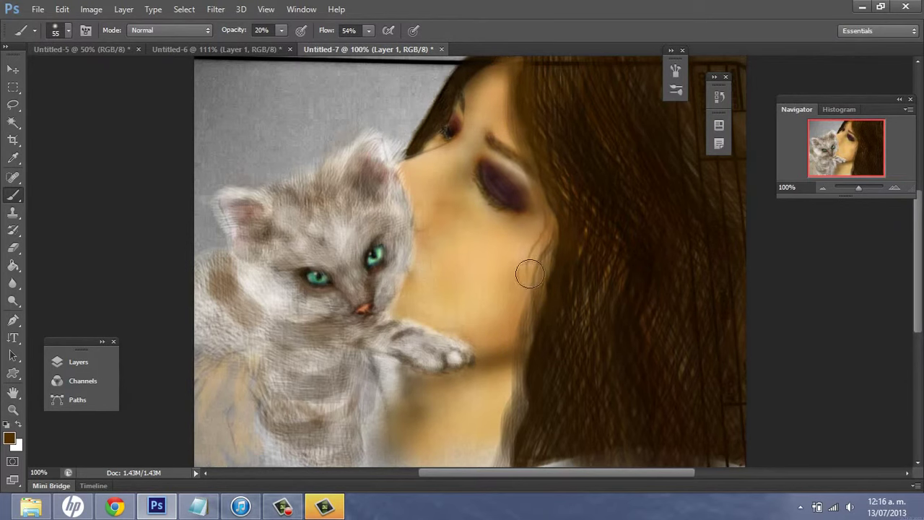
right_click(468, 246)
type("96")
key("Return")
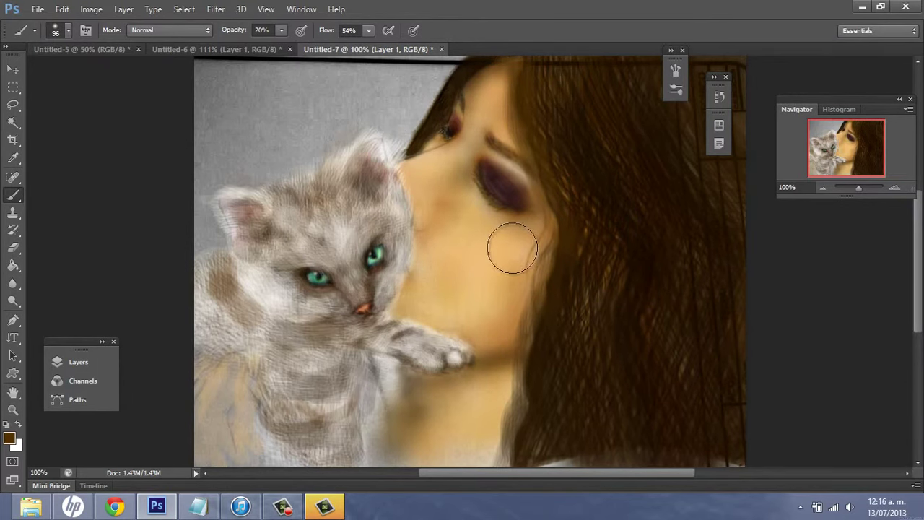
scroll(549, 325, "right", 1)
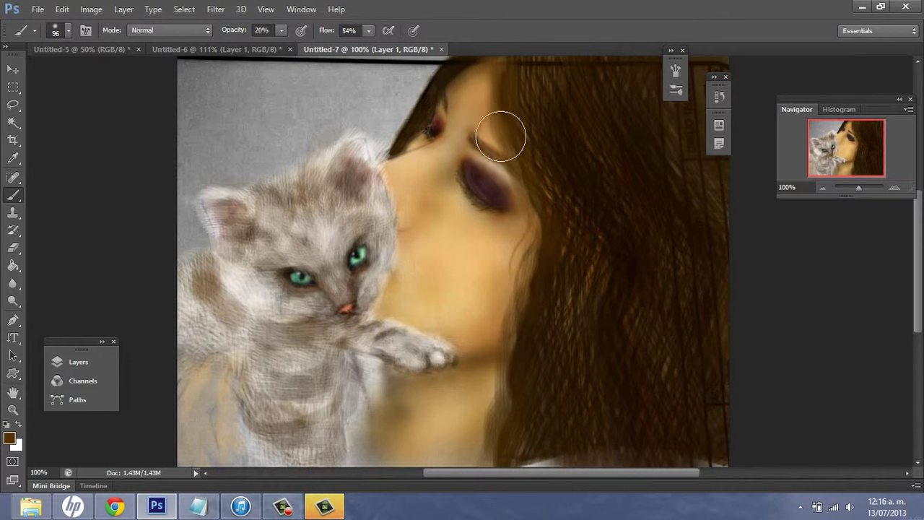
- Shade the face and chin with orange in Multiply mode, then reduce the brush to 47 px
left_click(9, 439)
left_click(848, 268)
left_click(169, 30)
left_click(166, 108)
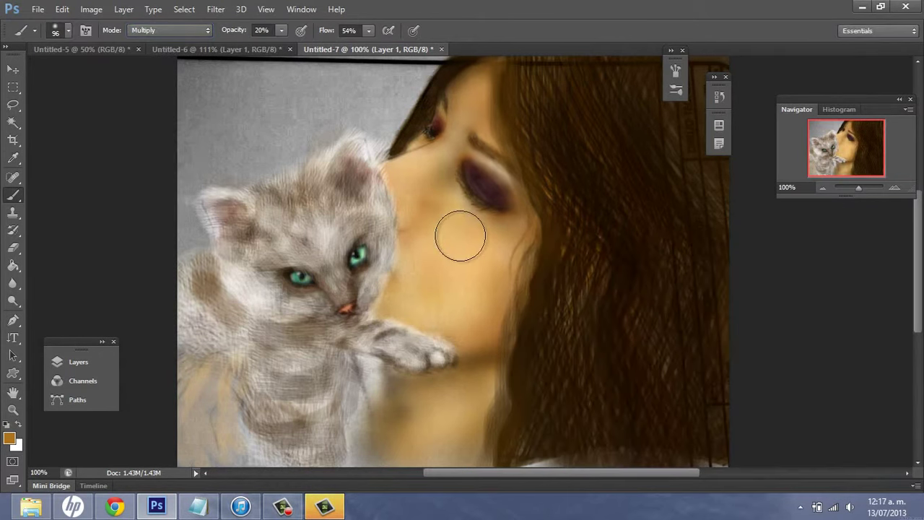
right_click(466, 205)
key("Return")
mouse_move(485, 264)
left_mouse_down()
mouse_move(491, 228)
mouse_move(454, 412)
mouse_move(491, 395)
left_mouse_up()
right_click(506, 174)
type("47")
key("Return")
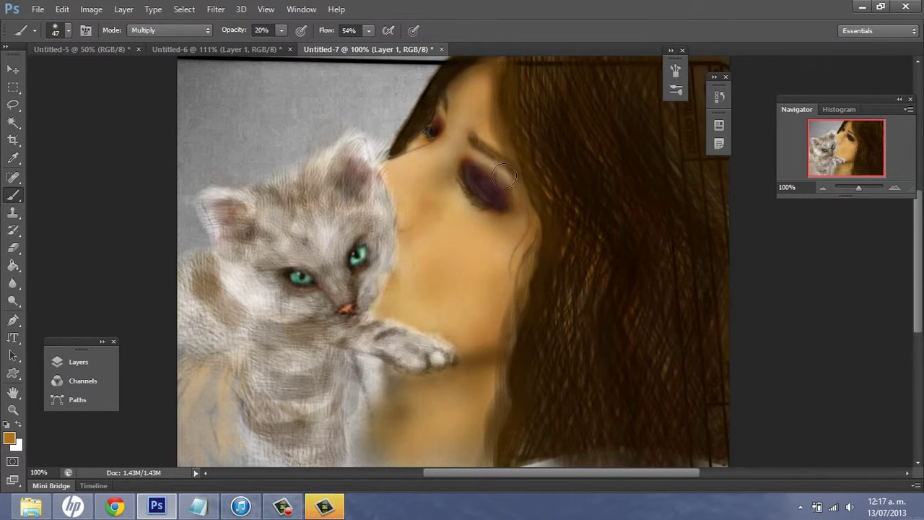
left_click(9, 439)
- Choose a light peach in Normal mode with a 131 px brush
left_click(831, 268)
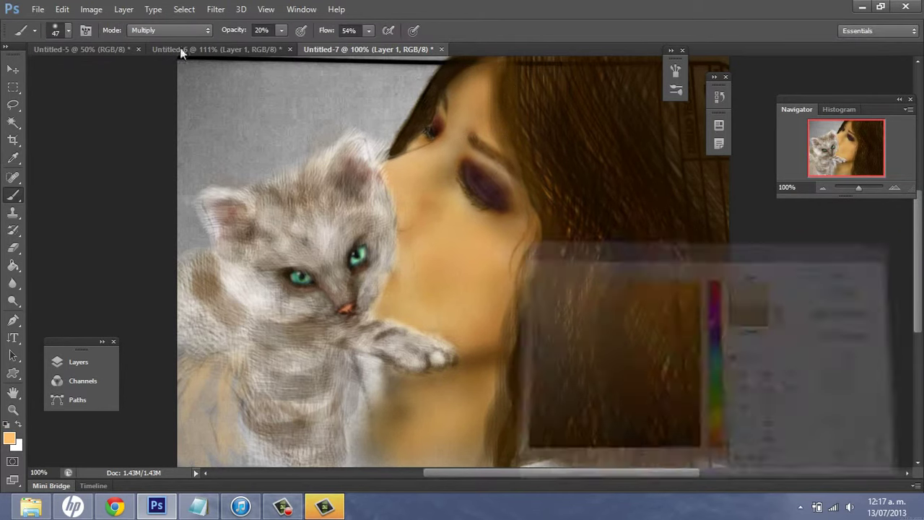
left_click(169, 29)
left_click(151, 45)
right_click(541, 205)
type("75")
left_click(9, 438)
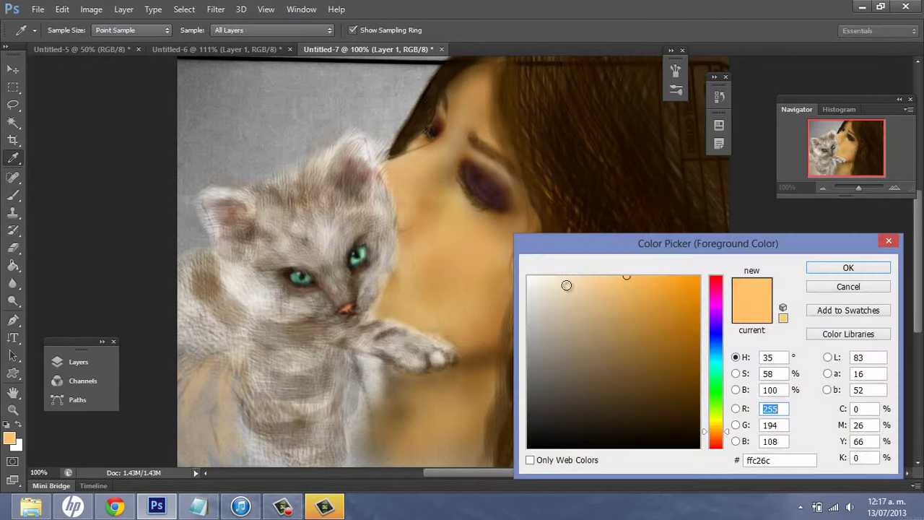
left_click(846, 266)
right_click(477, 209)
type("131")
key("Return")
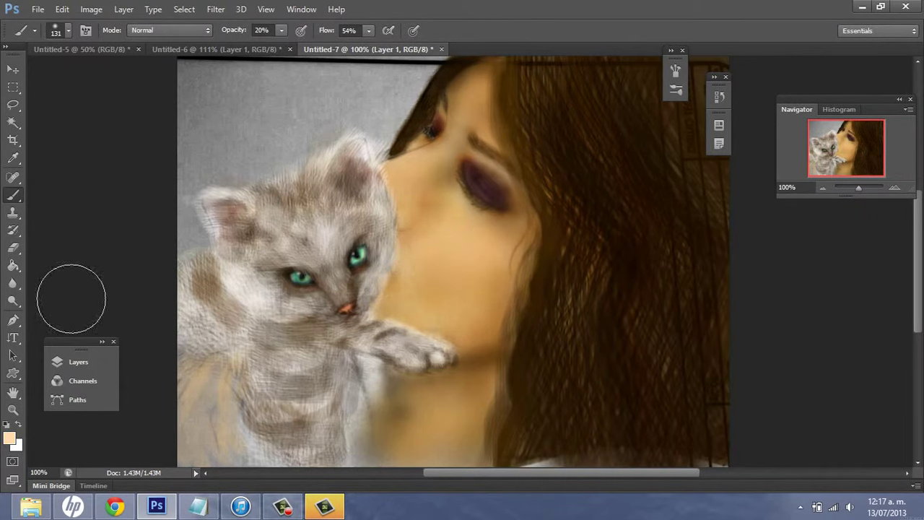
- Set a 21 px brush and switch the painting colour back to orange
right_click(437, 204)
type("21")
key("Return")
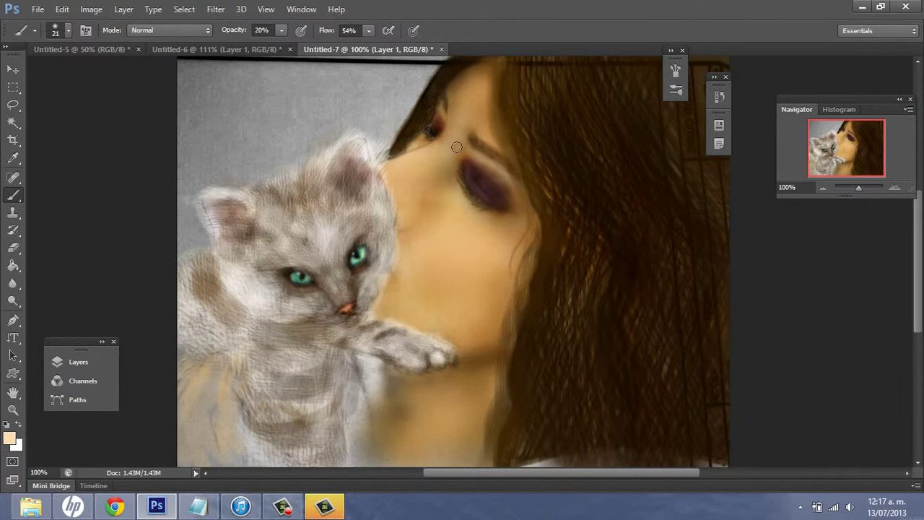
right_click(510, 284)
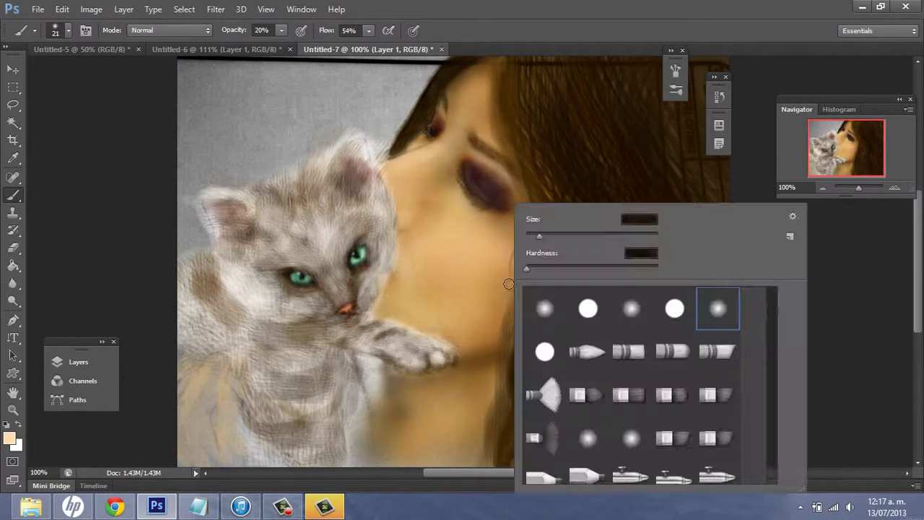
key("Escape")
left_click(10, 438)
left_click(662, 305)
key("Return")
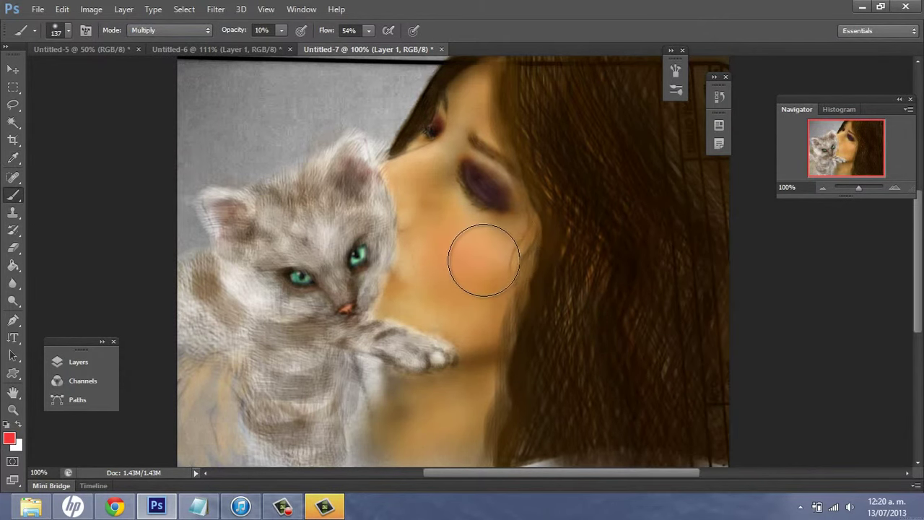
- Paint a soft pink blush on the cheek, then pick a deeper pink-magenta colour
left_click_drag(484, 260, 496, 268)
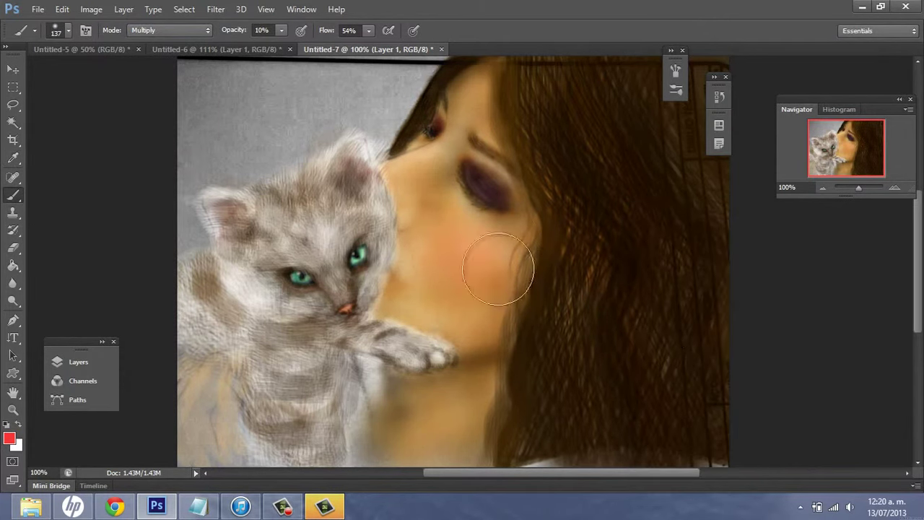
left_click(10, 439)
left_click(628, 271)
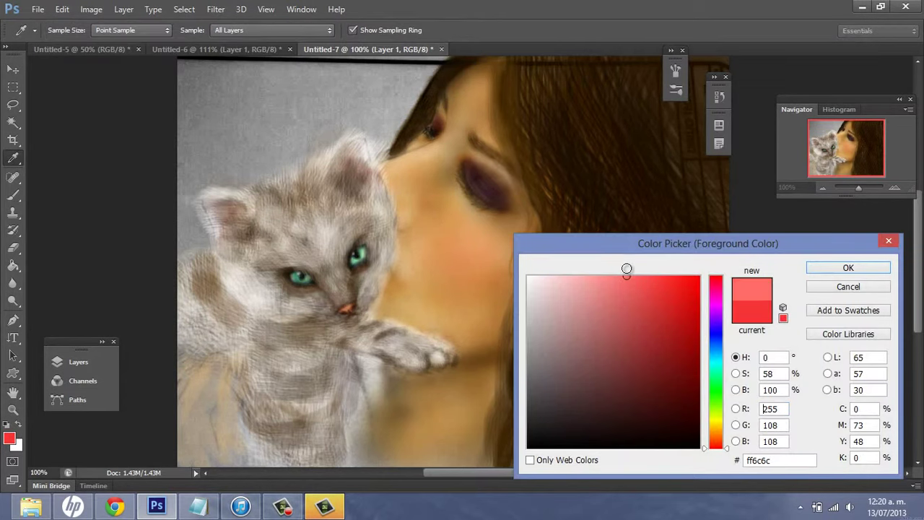
left_click(717, 299)
key("Return")
right_click(425, 203)
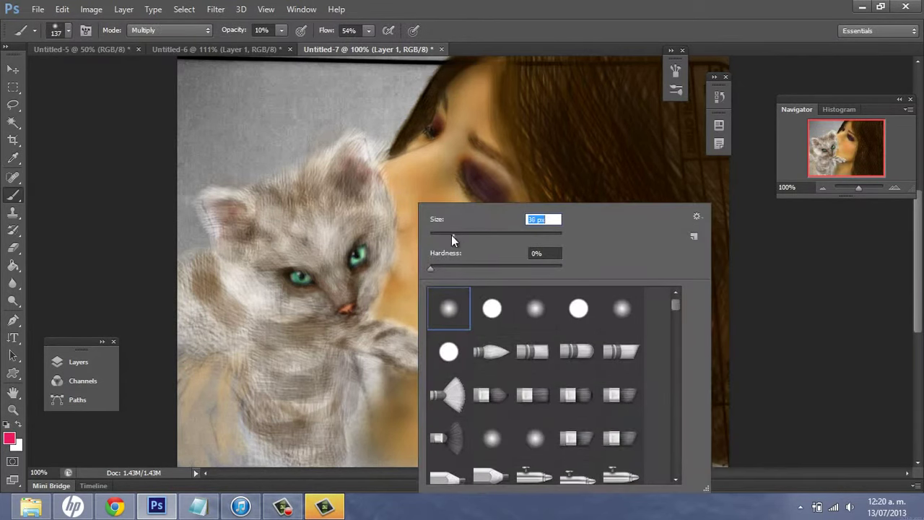
key("Return")
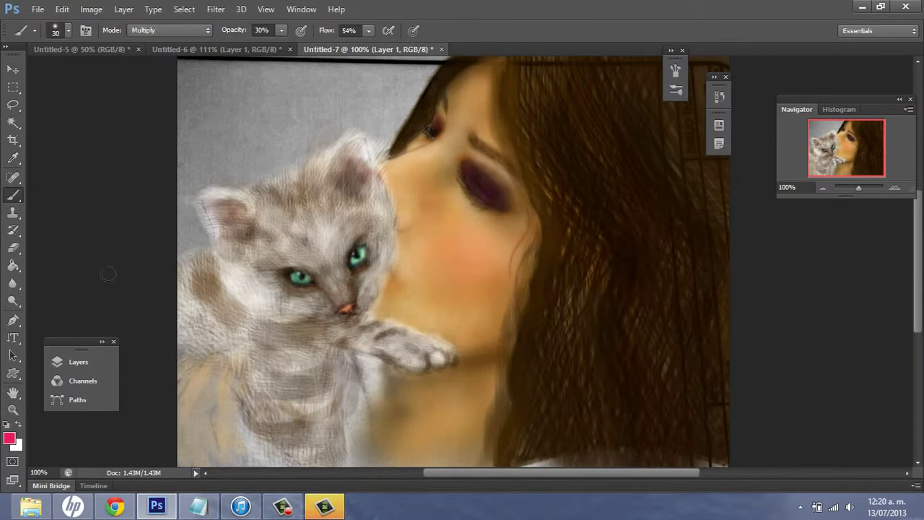
- Switch to the Dodge tool and bring up its brush size settings
right_click(13, 300)
left_click(69, 298)
right_click(514, 205)
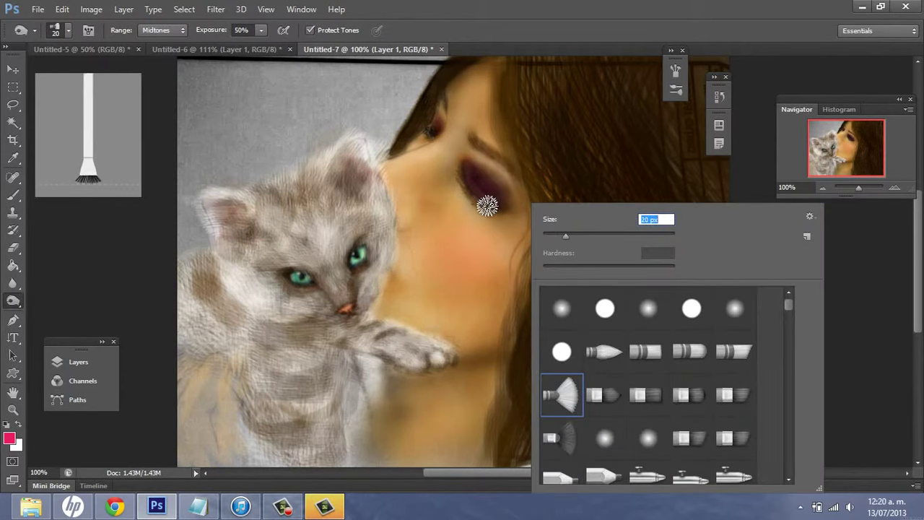
- Resize the brush to 12 then 21 px and try a darkening eyeshadow stroke, then undo it
key("Return")
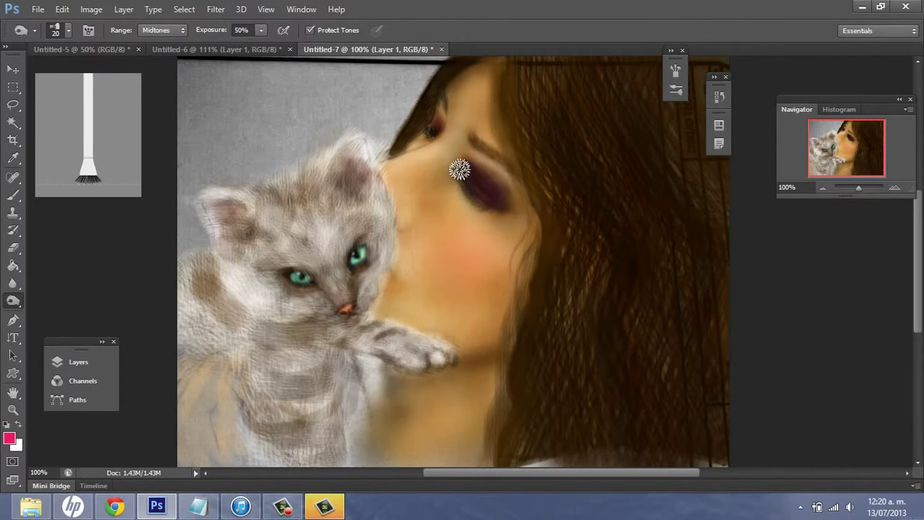
right_click(497, 209)
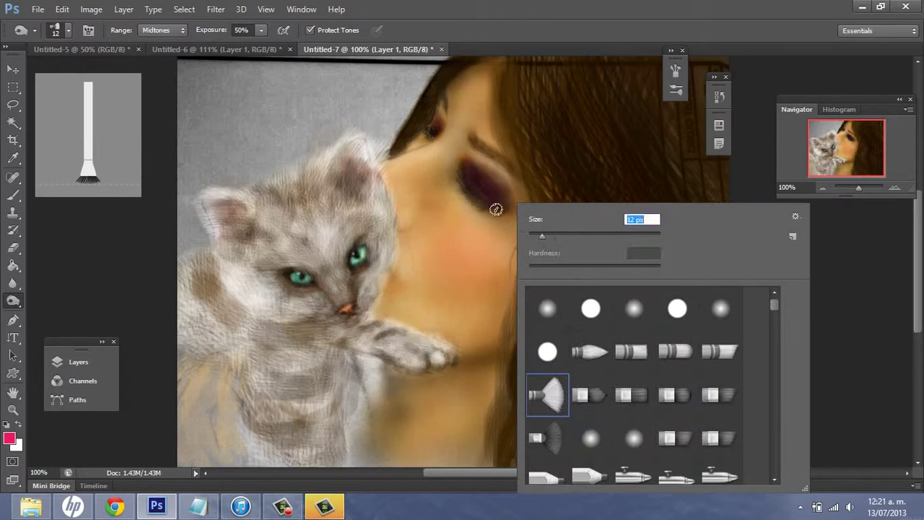
key("Return")
scroll(492, 208, "up", 2)
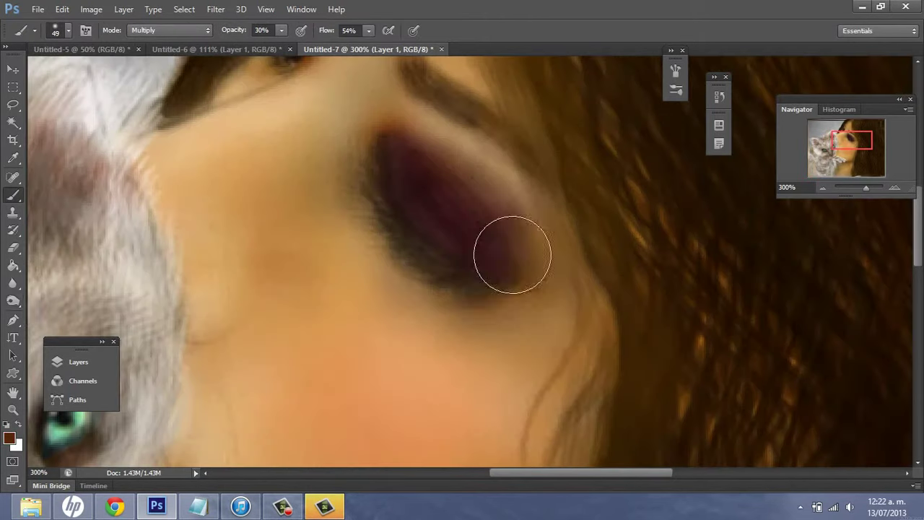
right_click(494, 206)
type("21")
key("Return")
left_click_drag(459, 207, 511, 260)
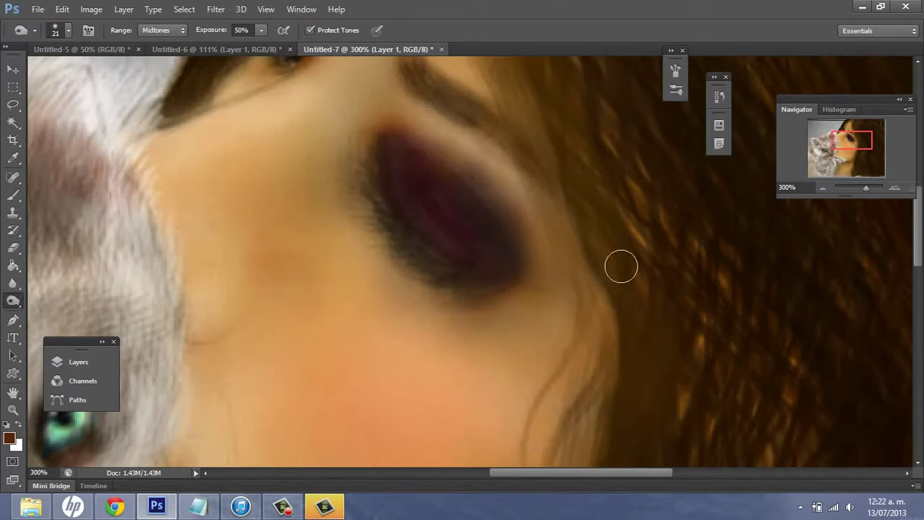
key("ctrl+z")
- Limit the range to Shadows at 20% exposure and darken the lower eyelid with a 30 px brush
left_click(162, 30)
left_click(155, 42)
right_click(553, 214)
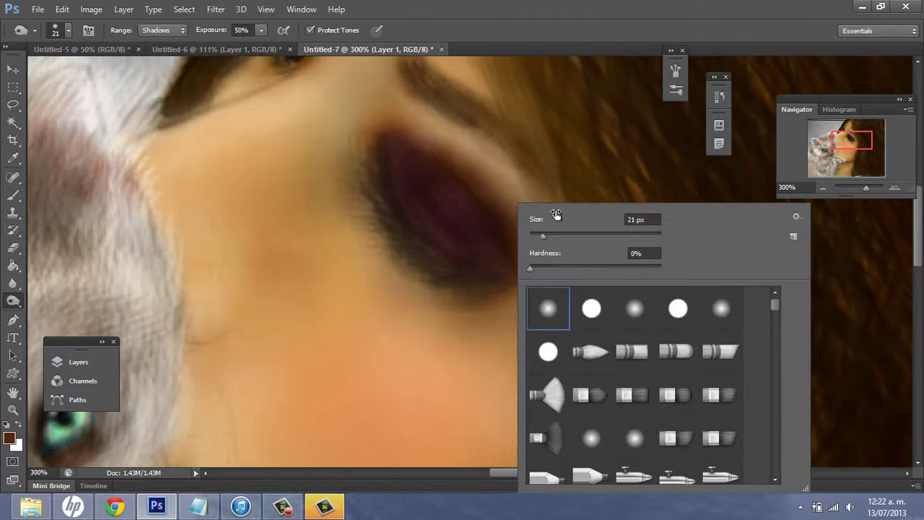
type("56")
key("Return")
key("2")
right_click(526, 218)
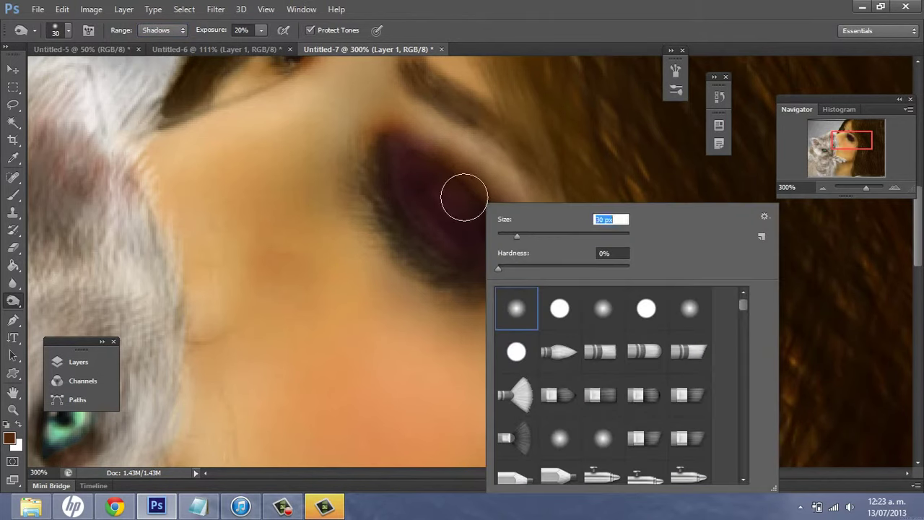
type("30")
key("Return")
mouse_move(533, 287)
left_mouse_down()
mouse_move(481, 288)
mouse_move(367, 218)
left_mouse_up()
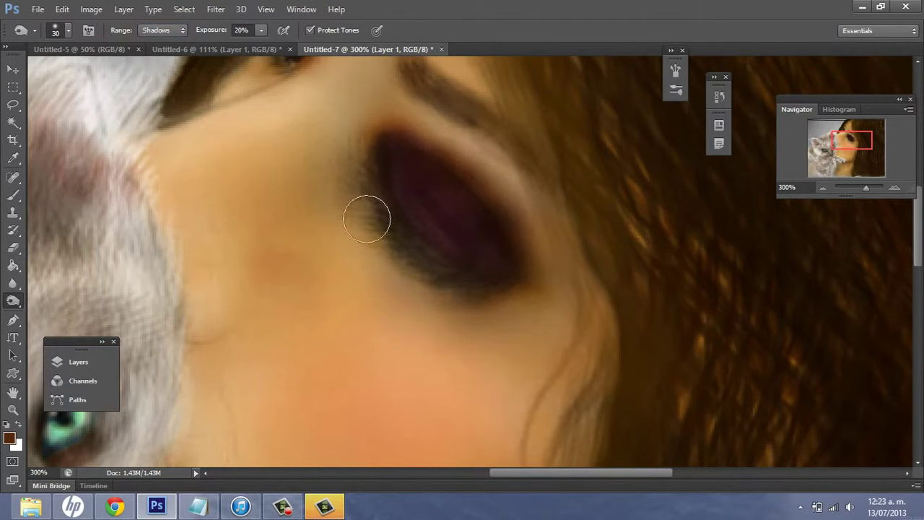
- Zoom back in on the woman's face at actual size and switch to the Dodge tool
key("z")
left_click(641, 246, "alt")
left_click(641, 245, "alt")
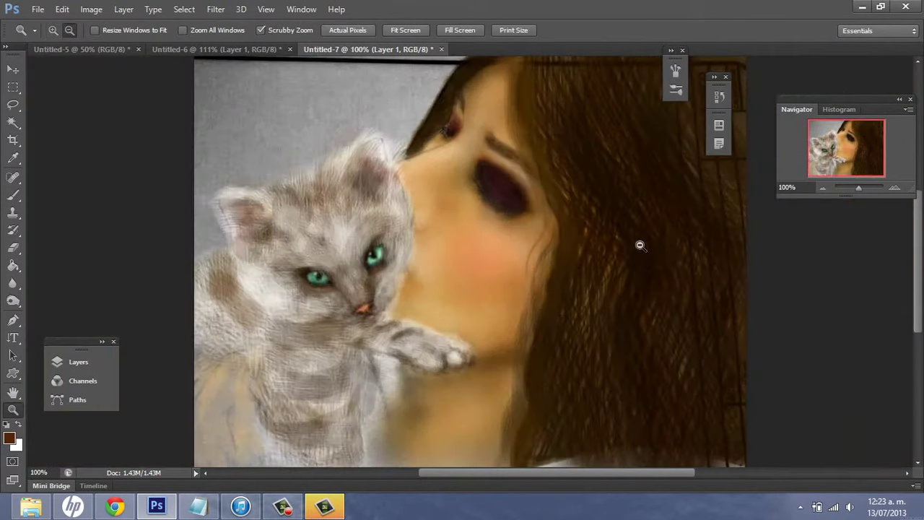
left_click(455, 170)
key("o")
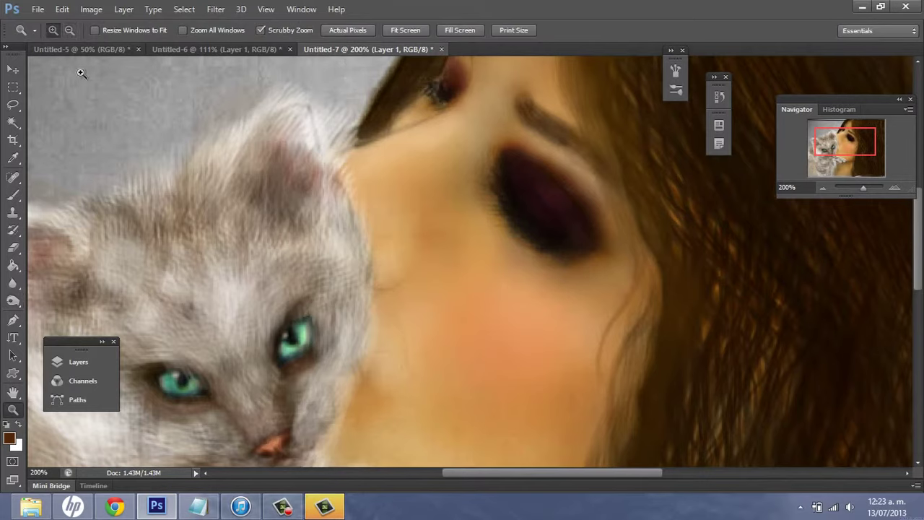
double_click(13, 410)
right_click(13, 301)
left_click(40, 290)
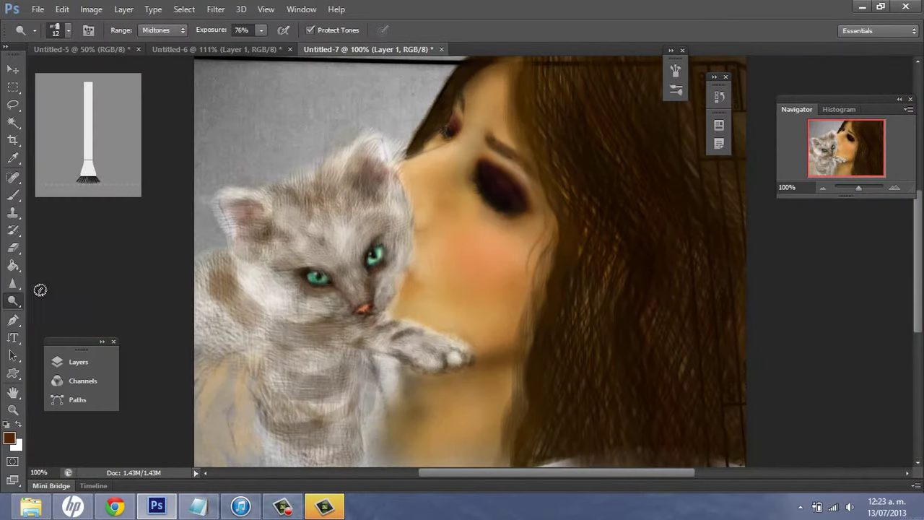
right_click(415, 271)
key("Escape")
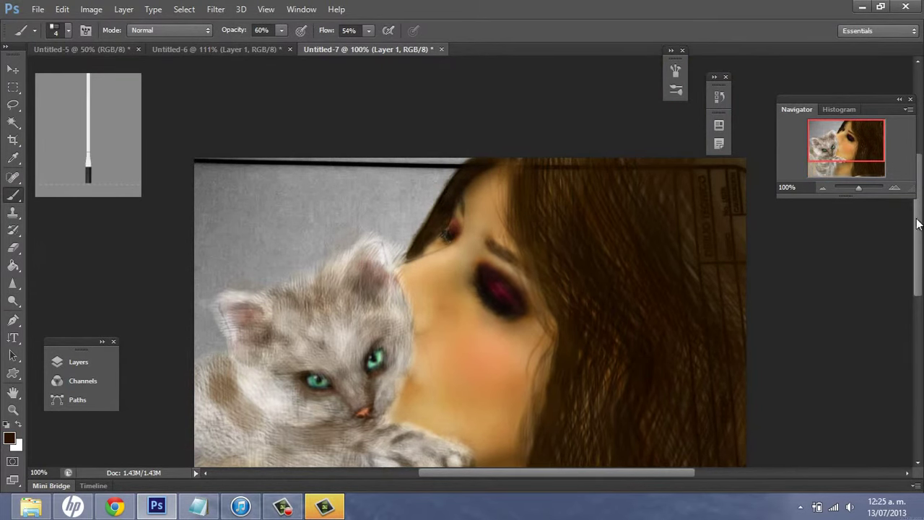
- Paint a dark stroke into the hair and pick a new painting colour
scroll(550, 216, "down", 3)
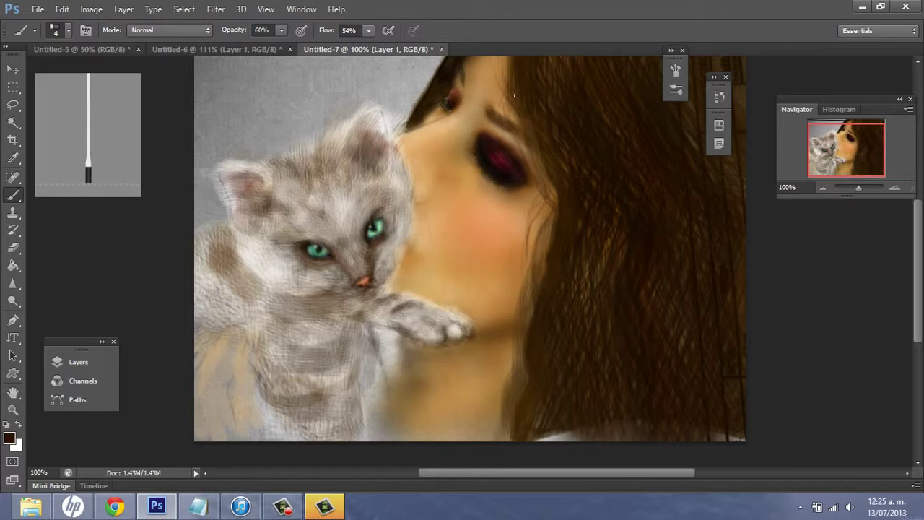
scroll(505, 101, "up", 2)
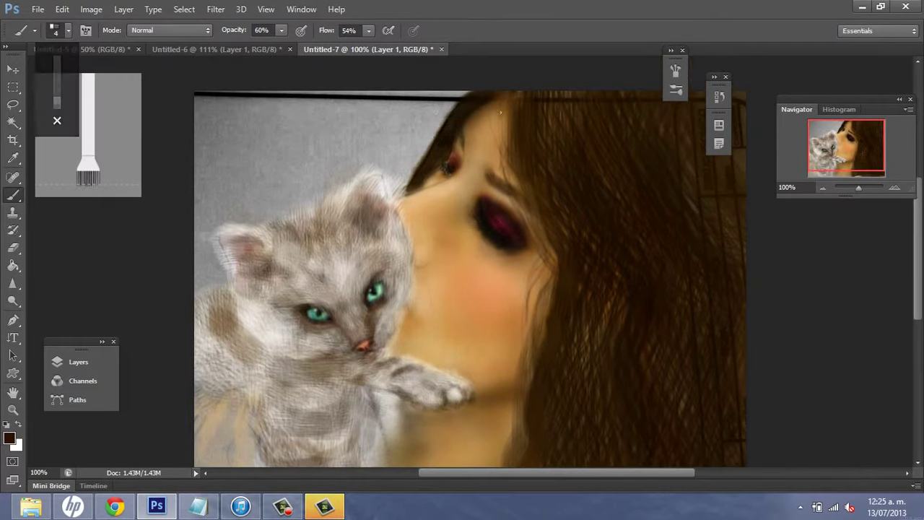
left_click_drag(500, 112, 506, 162)
left_click(505, 162, "alt")
key("Return")
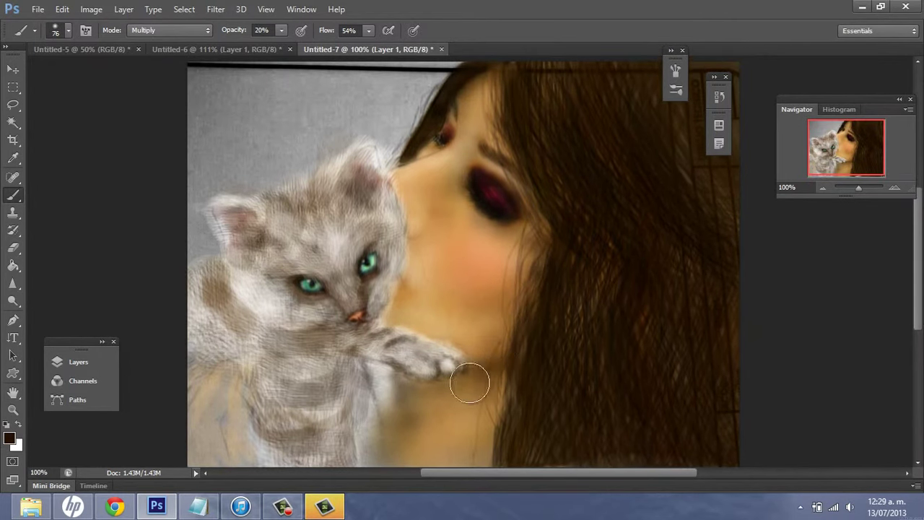
- Set the brush size to 33 and the foreground colour to brown #6c350d
right_click(424, 248)
type("33")
key("Return")
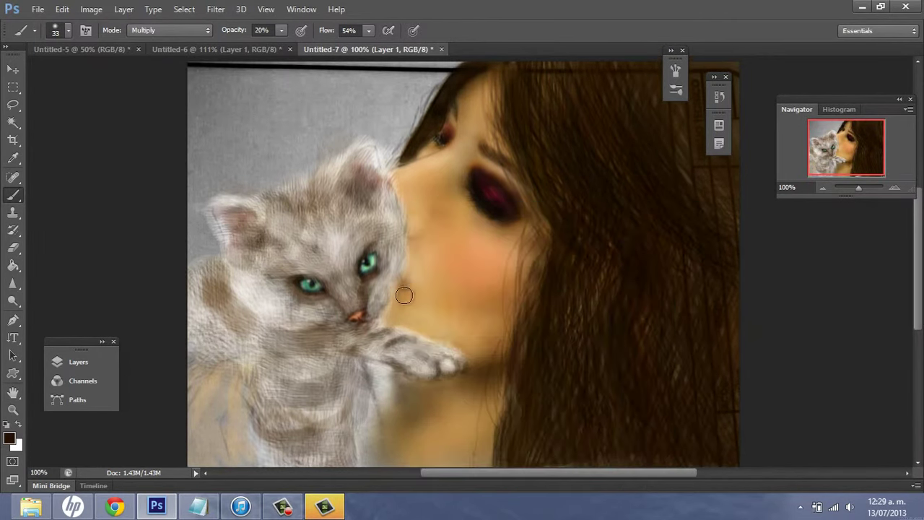
left_click(9, 439)
left_click(679, 375)
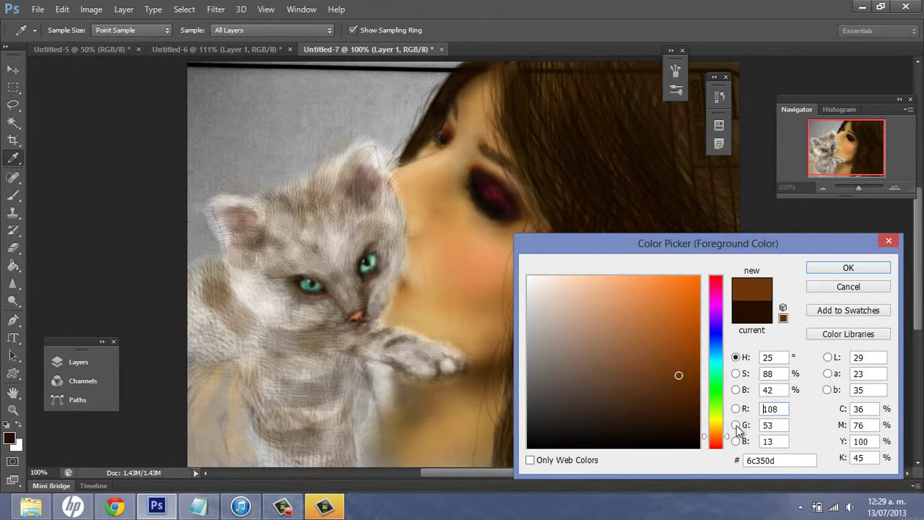
key("Return")
- Brush deep blue over the gray background above the kitten, then zoom in on its face
key("b")
right_click(613, 276)
key("Return")
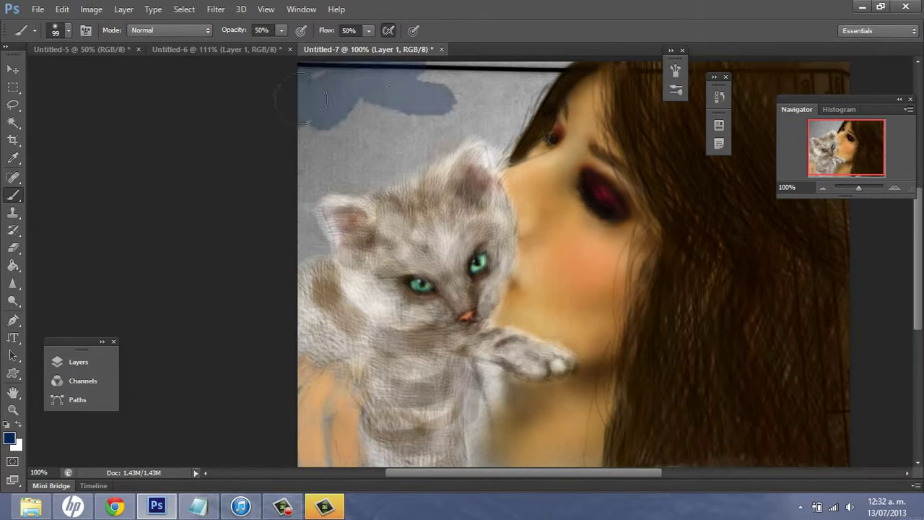
mouse_move(555, 61)
left_mouse_down()
mouse_move(505, 115)
mouse_move(426, 128)
mouse_move(442, 131)
mouse_move(339, 187)
left_mouse_up()
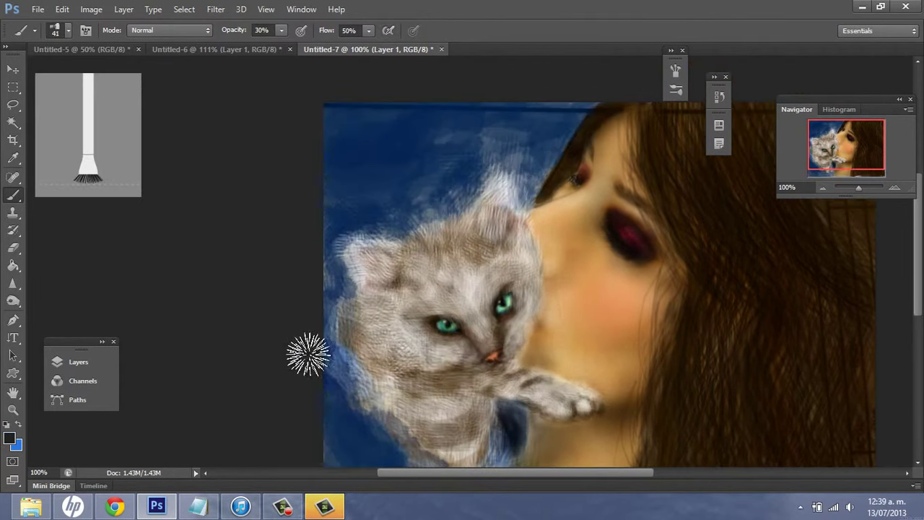
key("z")
left_click(543, 318)
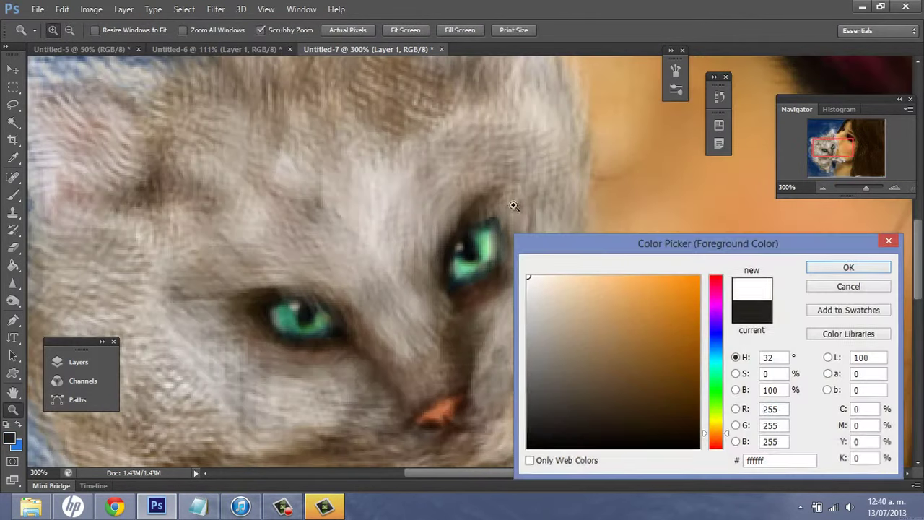
- Pick a small bristle brush tip, then zoom back out to the whole portrait
key("b")
right_click(493, 297)
double_click(532, 392)
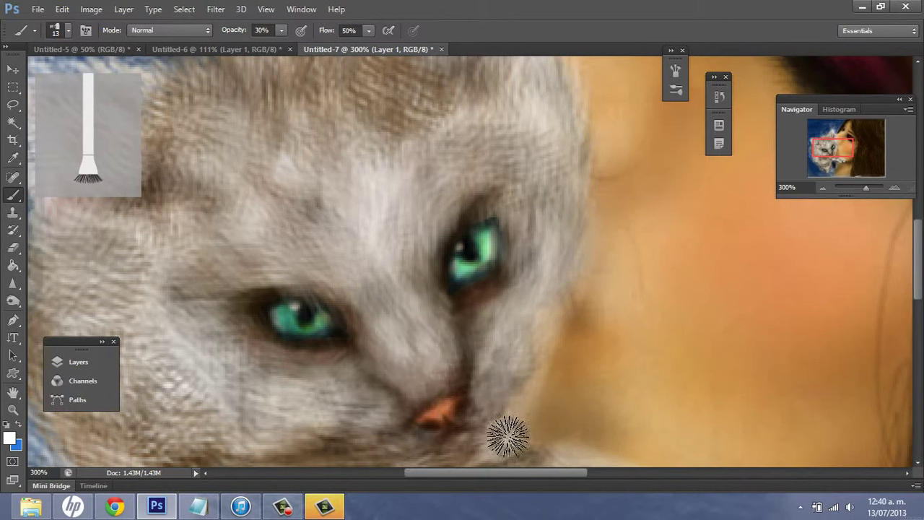
key("z")
key("ctrl+1")
key("b")
left_click(558, 141, "alt")
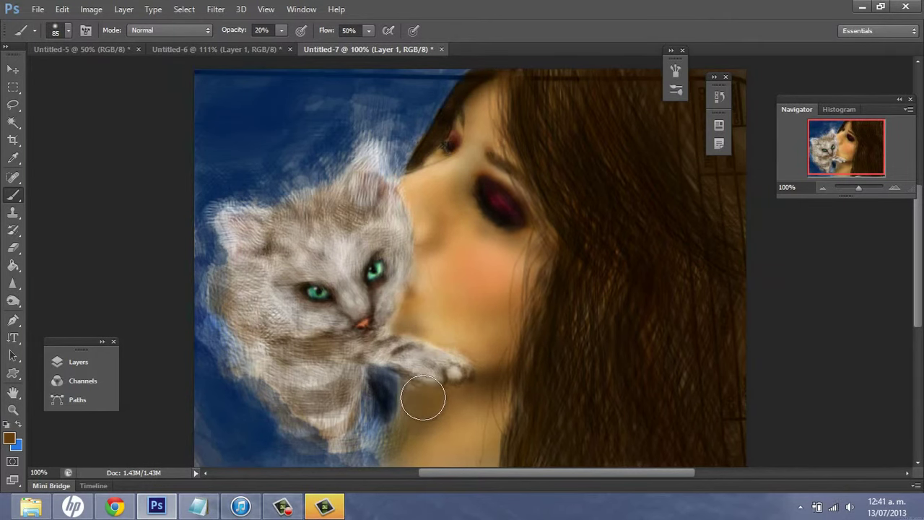
- Shade brown beneath the kitten's paw and switch to a darker brown painting colour
left_click_drag(415, 403, 456, 405)
left_click(9, 436)
left_click(486, 419)
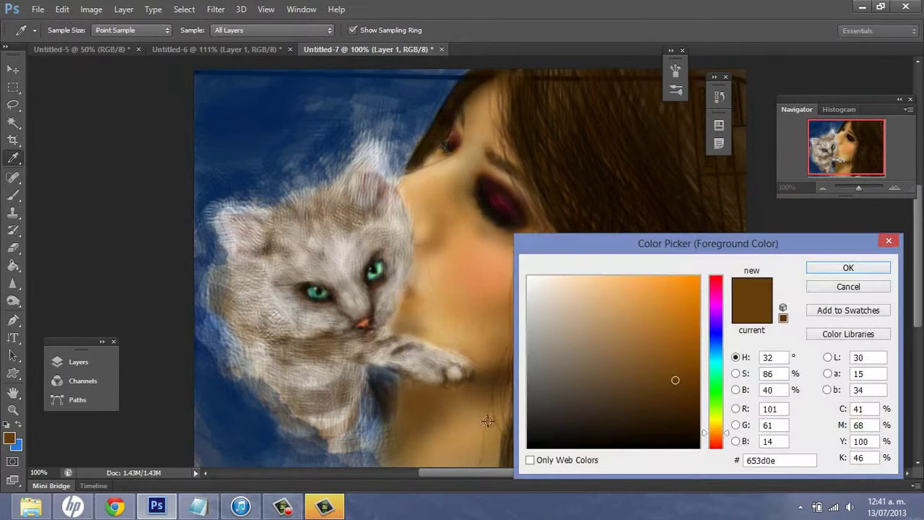
key("Return")
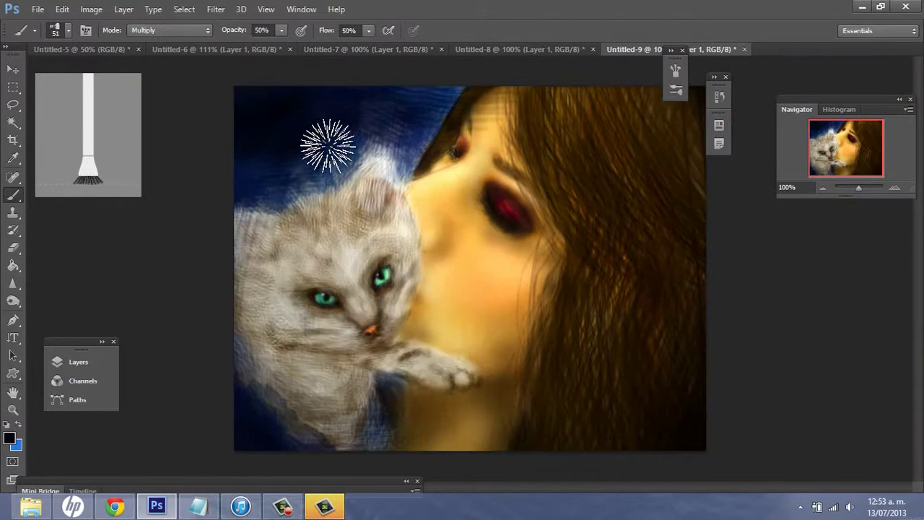
- Darken the eyeshadow around the closed eye with a soft round brush at 30% opacity
key("period")
key("3")
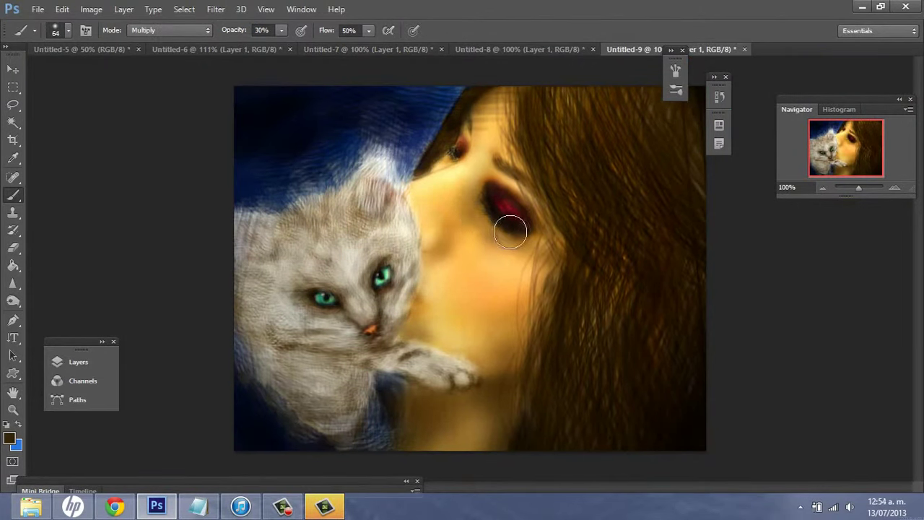
mouse_move(510, 231)
left_mouse_down()
mouse_move(477, 209)
mouse_move(438, 229)
mouse_move(430, 332)
left_mouse_up()
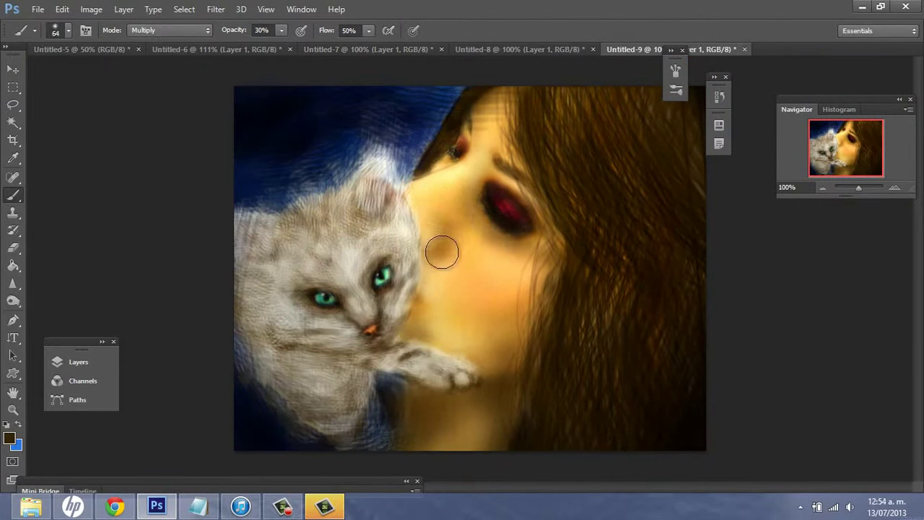
right_click(532, 335)
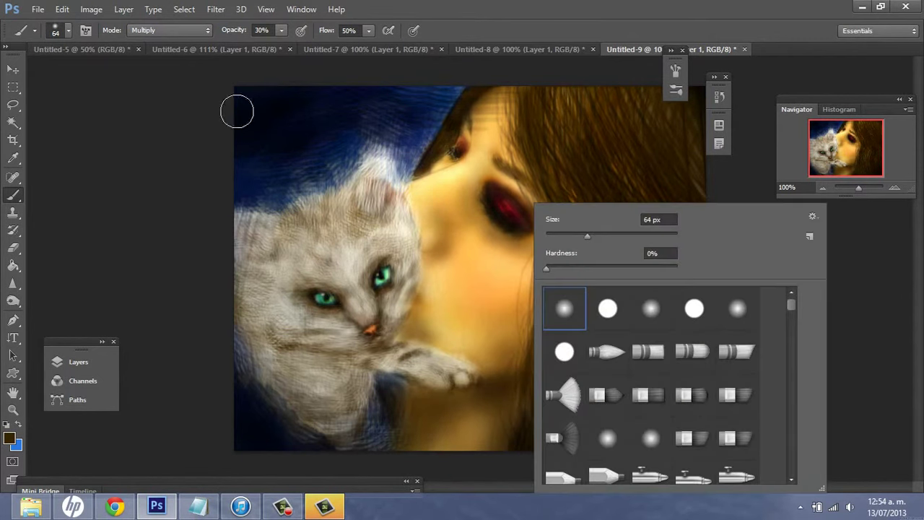
key("Escape")
right_click(520, 138)
key("Escape")
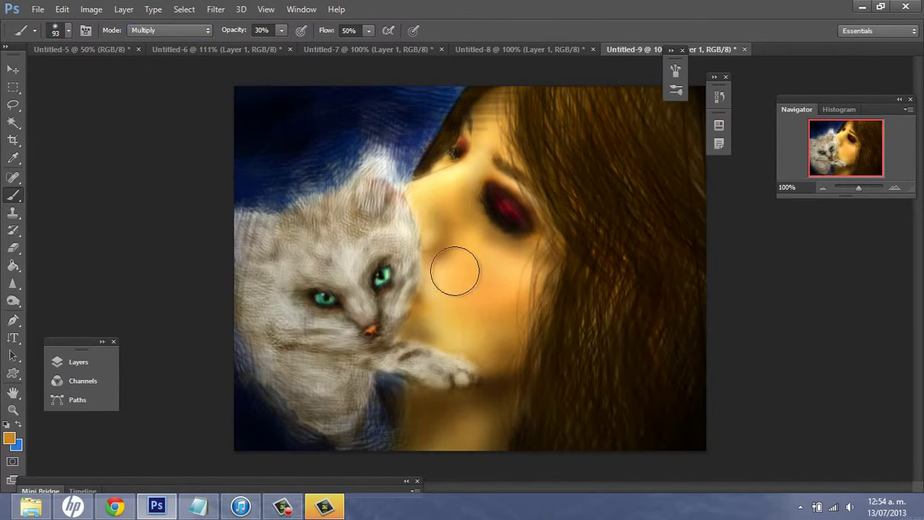
- Paint a red blush on the woman's cheek at 20% opacity and zoom to about 272%
left_click(10, 438)
left_click(716, 276)
left_click(848, 267)
key("b")
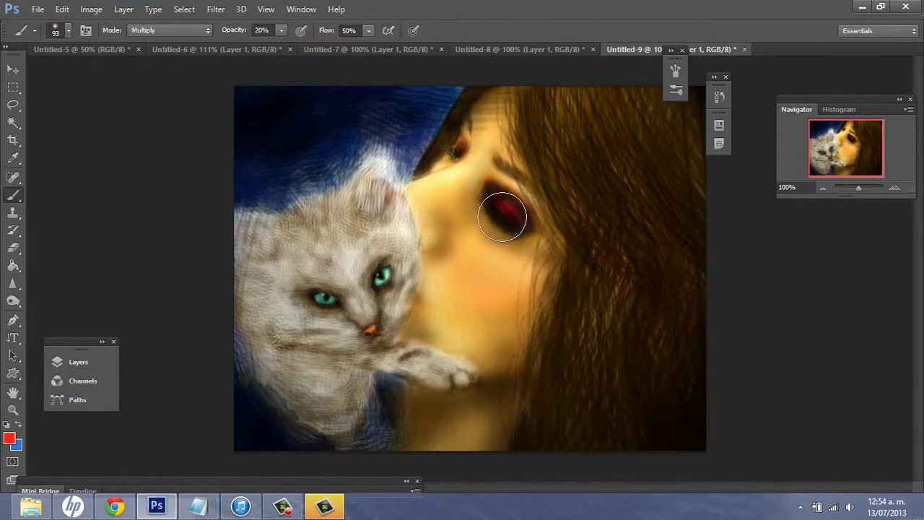
mouse_move(499, 232)
left_mouse_down()
mouse_move(505, 274)
mouse_move(455, 276)
left_mouse_up()
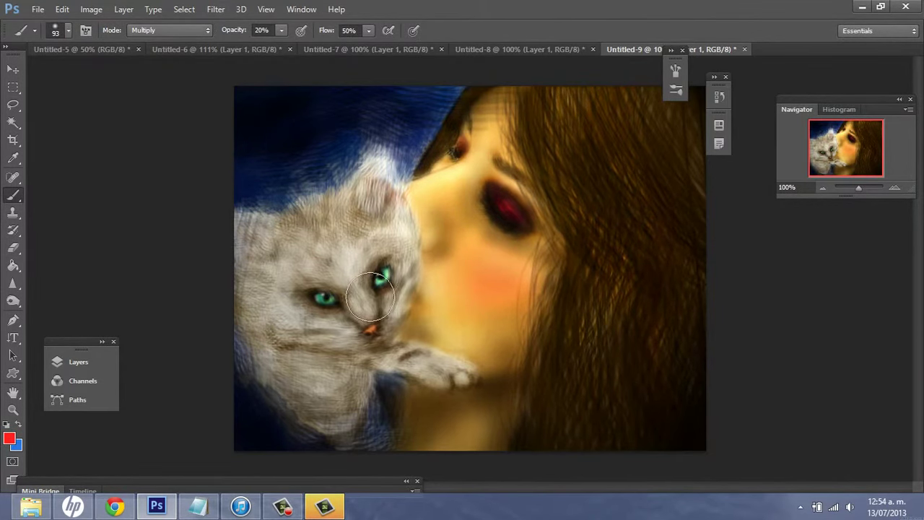
left_click_drag(859, 188, 865, 189)
scroll(907, 231, "up", 1)
scroll(907, 231, "up", 3)
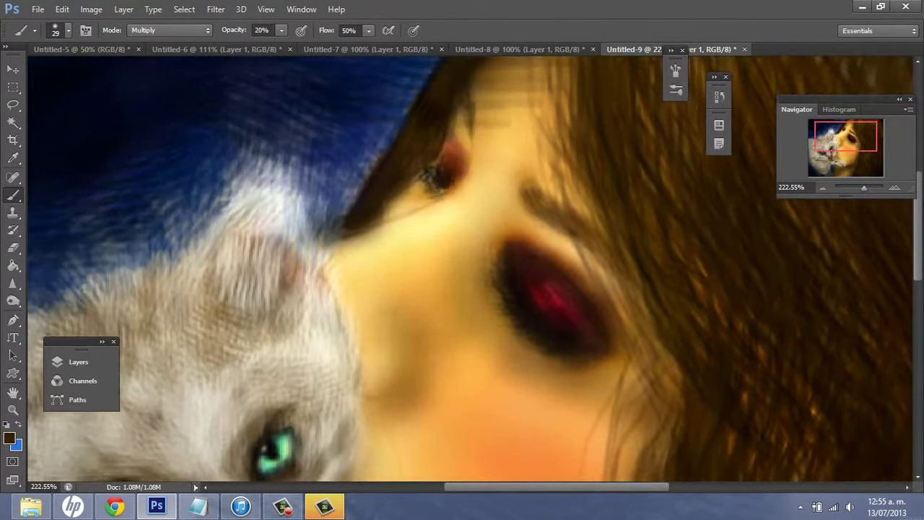
scroll(902, 216, "down", 4)
scroll(891, 208, "down", 1)
left_click_drag(863, 187, 865, 188)
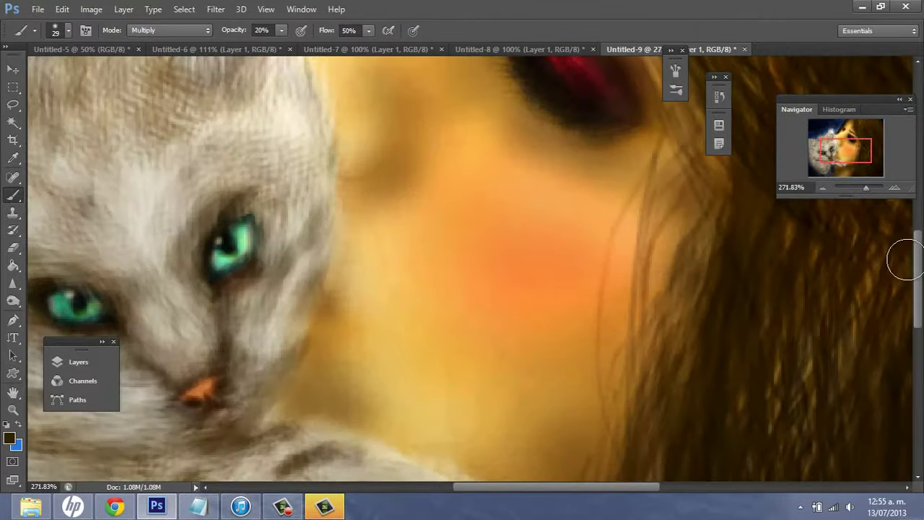
scroll(901, 257, "up", 1)
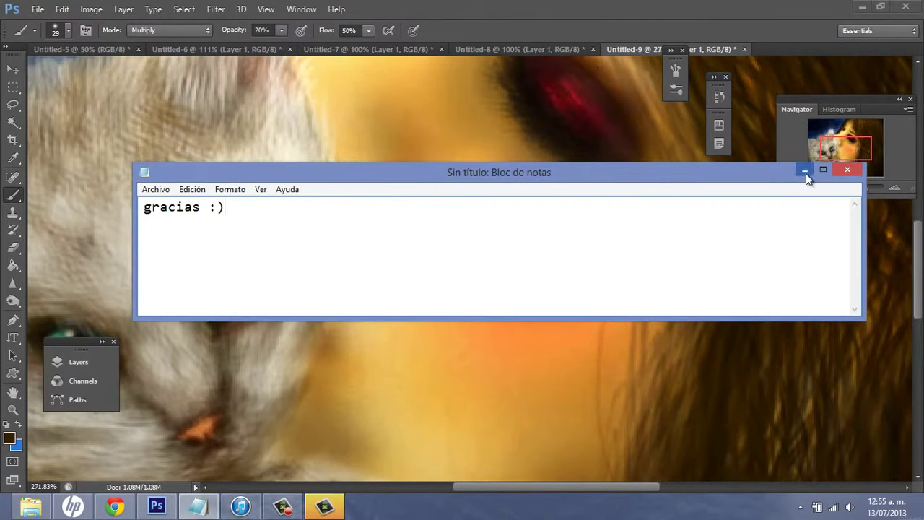